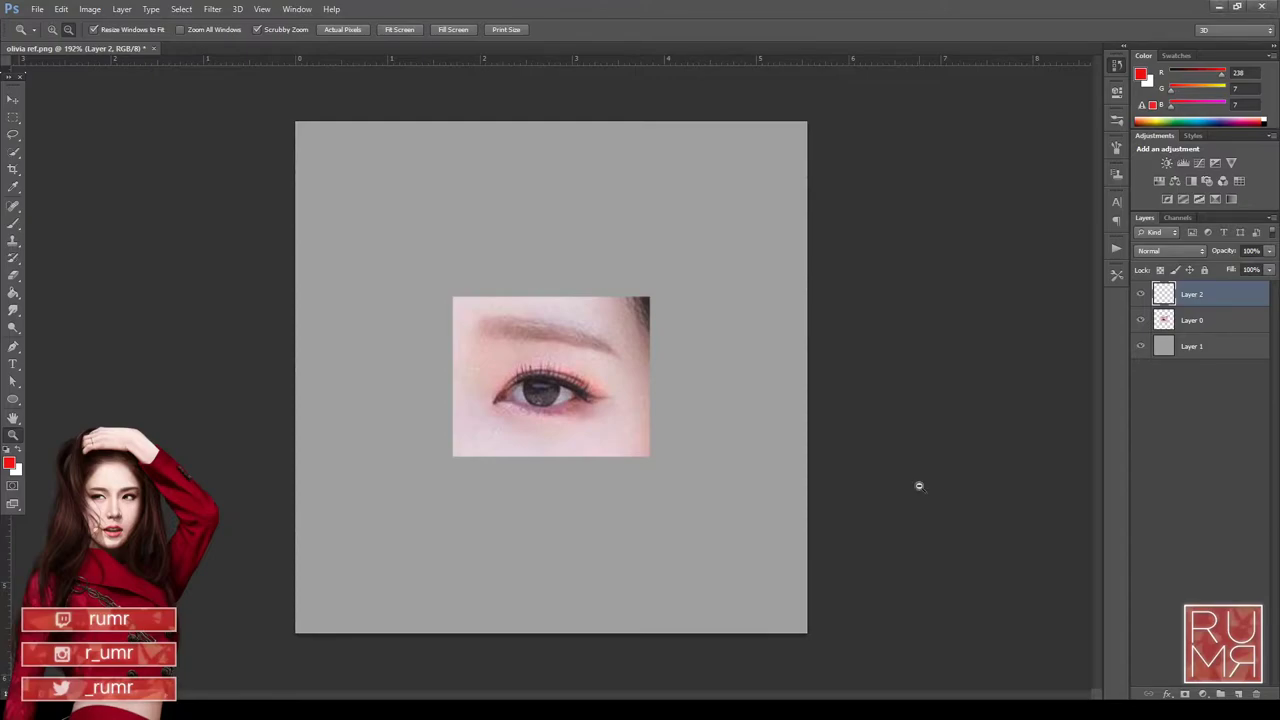
# Step: Paint a white dot on the eye white layer and cover it with pink strokes on the pupil layer, clipped to it
pyautogui.press('b')
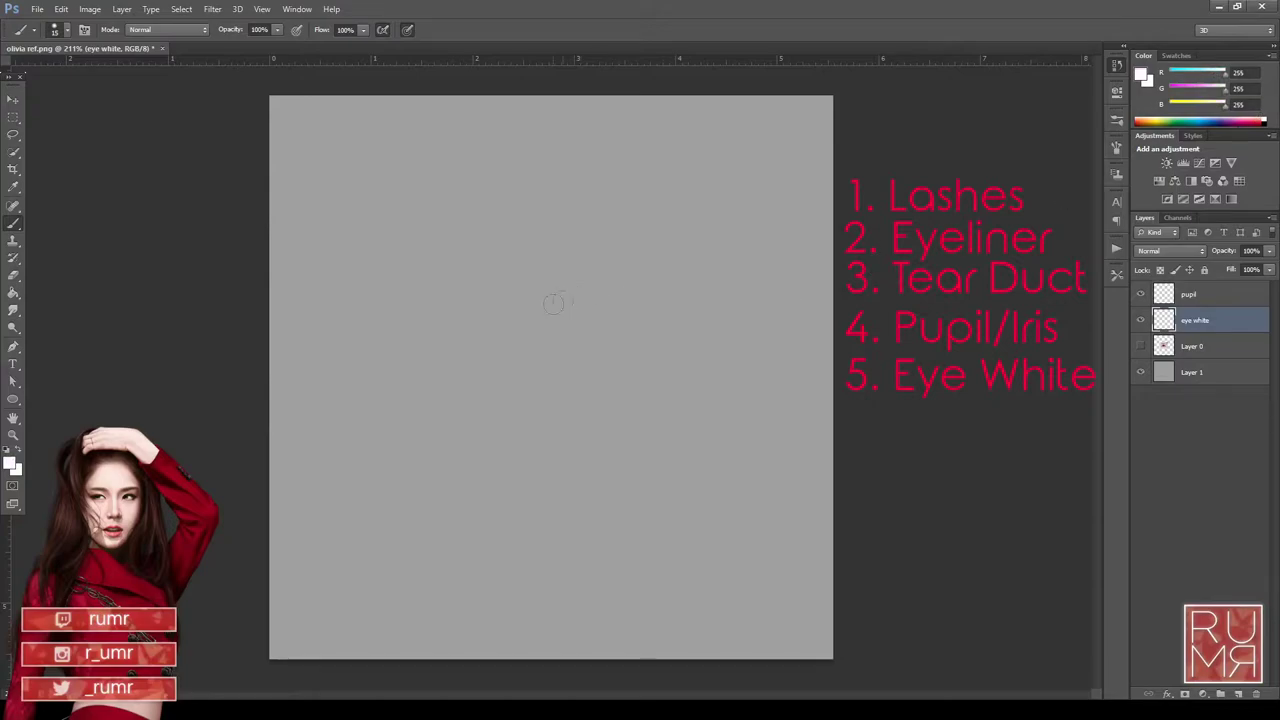
pyautogui.moveTo(553, 302)
pyautogui.mouseDown()
pyautogui.moveTo(539, 331)
pyautogui.moveTo(534, 315)
pyautogui.moveTo(581, 310)
pyautogui.mouseUp()
pyautogui.click(1228, 303)
pyautogui.click(1231, 120)
pyautogui.moveTo(529, 307); pyautogui.dragTo(525, 309)
pyautogui.hotkey('ctrl', 'alt', 'g')
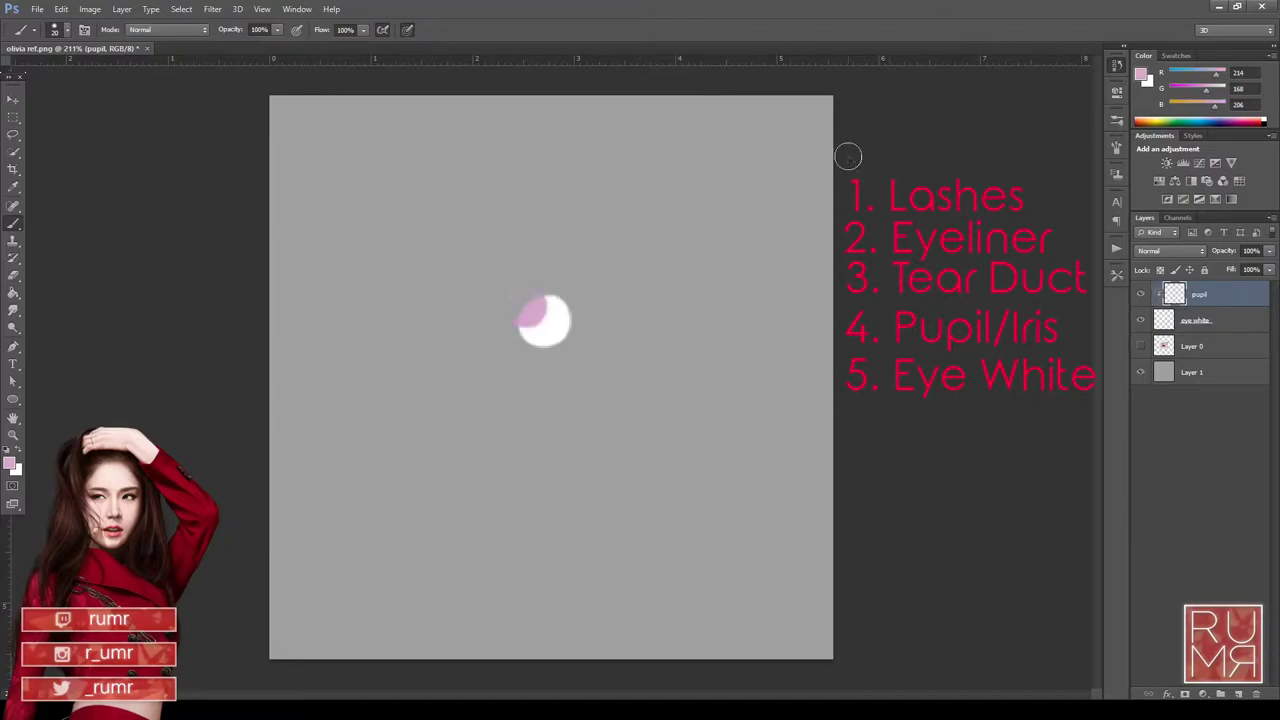
pyautogui.moveTo(524, 320)
pyautogui.mouseDown()
pyautogui.moveTo(535, 340)
pyautogui.moveTo(569, 311)
pyautogui.mouseUp()
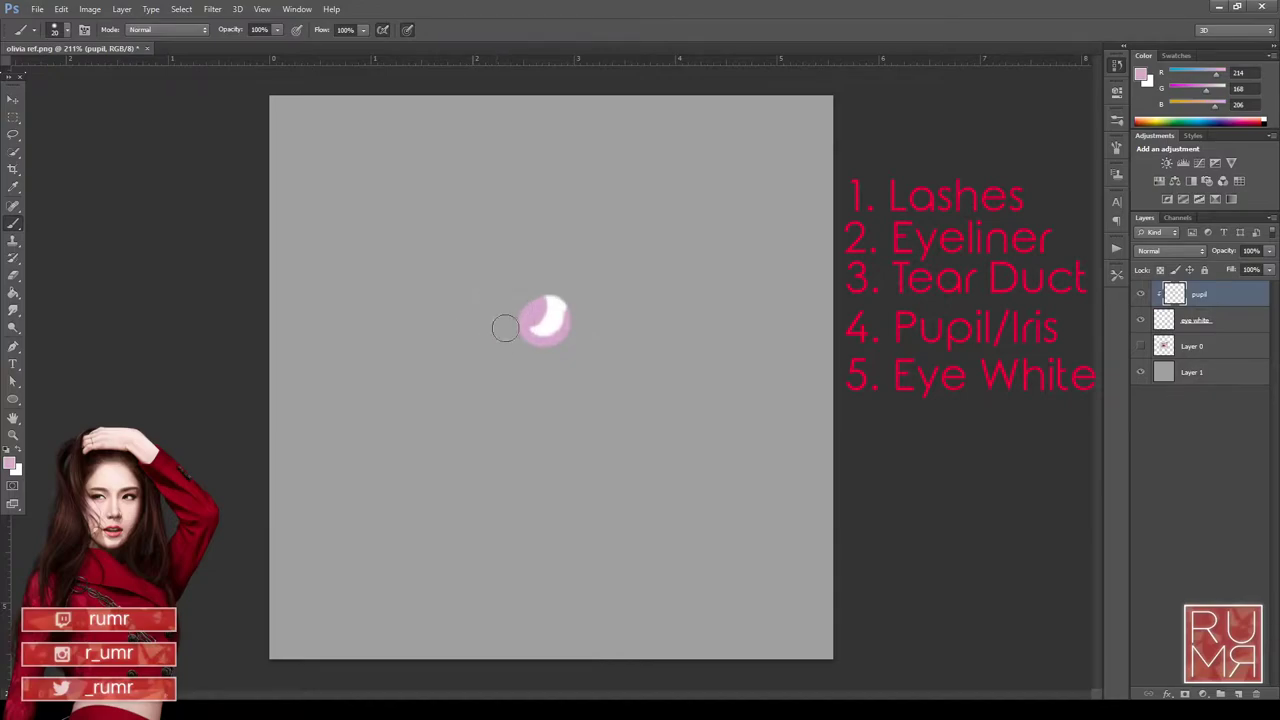
pyautogui.moveTo(506, 329); pyautogui.dragTo(589, 324)
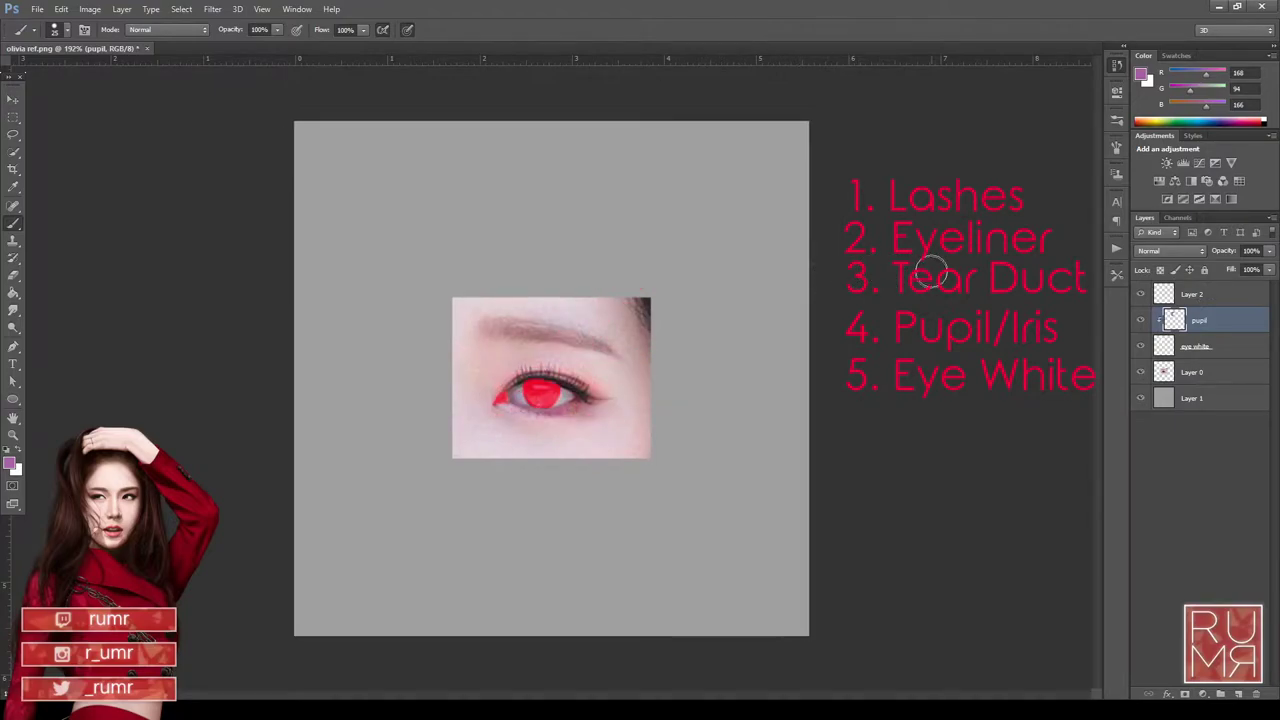
# Step: Mark the lower eyelid in bright red on a new layer above the pupil layer, with Layer 2 hidden
pyautogui.press('i')
pyautogui.click(1262, 119)
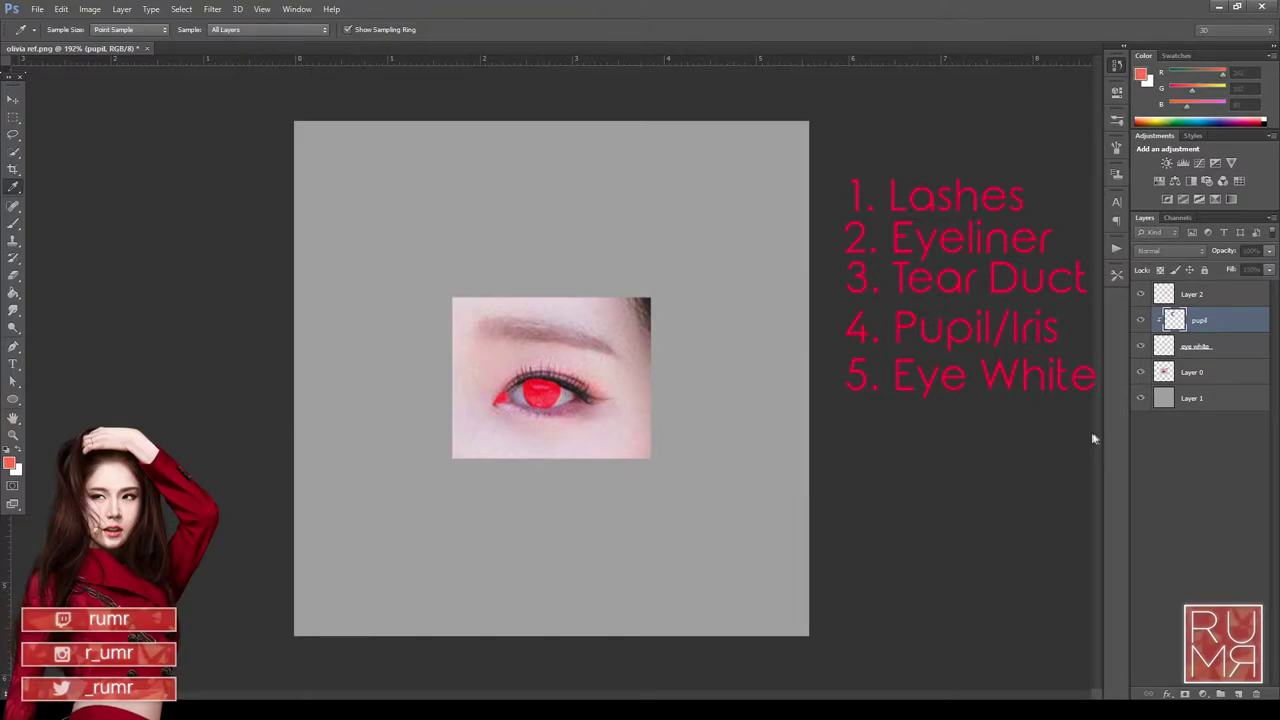
pyautogui.press('b')
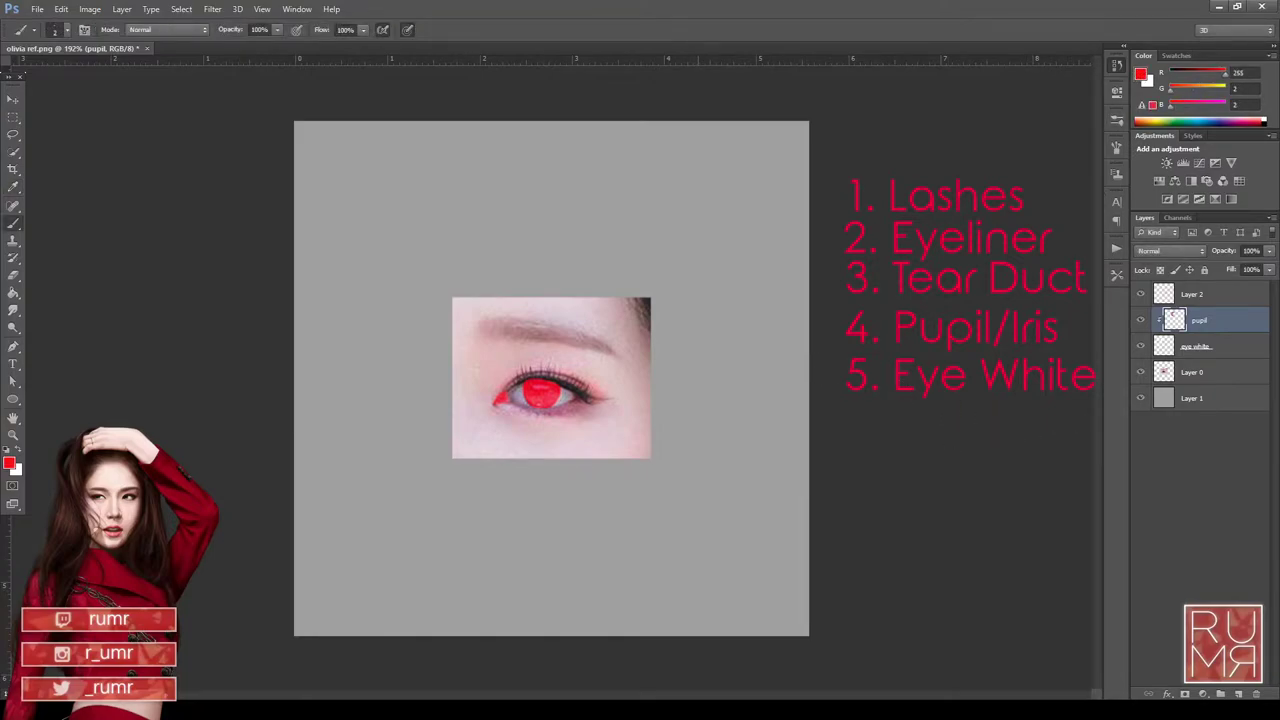
pyautogui.click(1140, 294)
pyautogui.click(1238, 694)
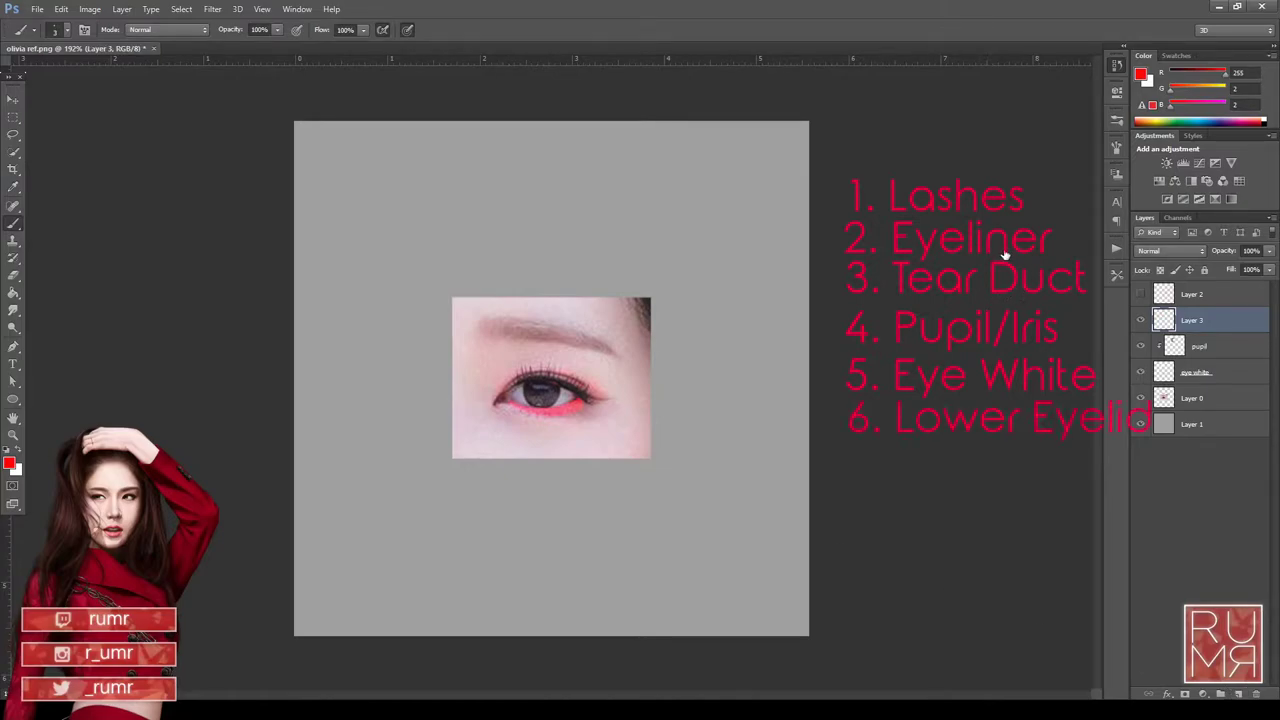
# Step: Delete the lower eyelid markup layer and undo the last changes
pyautogui.press('Delete')
pyautogui.hotkey('ctrl', 'alt', 'z')
pyautogui.hotkey('ctrl', 'alt', 'z')
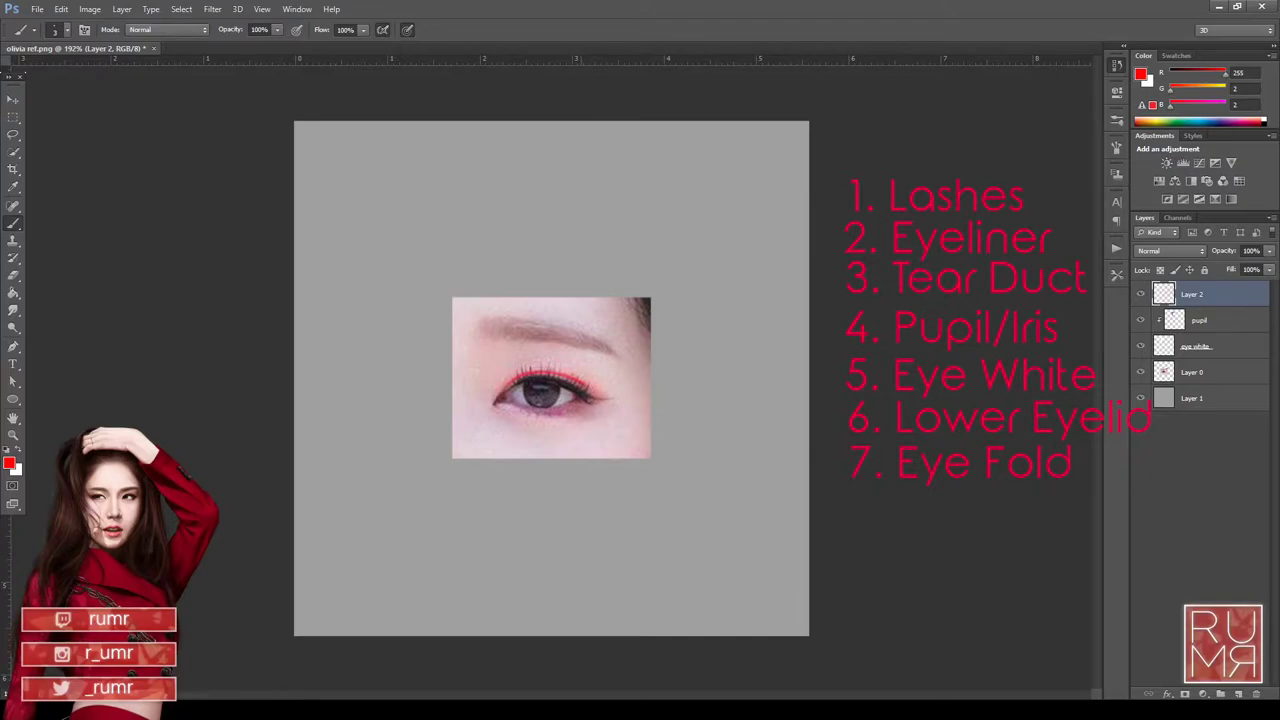
# Step: Toggle the visibility of Layer 2 and select the eye white layer
pyautogui.click(1140, 294)
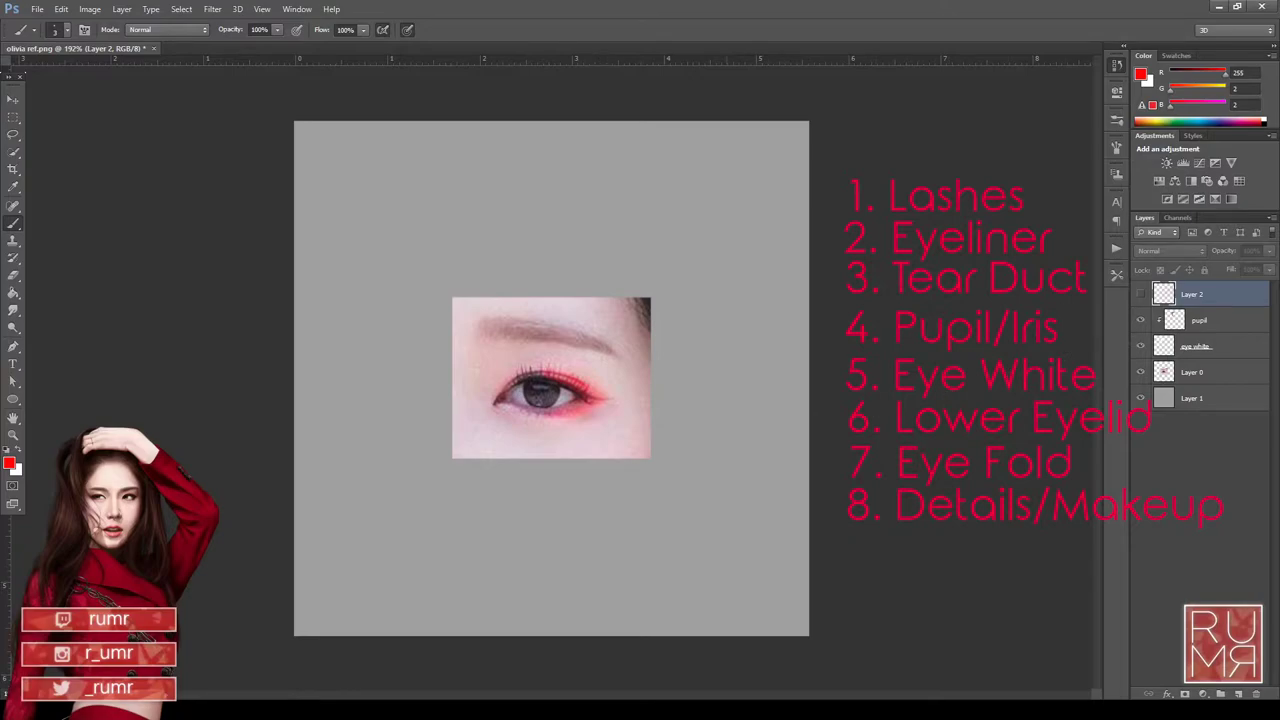
pyautogui.click(1200, 346)
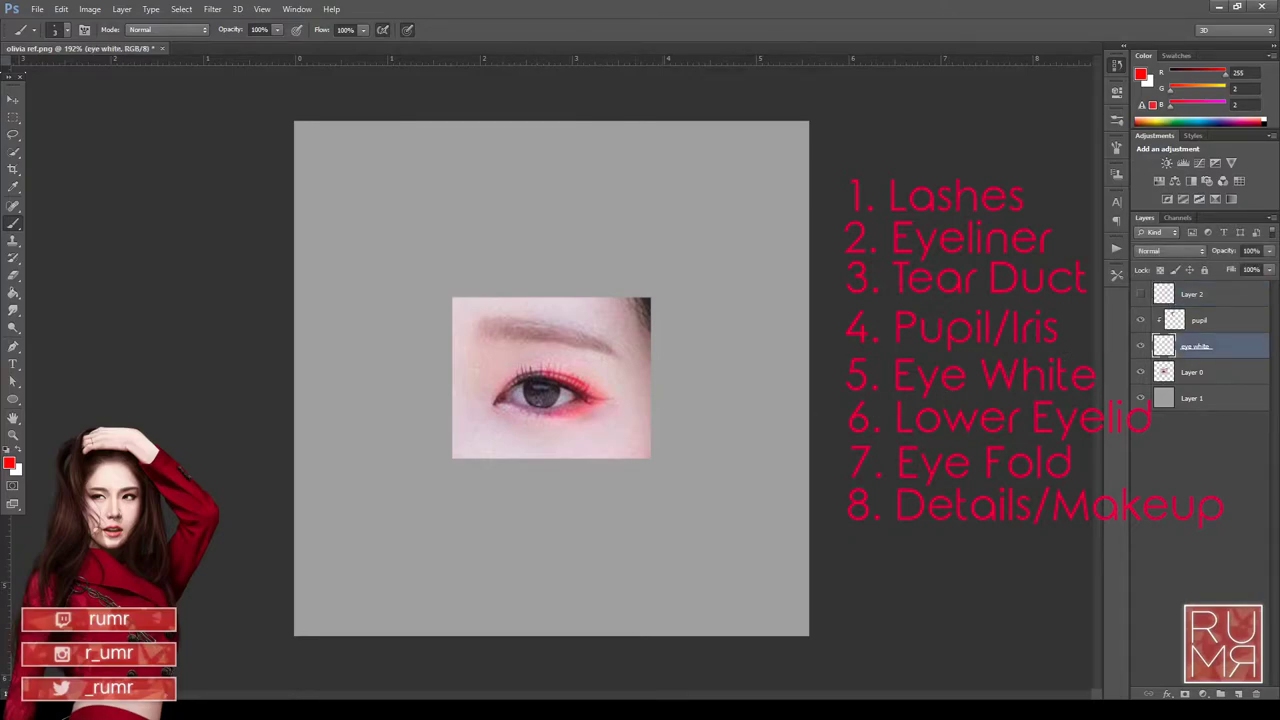
pyautogui.click(1140, 294)
pyautogui.click(1165, 296)
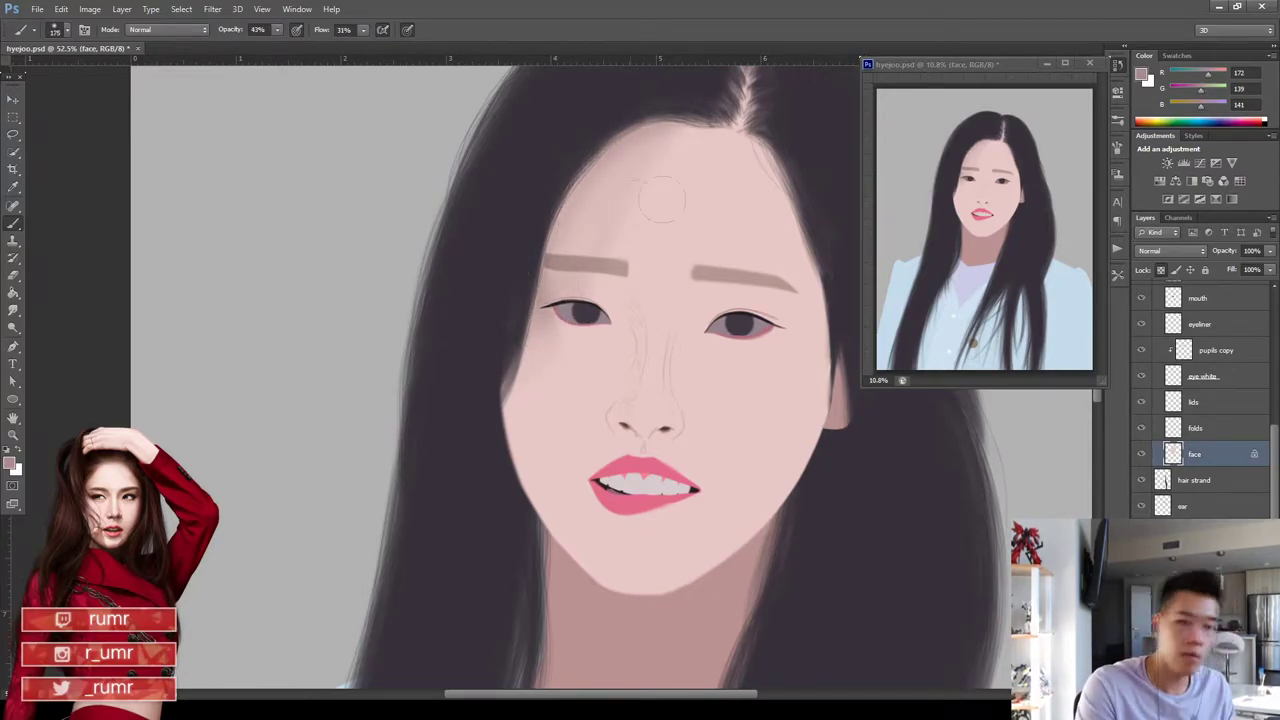
# Step: Shade the face edge, inner eye socket and jawline on the face layer with a soft mauve brush, RGB 172, 139, 141
pyautogui.moveTo(806, 262); pyautogui.dragTo(820, 355)
pyautogui.press('[')
pyautogui.press('[')
pyautogui.moveTo(712, 294); pyautogui.dragTo(700, 316)
pyautogui.press(']')
pyautogui.press(']')
pyautogui.press(']')
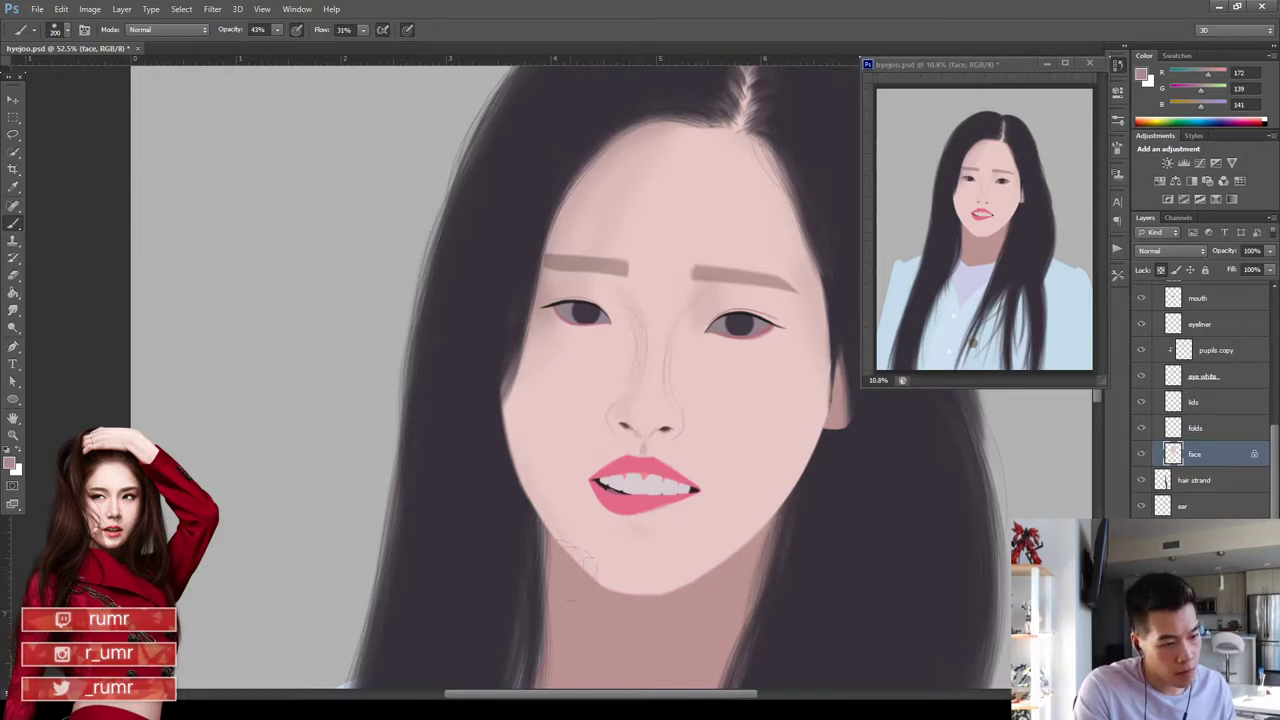
pyautogui.moveTo(571, 571); pyautogui.dragTo(818, 438)
pyautogui.moveTo(624, 141); pyautogui.dragTo(257, 137)
# Step: Smudge the facial shading smooth at varying brush sizes, including the area beside the nostril
pyautogui.press('r')
pyautogui.press('[')
pyautogui.press('[')
pyautogui.press(']')
pyautogui.press(']')
pyautogui.press(']')
pyautogui.press('[')
pyautogui.press('[')
pyautogui.press('[')
pyautogui.press('[')
pyautogui.moveTo(611, 421); pyautogui.dragTo(603, 443)
pyautogui.press(']')
pyautogui.press(']')
# Step: Lock the transparent pixels of the eye white and pupils copy layers and sample the inner eye corner colour for painting the eye whites
pyautogui.press('i')
pyautogui.scroll(3, 668, 290)
pyautogui.scroll(3, 1209, 455)
pyautogui.click(1209, 502)
pyautogui.keyDown('shift'); pyautogui.click(1227, 477); pyautogui.keyUp('shift')
pyautogui.press('/')
pyautogui.click(697, 312)
pyautogui.click(697, 312)
pyautogui.click(1209, 503)
pyautogui.press('b')
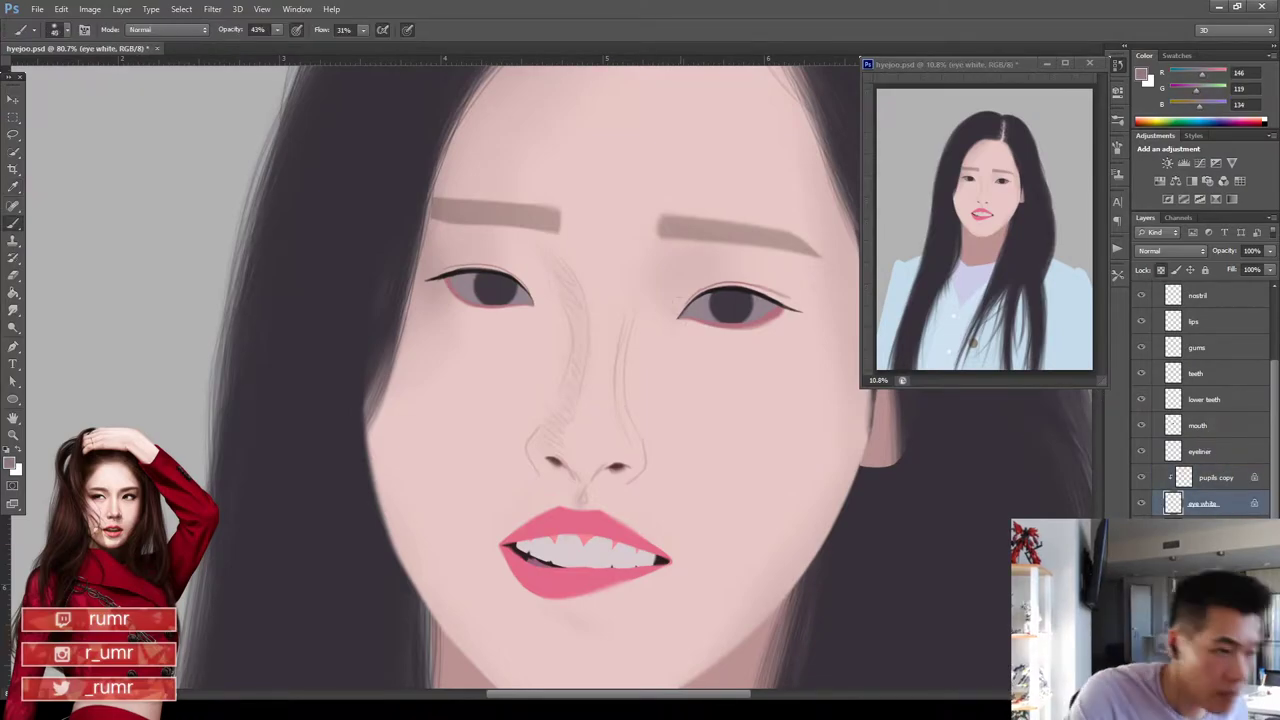
# Step: Undo the last stroke and paint the tear ducts on the pink layer, locking its transparency and adding white highlights
pyautogui.hotkey('ctrl', 'alt', 'z')
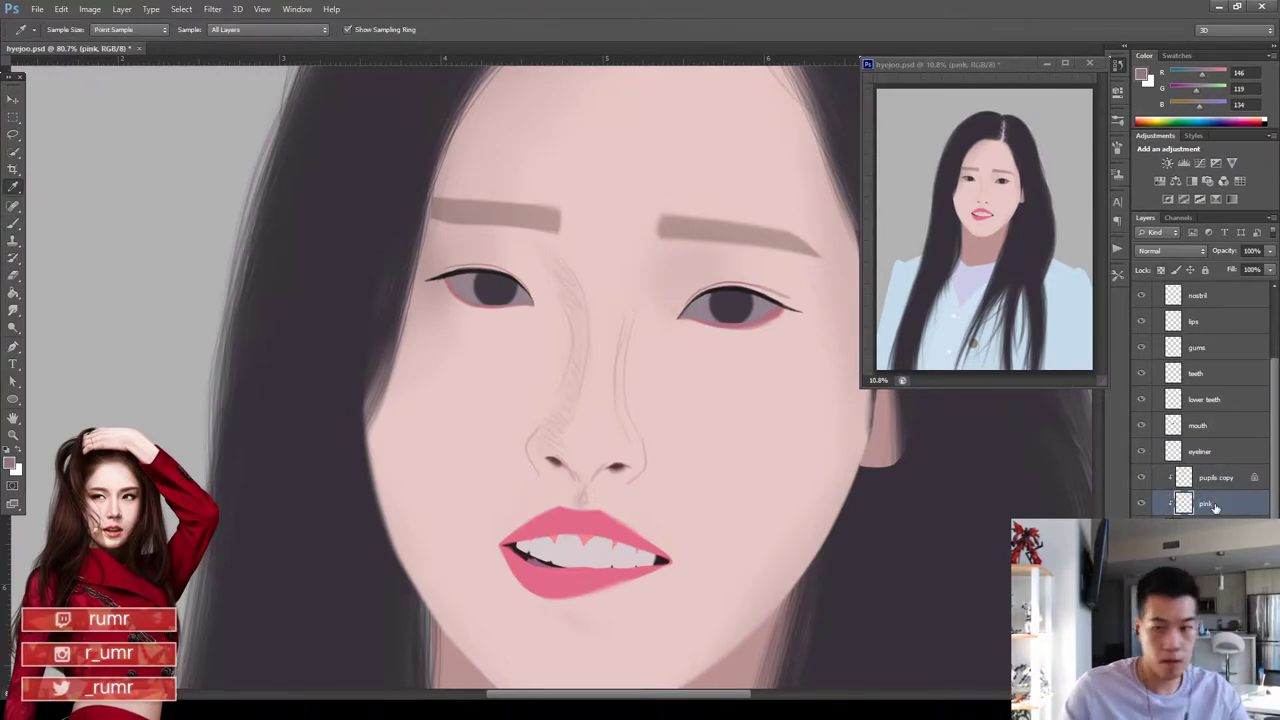
pyautogui.press('b')
pyautogui.moveTo(683, 317); pyautogui.dragTo(688, 309)
pyautogui.scroll(3, 579, 305)
pyautogui.click(1161, 270)
pyautogui.press('x')
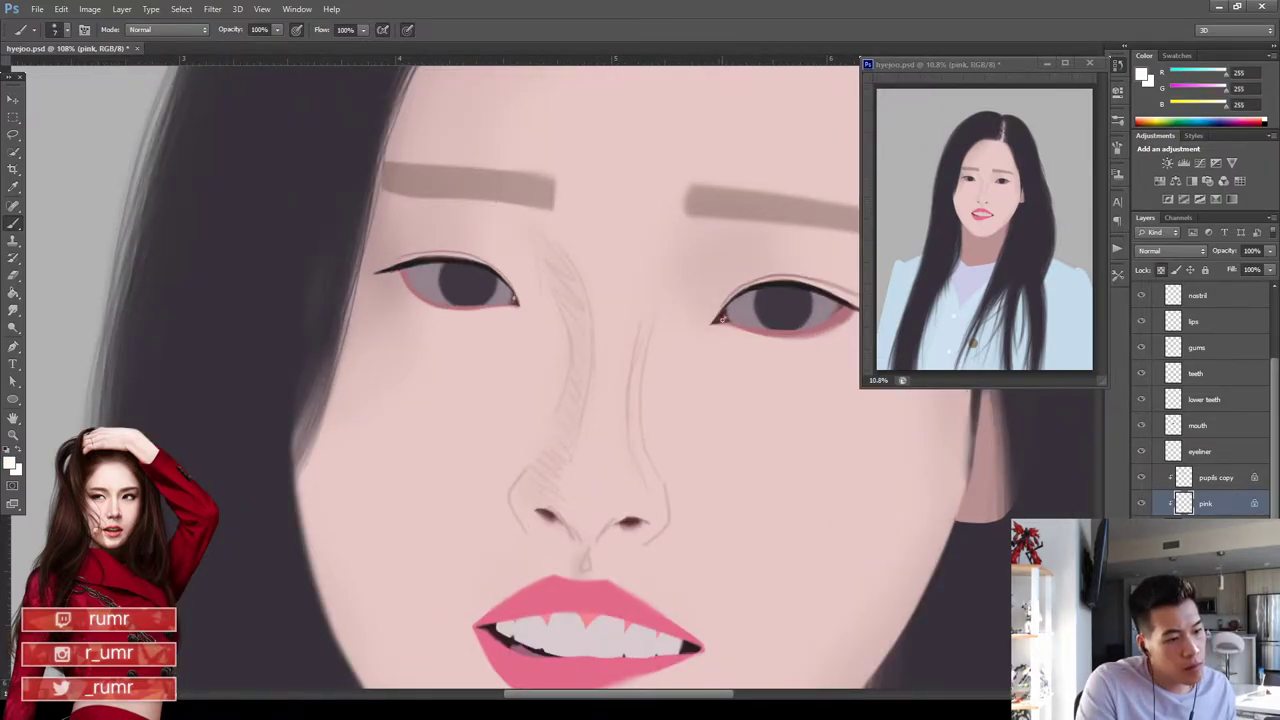
# Step: Smudge the tear duct paint at 47% strength with a size 40 brush and save the file
pyautogui.press('r')
pyautogui.press('4')
pyautogui.press('7')
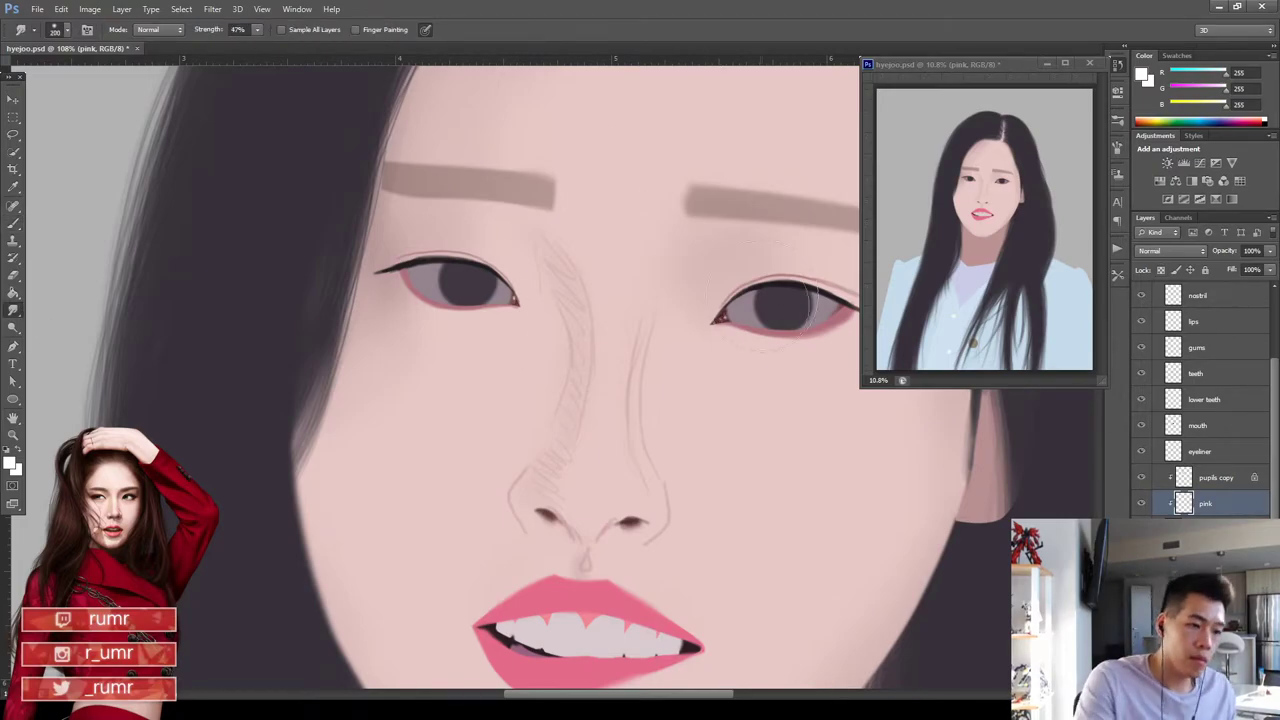
pyautogui.press('[')
pyautogui.press('[')
pyautogui.press('[')
pyautogui.press('[')
pyautogui.press('[')
pyautogui.press('[')
pyautogui.press('[')
pyautogui.press('[')
pyautogui.press('[')
pyautogui.press('[')
pyautogui.press('[')
pyautogui.press('[')
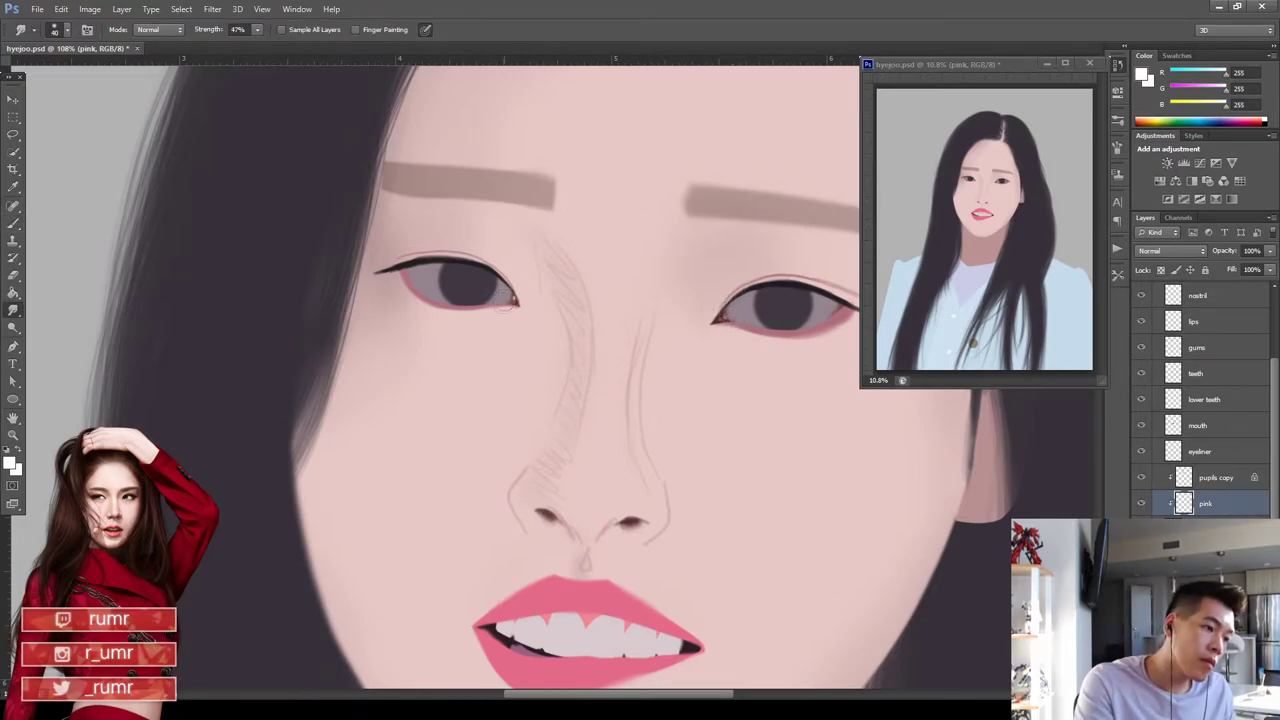
pyautogui.hotkey('ctrl', 's')
# Step: Shade the upper eye whites on the eye white layer with sampled darker tones at 44% opacity and smudge the shading
pyautogui.click(1206, 528)
pyautogui.press('i')
pyautogui.click(742, 309)
pyautogui.press('b')
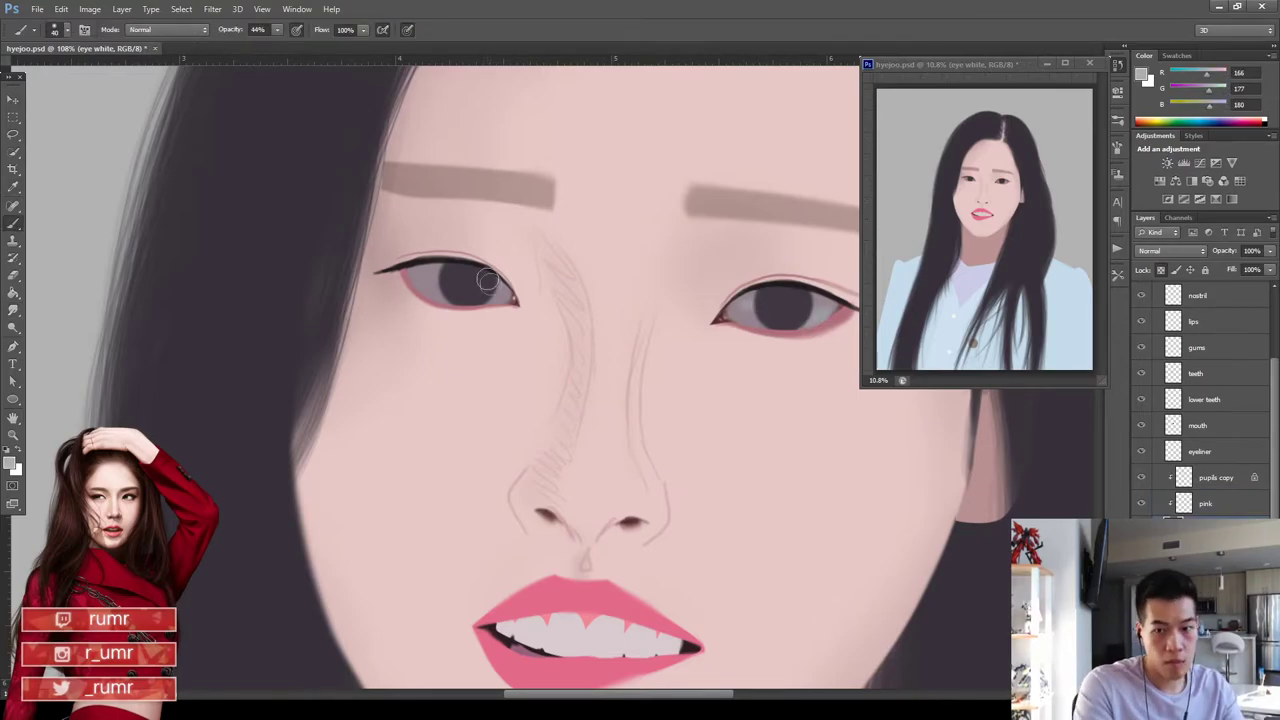
pyautogui.keyDown('alt'); pyautogui.click(454, 267); pyautogui.keyUp('alt')
pyautogui.press('[')
pyautogui.moveTo(416, 284)
pyautogui.mouseDown()
pyautogui.moveTo(457, 265)
pyautogui.moveTo(395, 253)
pyautogui.moveTo(512, 291)
pyautogui.mouseUp()
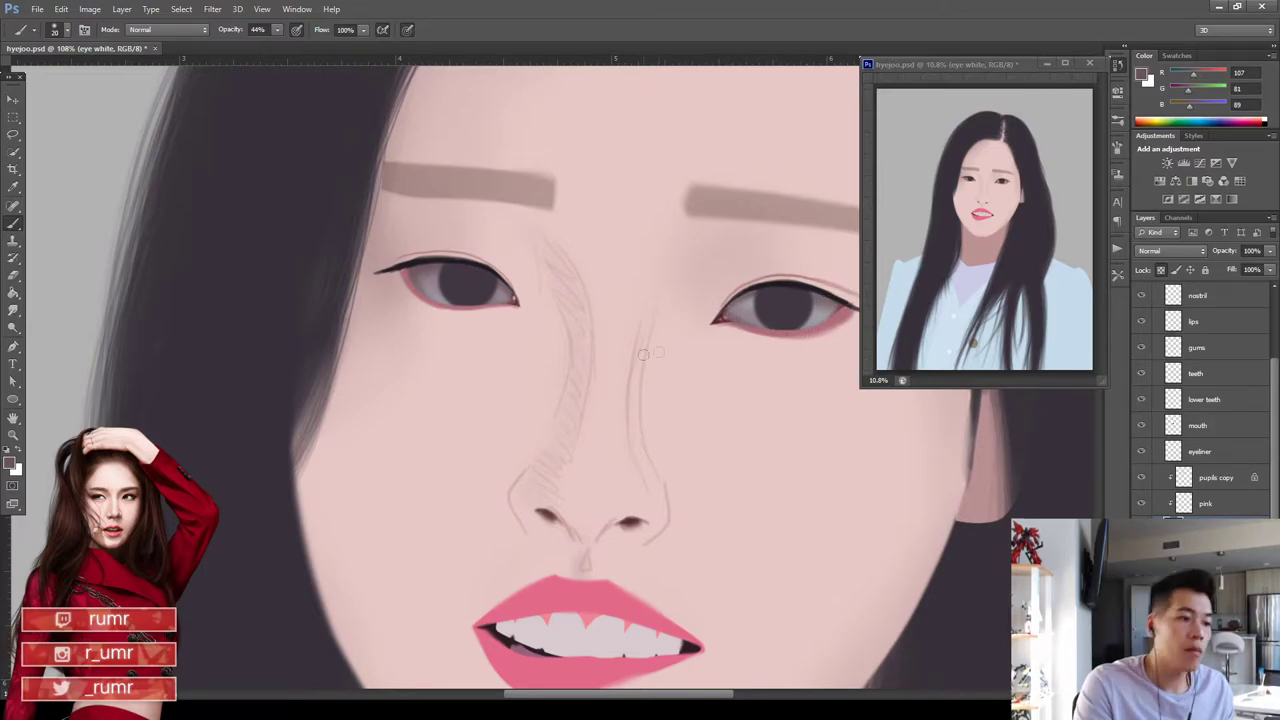
pyautogui.click(13, 311)
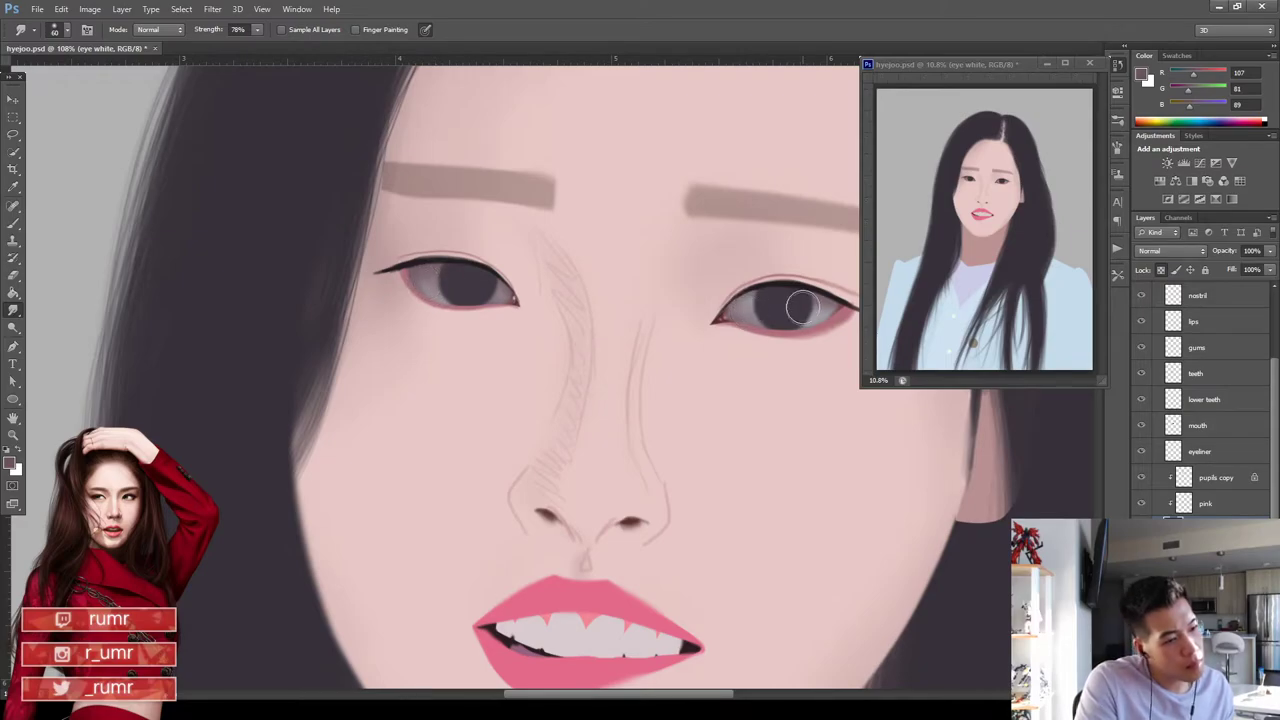
# Step: Lighten the eye whites with the sampled tones RGB 151, 147, 168 and 204, 200, 219, and smudge them in
pyautogui.press('b')
pyautogui.press('i')
pyautogui.click(768, 324)
pyautogui.press('b')
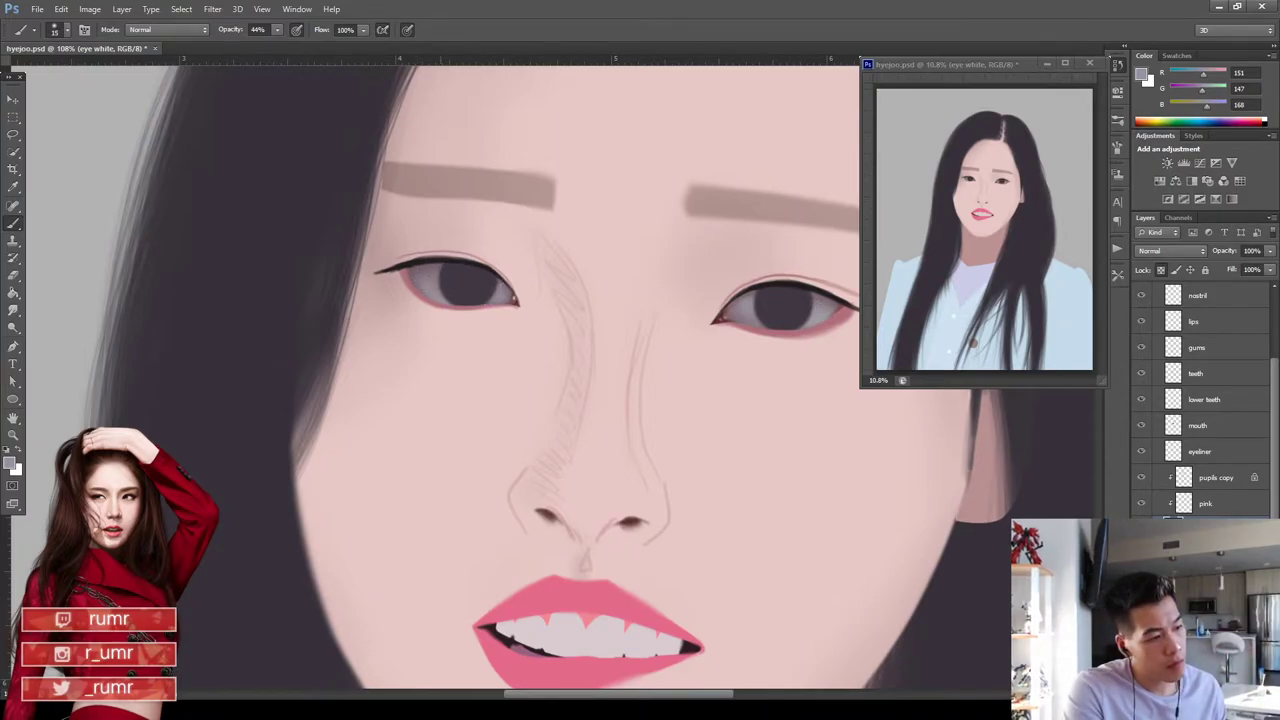
pyautogui.keyDown('alt'); pyautogui.click(802, 321); pyautogui.keyUp('alt')
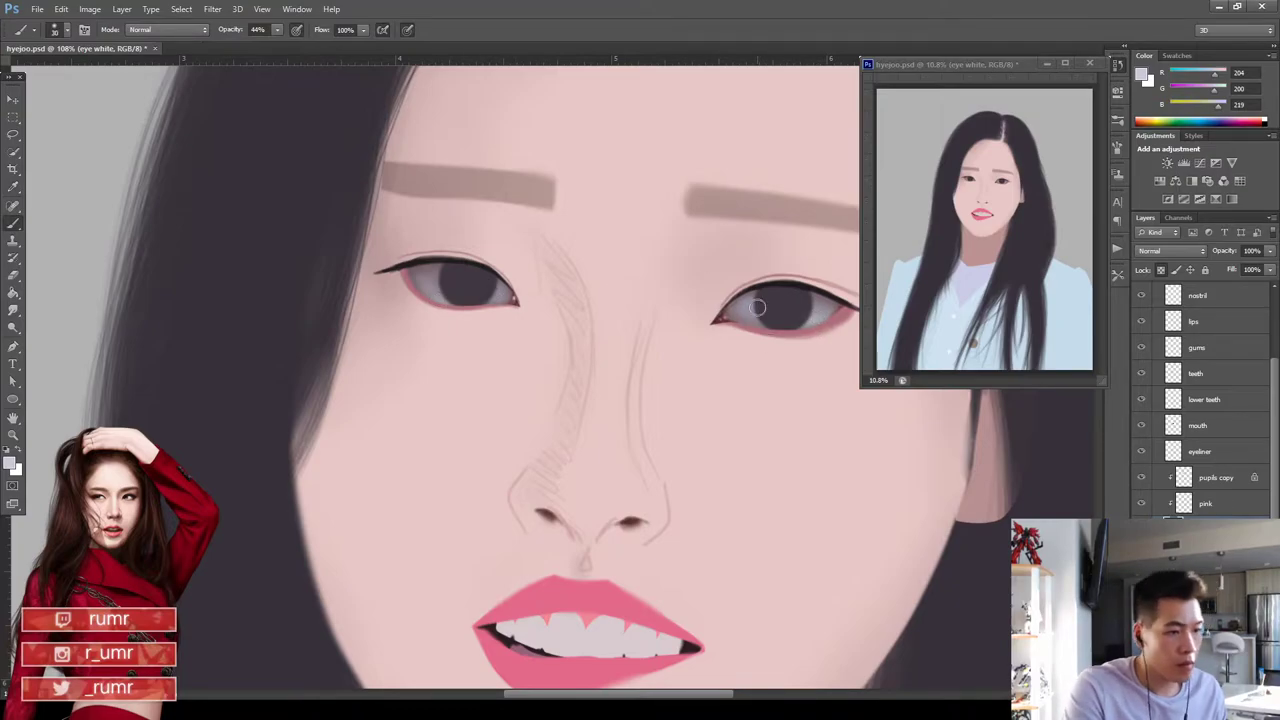
pyautogui.press('r')
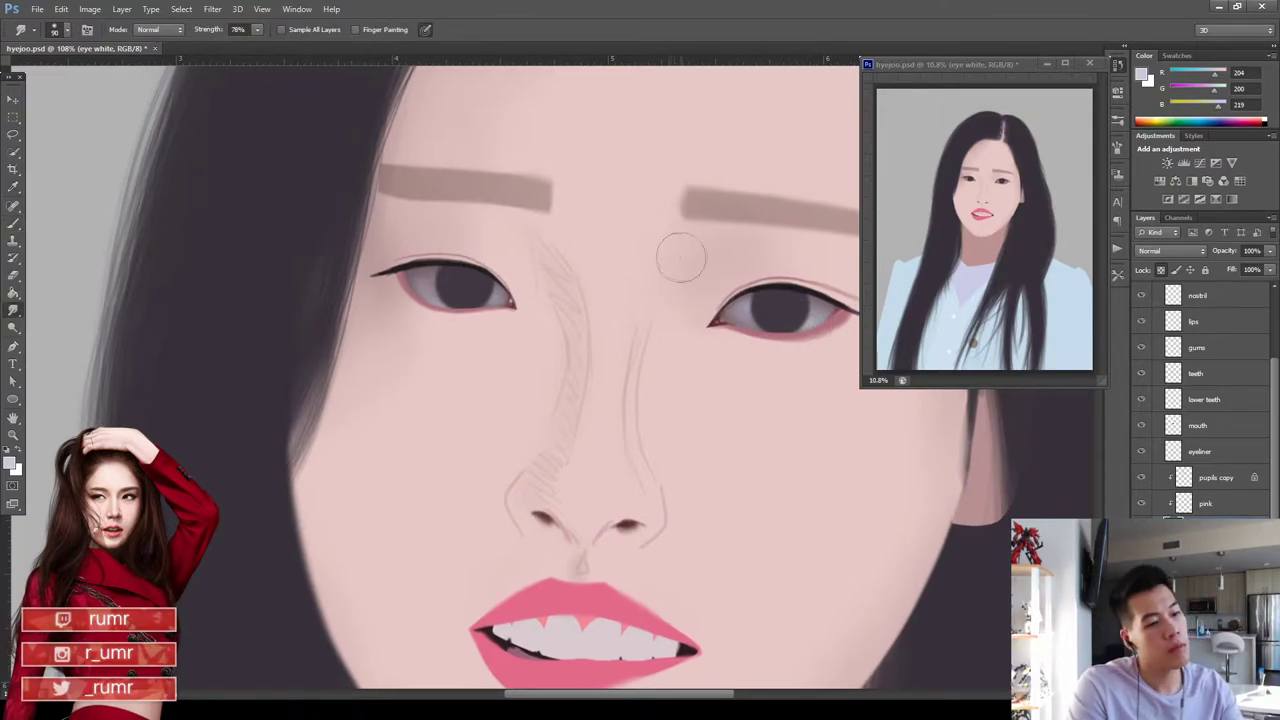
# Step: Darken the upper irises on the pupils copy layer with RGB 44, 31, 35, raising the brush opacity to 80%
pyautogui.click(1216, 478)
pyautogui.press('i')
pyautogui.click(492, 267)
pyautogui.press('b')
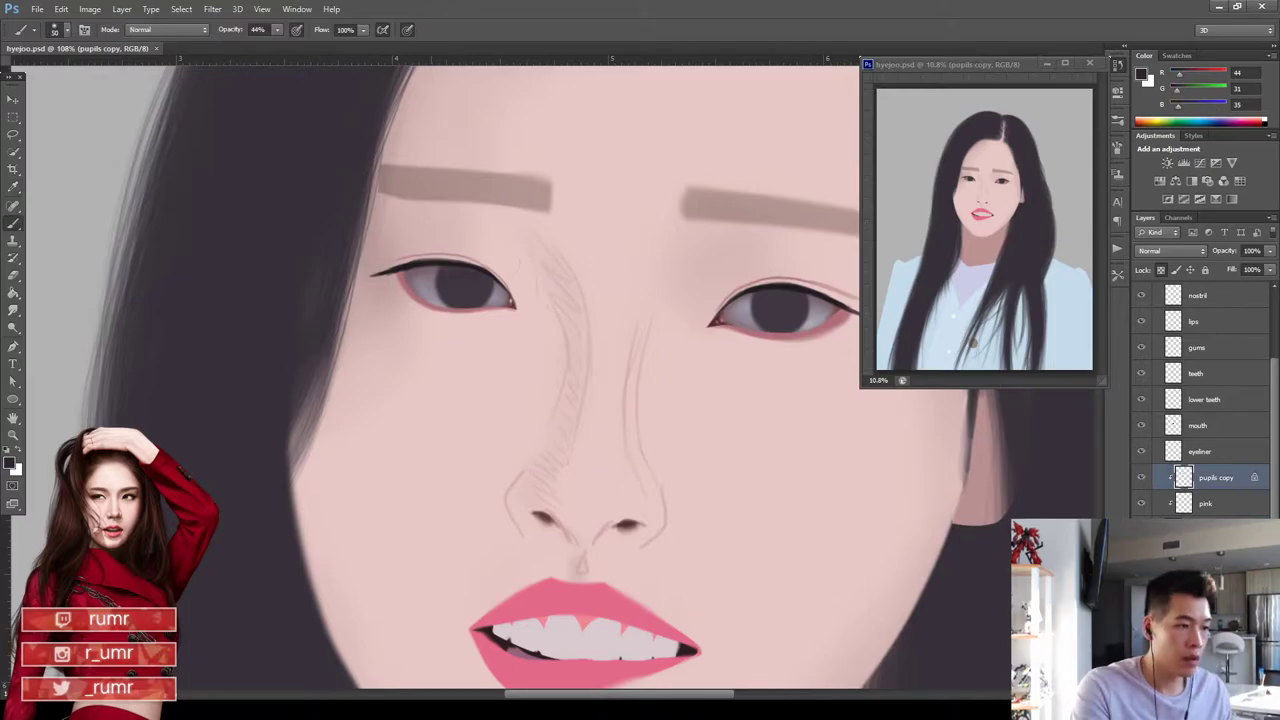
pyautogui.press('[')
pyautogui.press('[')
pyautogui.press('[')
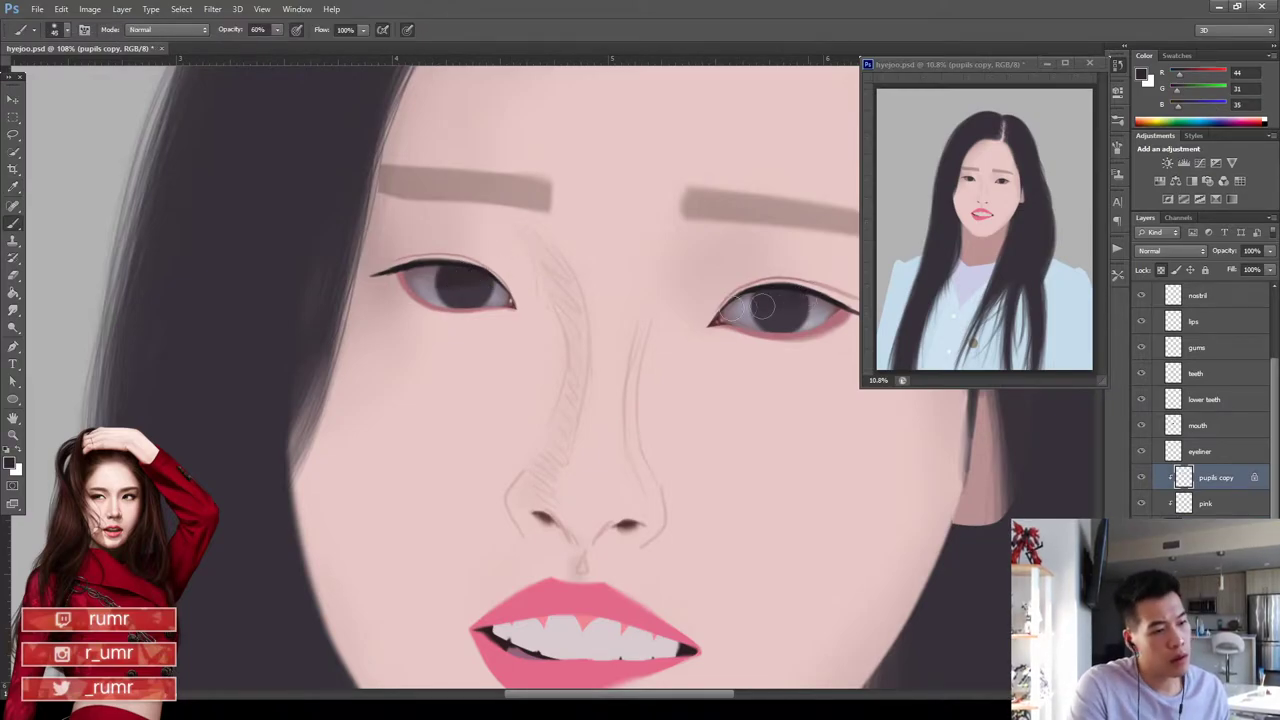
pyautogui.press('8')
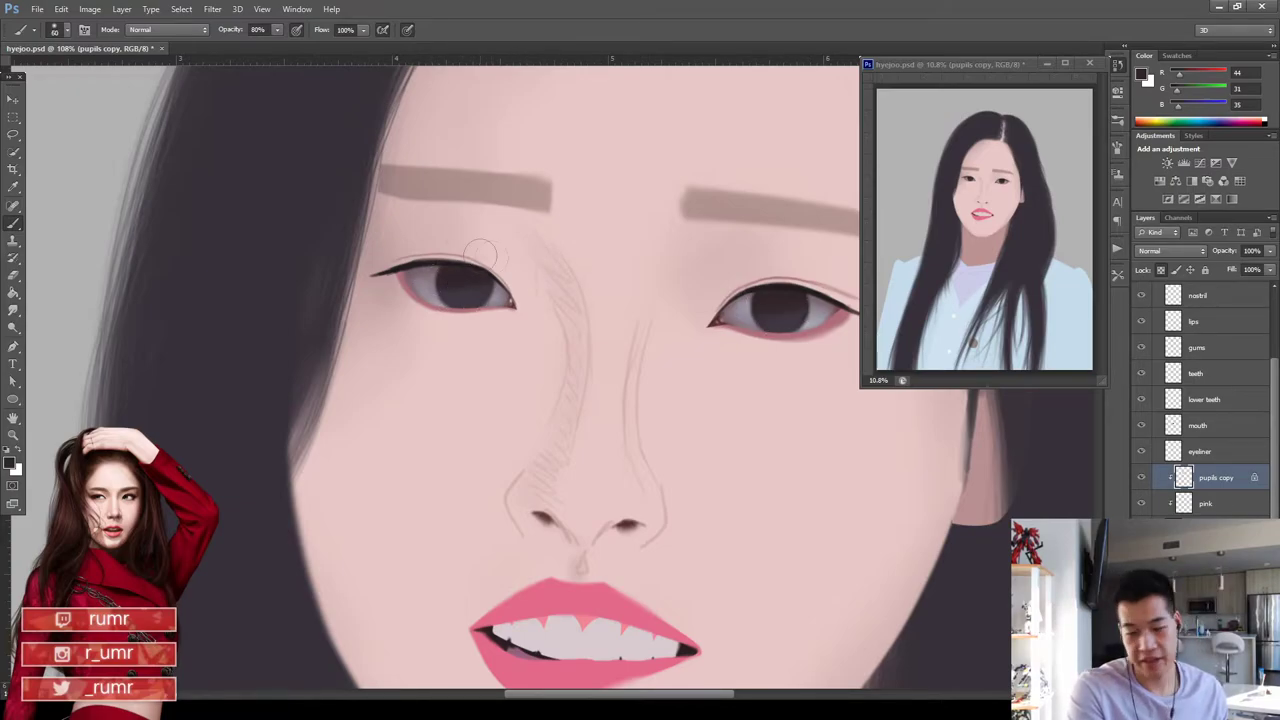
# Step: Brush a lighter brown, RGB 92, 70, 75, into the irises of both eyes
pyautogui.press('i')
pyautogui.click(455, 292)
pyautogui.press('b')
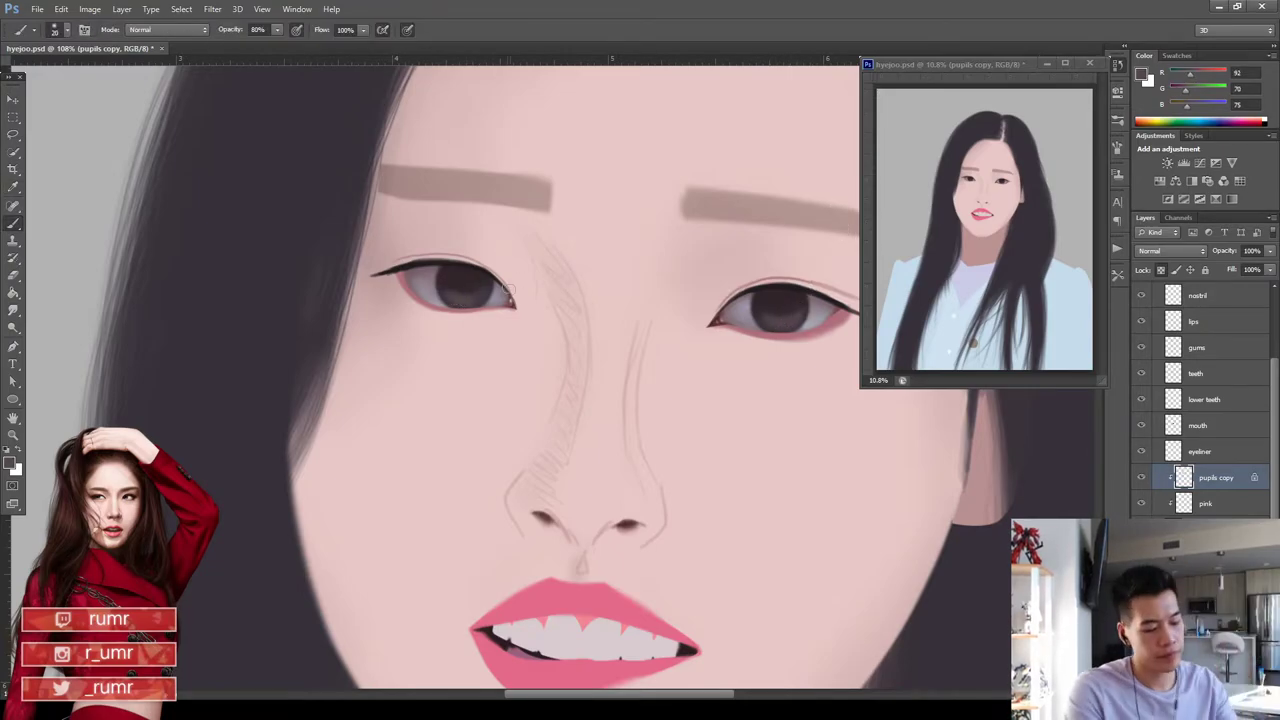
# Step: Paint black pupils in the centre of both irises at 47% brush opacity and save the file
pyautogui.keyDown('alt'); pyautogui.click(459, 280); pyautogui.keyUp('alt')
pyautogui.click(1264, 122)
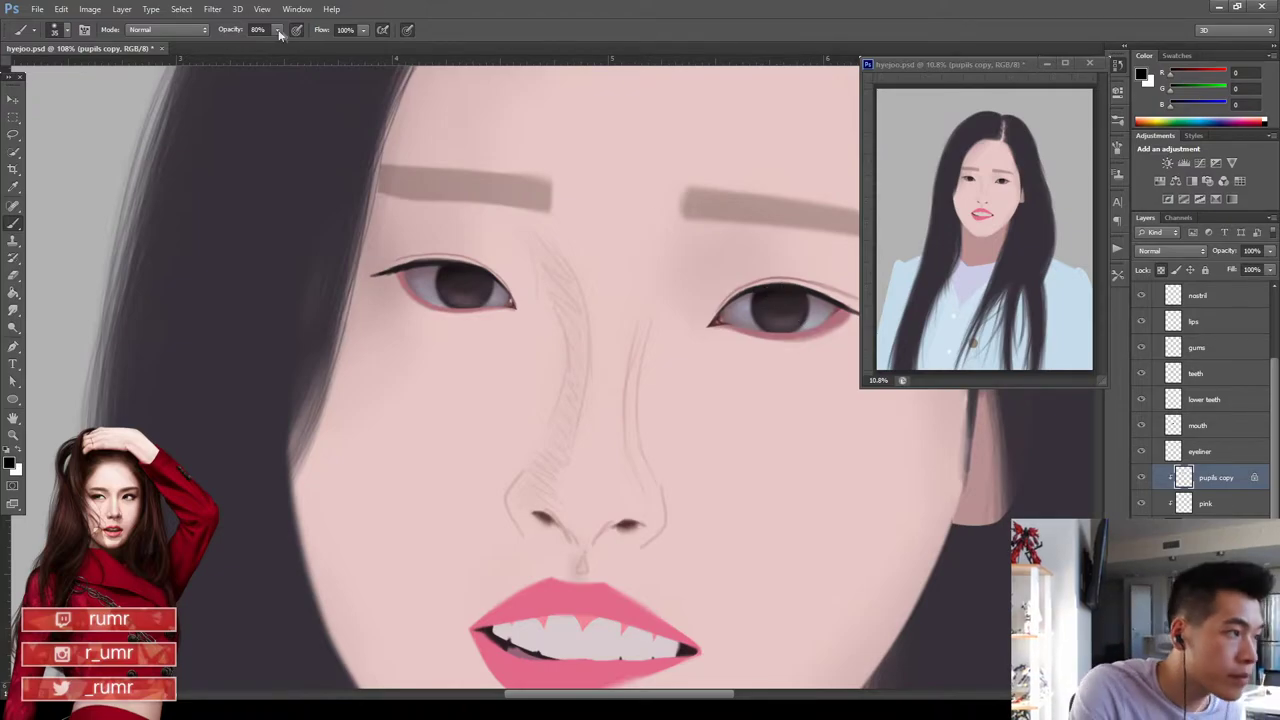
pyautogui.press('4')
pyautogui.press('7')
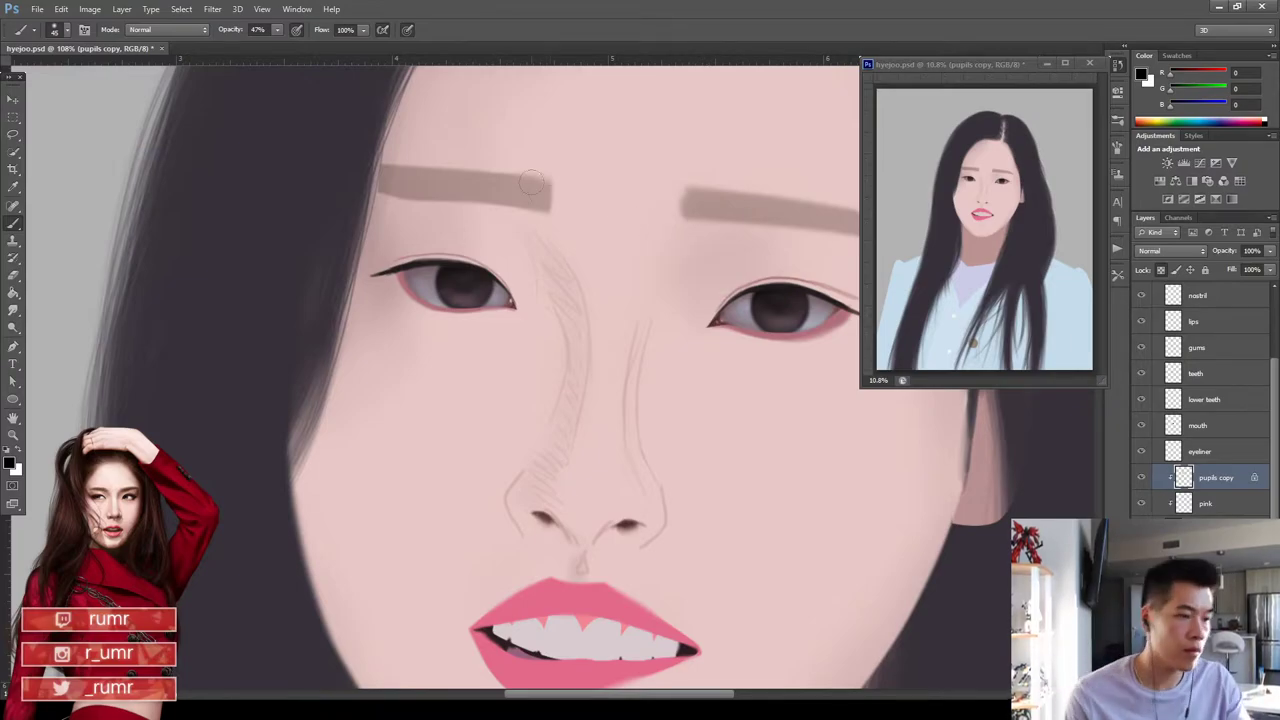
pyautogui.moveTo(583, 229); pyautogui.dragTo(623, 240)
pyautogui.hotkey('ctrl', 's')
# Step: Paint greyish highlights in both irises with RGB 115, 102, 115 at 58% opacity, smudge them and save the file
pyautogui.keyDown('alt'); pyautogui.click(476, 297); pyautogui.keyUp('alt')
pyautogui.moveTo(277, 30); pyautogui.dragTo(282, 46)
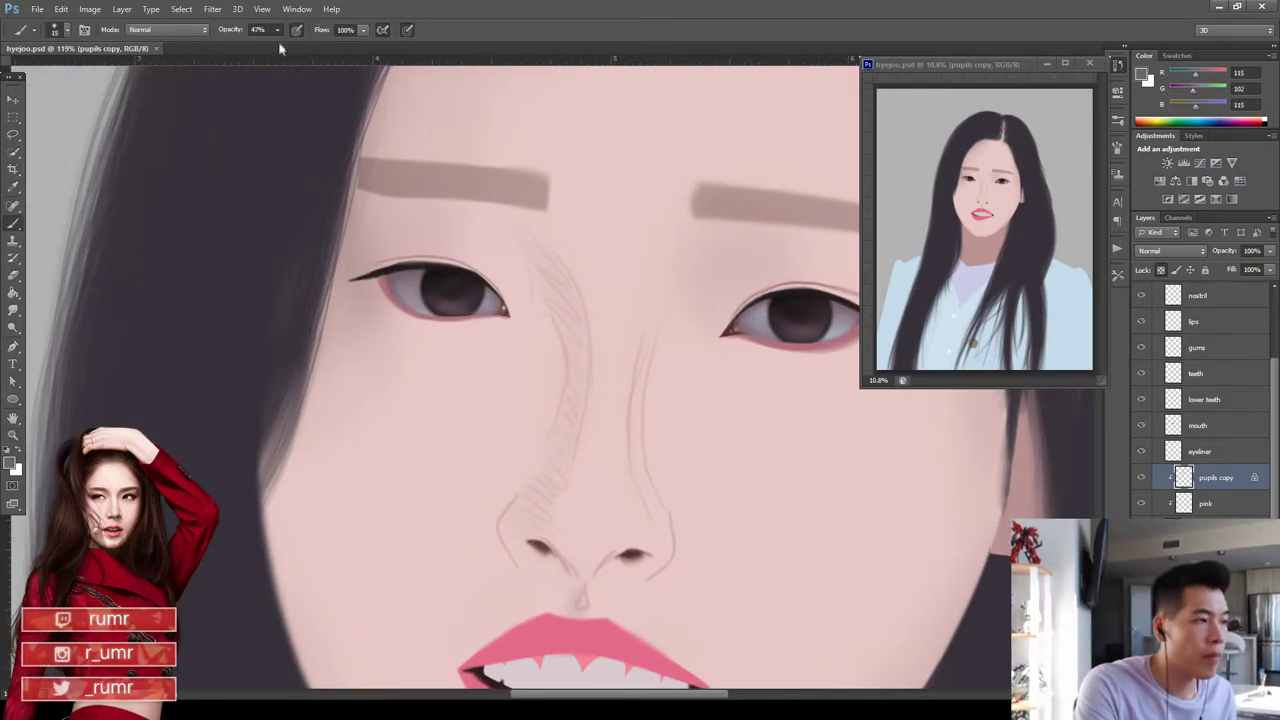
pyautogui.moveTo(795, 314)
pyautogui.mouseDown()
pyautogui.moveTo(805, 338)
pyautogui.moveTo(785, 329)
pyautogui.mouseUp()
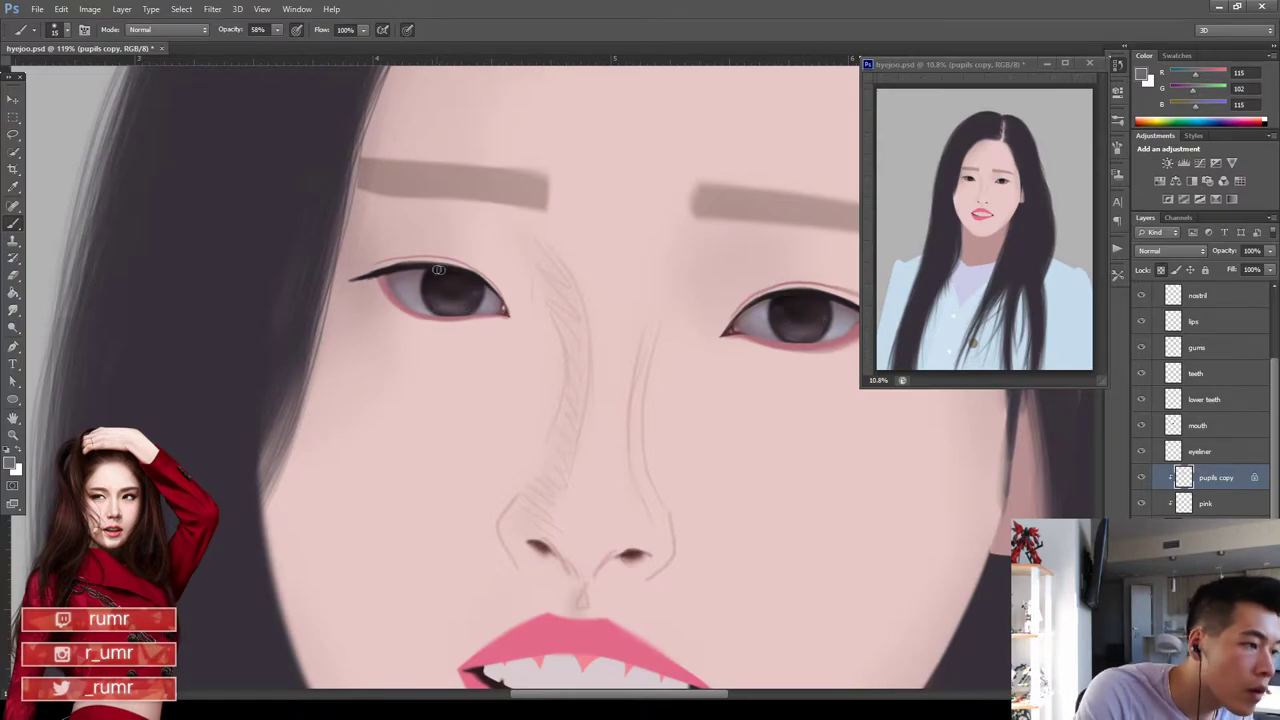
pyautogui.press('r')
pyautogui.press('z')
pyautogui.moveTo(835, 361); pyautogui.dragTo(733, 361)
pyautogui.hotkey('ctrl', 's')
# Step: Add a layer named "shine low" above pupils copy and clip it to the eye layers below
pyautogui.hotkey('ctrl', 'alt', 'shift', 'n')
pyautogui.doubleClick(1200, 478)
pyautogui.write('shinie low')
pyautogui.press('Return')
pyautogui.hotkey('ctrl', 'alt', 'g')
# Step: Sample the grey RGB 157, 153, 165 and outline a curved reflection over the lower iris of each eye with the Pen tool
pyautogui.press('i')
pyautogui.click(838, 319)
pyautogui.press('z')
pyautogui.press('p')
pyautogui.click(787, 337)
pyautogui.click(813, 336)
pyautogui.click(833, 325)
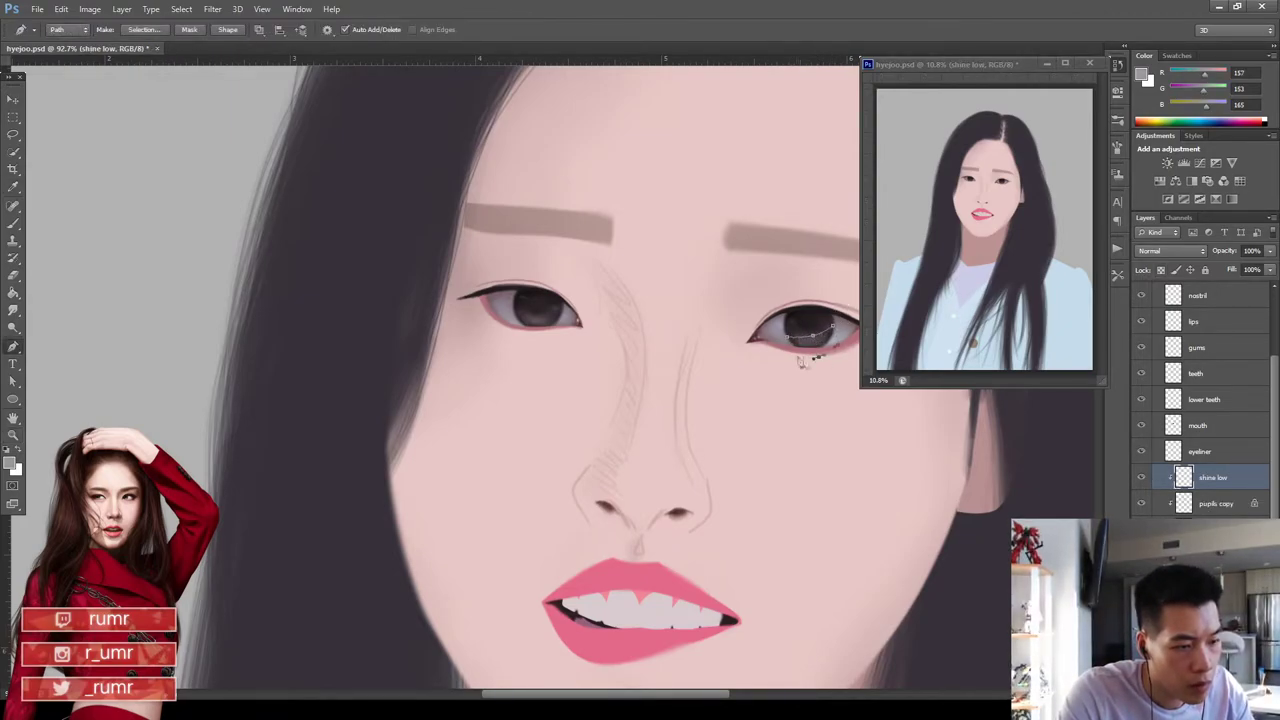
pyautogui.click(799, 356)
pyautogui.click(787, 337)
pyautogui.click(516, 315)
pyautogui.moveTo(559, 311); pyautogui.dragTo(526, 341)
pyautogui.click(516, 315)
# Step: Outline a small four-sided highlight on each pupil and fill all the reflection paths with the sampled grey
pyautogui.click(527, 302)
pyautogui.moveTo(538, 298); pyautogui.dragTo(547, 301)
pyautogui.click(798, 322)
pyautogui.click(801, 319)
pyautogui.click(820, 320)
pyautogui.click(819, 324)
pyautogui.click(798, 322)
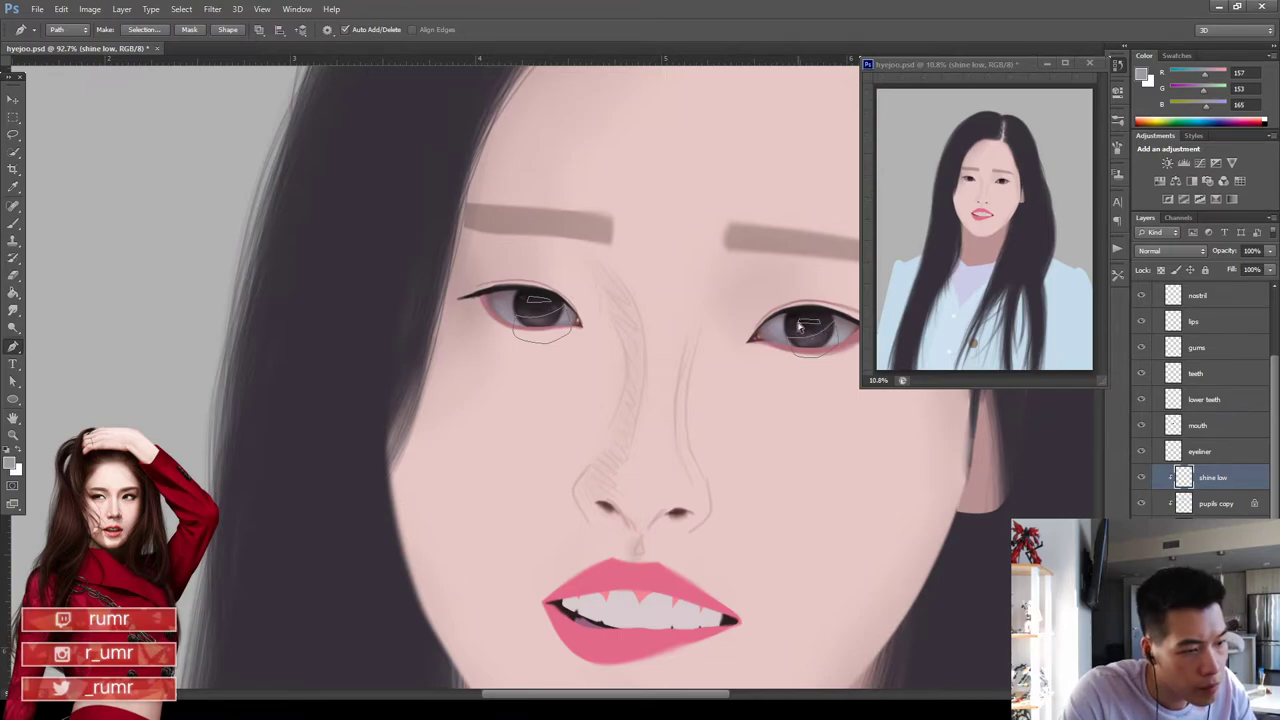
pyautogui.click(799, 321)
pyautogui.hotkey('ctrl', 'Return')
pyautogui.hotkey('alt', 'BackSpace')
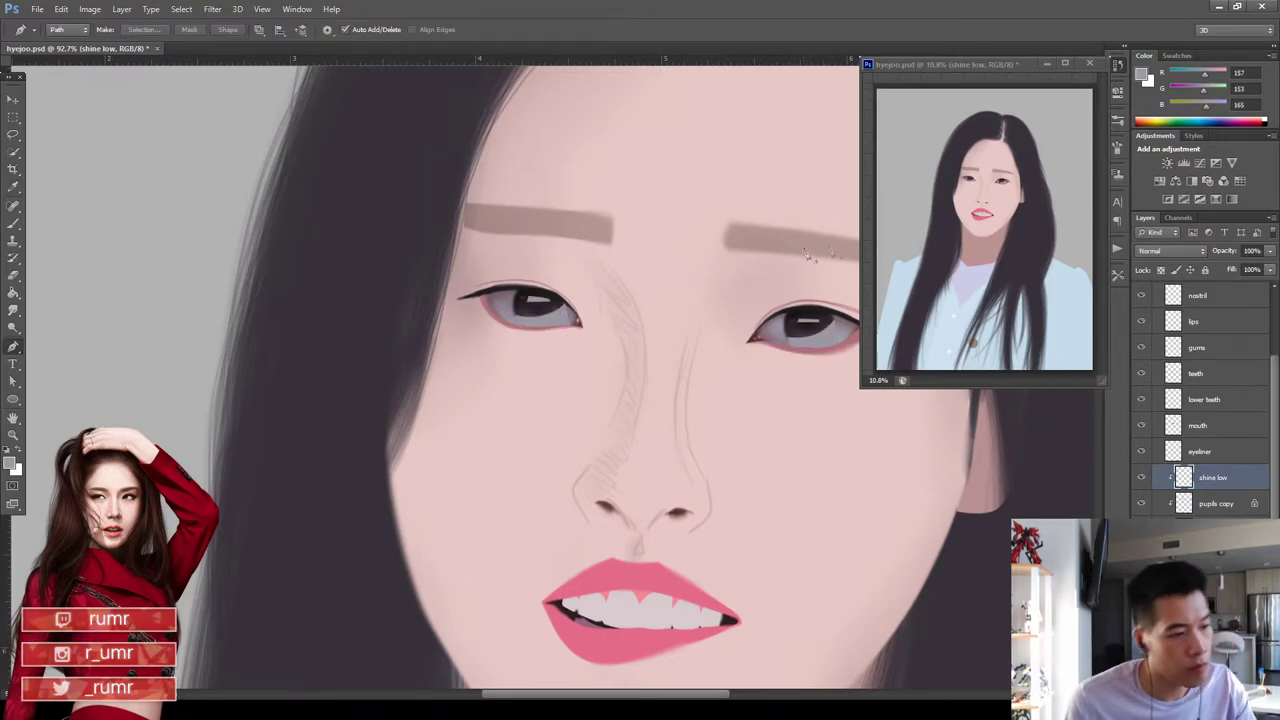
# Step: Load the pupils copy layer's shape as a selection and use it to mask the shine low layer
pyautogui.click(1212, 503)
pyautogui.press('w')
pyautogui.keyDown('ctrl'); pyautogui.click(1184, 503); pyautogui.keyUp('ctrl')
pyautogui.click(1212, 478)
pyautogui.click(1195, 692)
# Step: Set the shine low layer to Hard Light blending at 40% opacity
pyautogui.click(1184, 477)
pyautogui.click(1172, 251)
pyautogui.click(1171, 448)
pyautogui.moveTo(1237, 256); pyautogui.dragTo(1217, 258)
pyautogui.press('4')
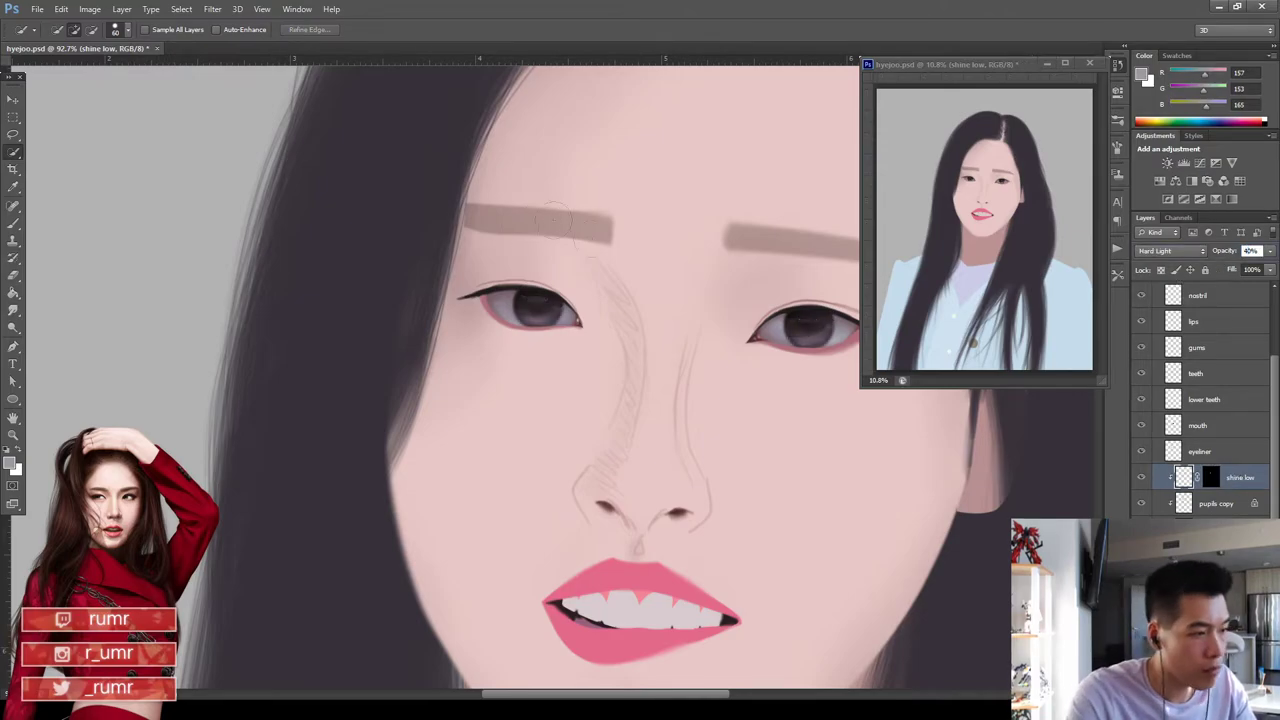
# Step: Set the shine low layer of the single-eye demonstration image to Hard Light blending at 40% opacity
pyautogui.press('e')
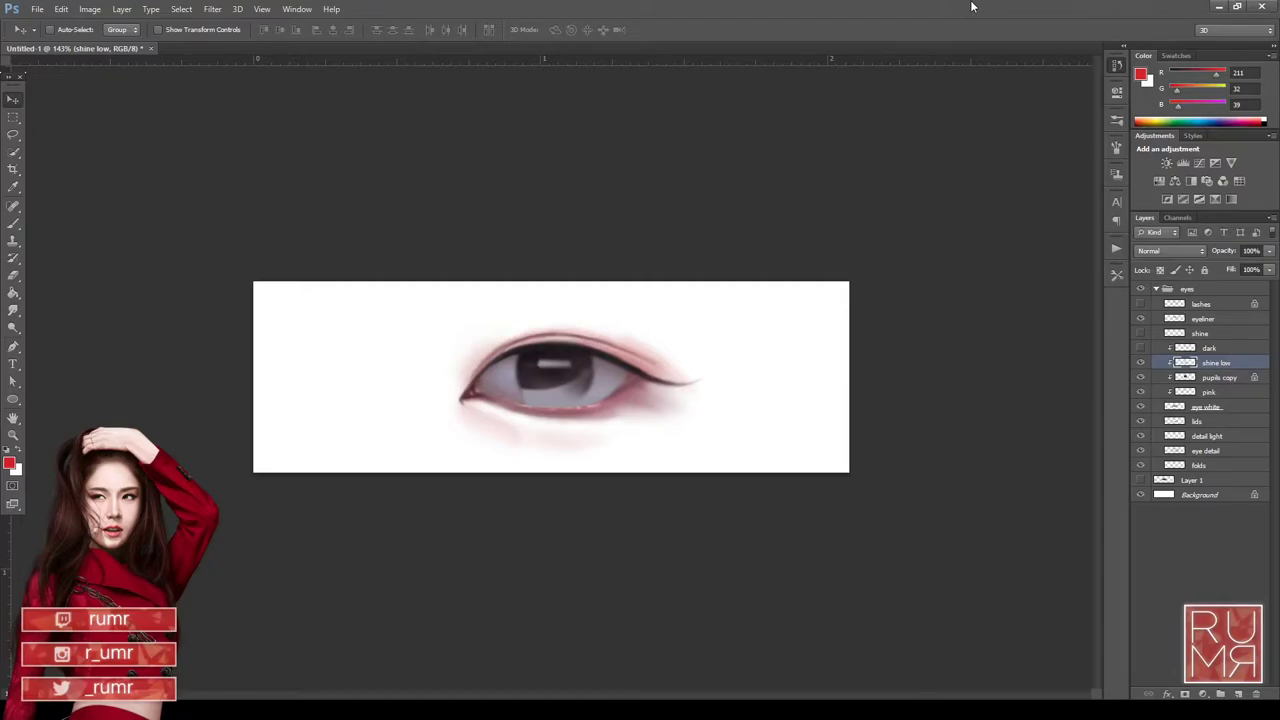
pyautogui.press('l')
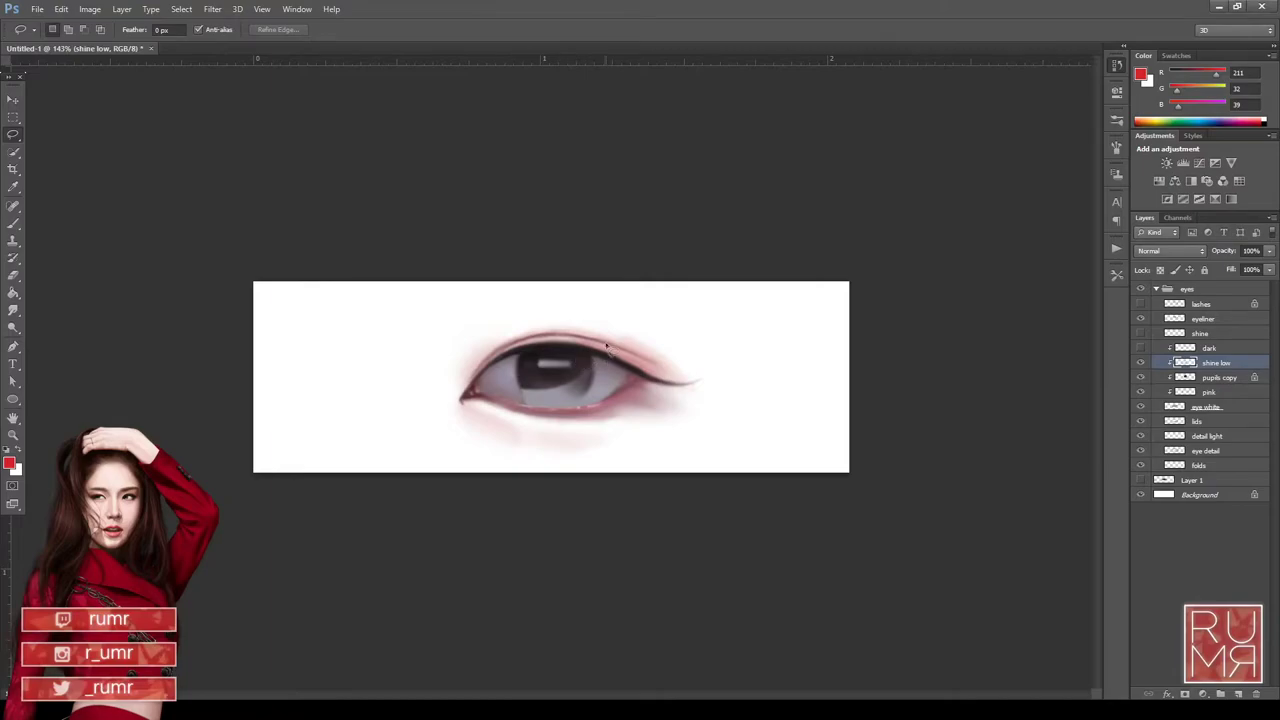
pyautogui.click(1174, 252)
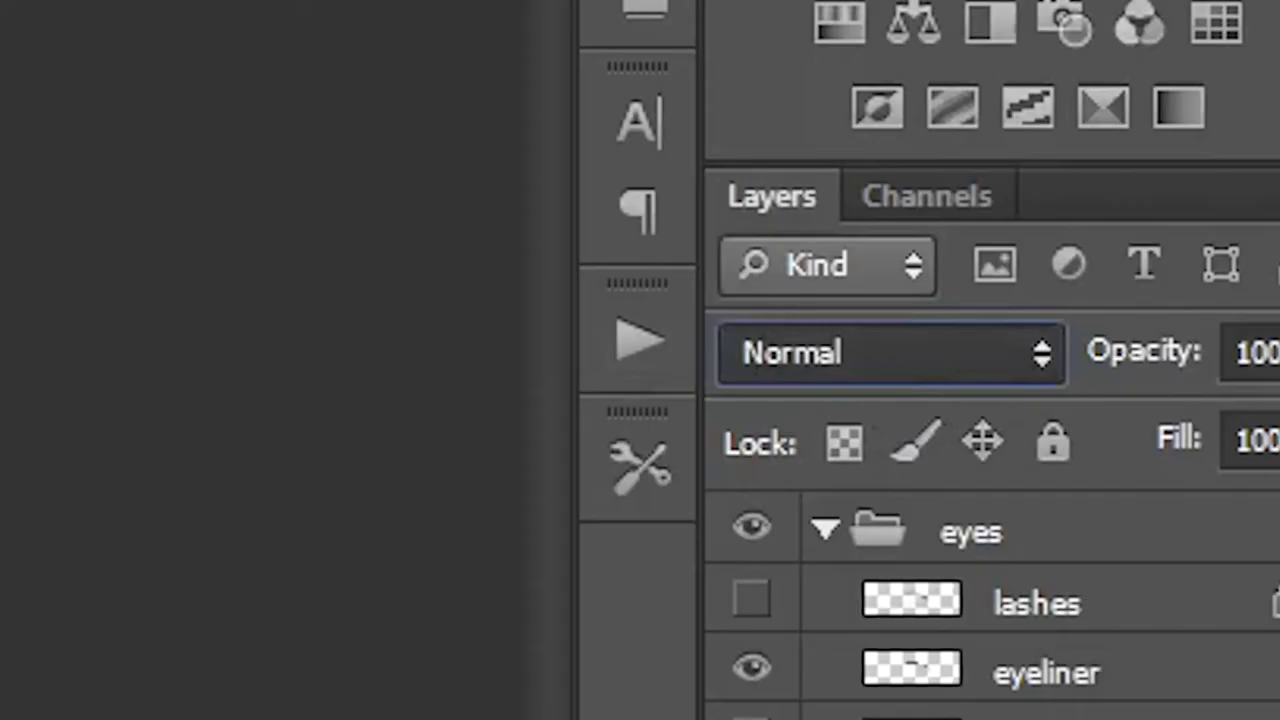
pyautogui.click(1172, 468)
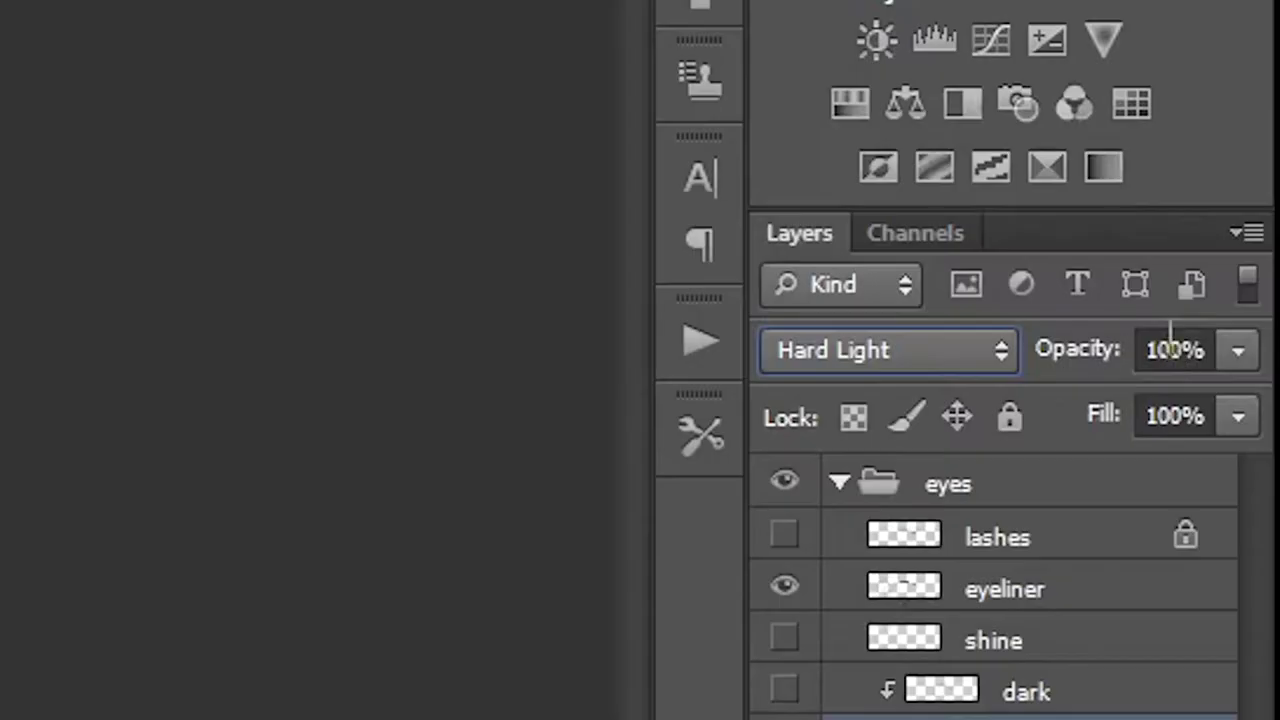
pyautogui.click(1251, 248)
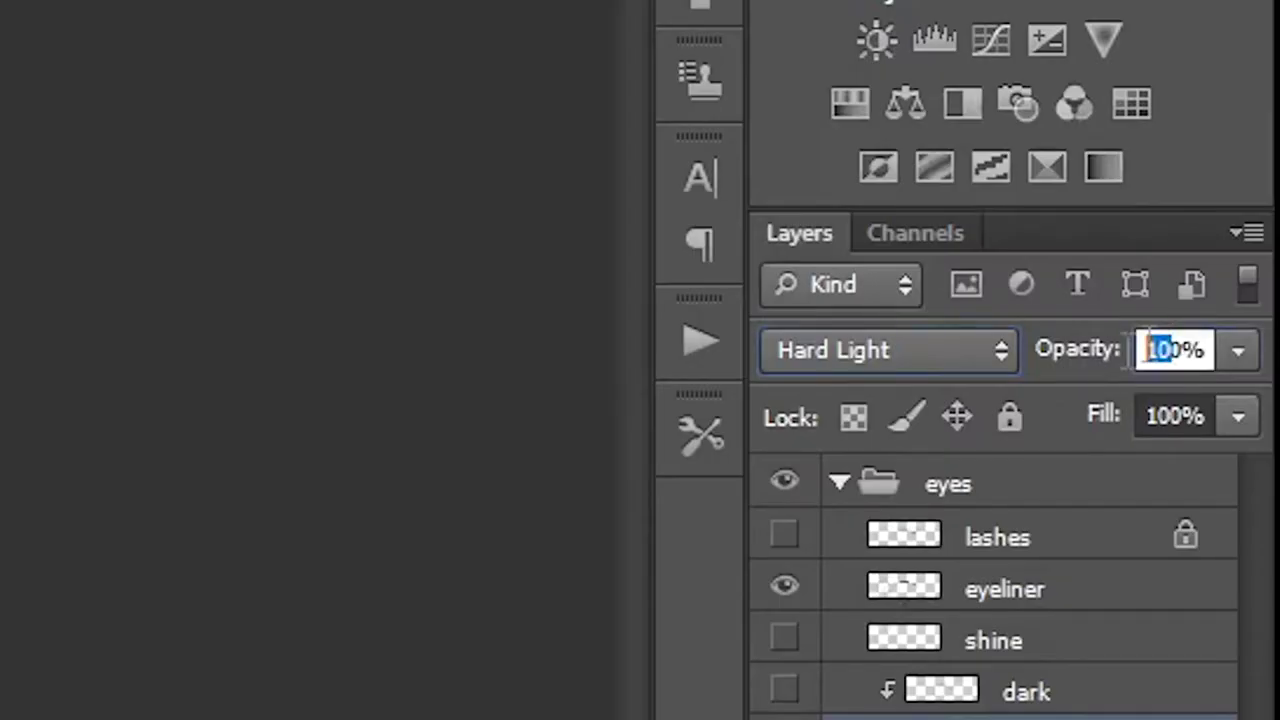
pyautogui.write('4')
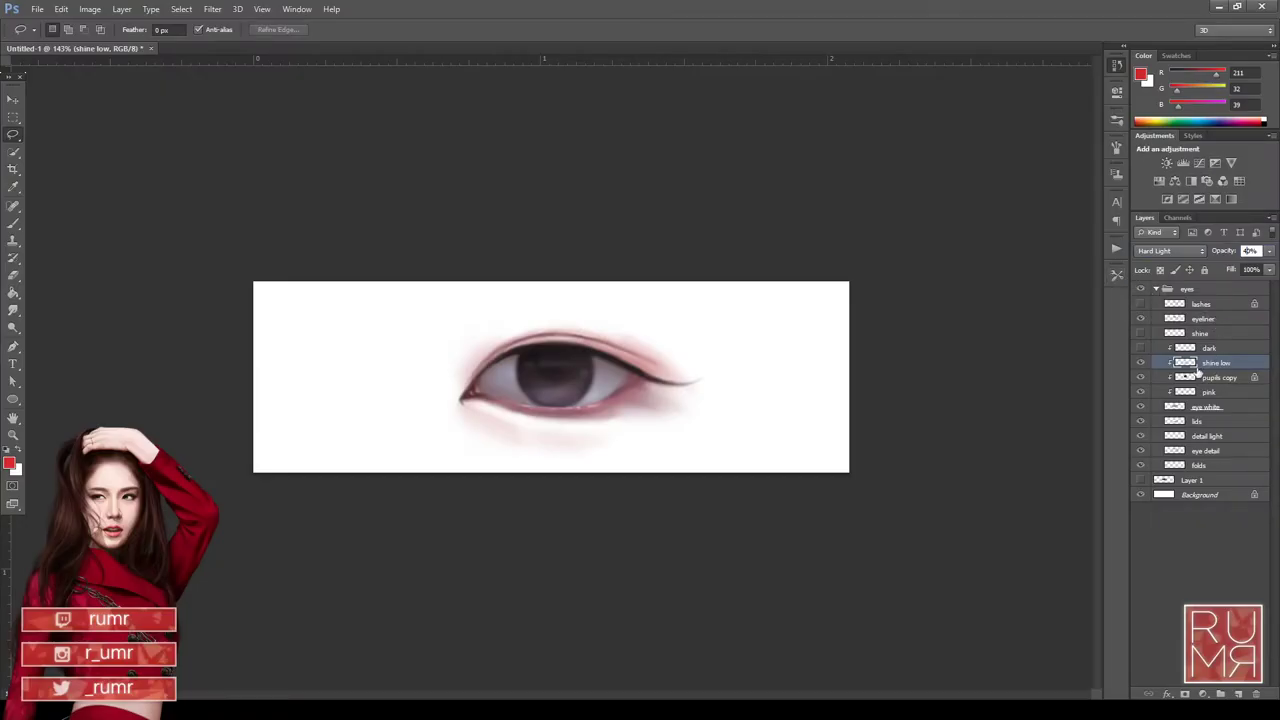
# Step: Try the shine low layer at 100% opacity and restore it to 40%
pyautogui.click(1270, 254)
pyautogui.click(1270, 254)
pyautogui.write('100')
pyautogui.press('Return')
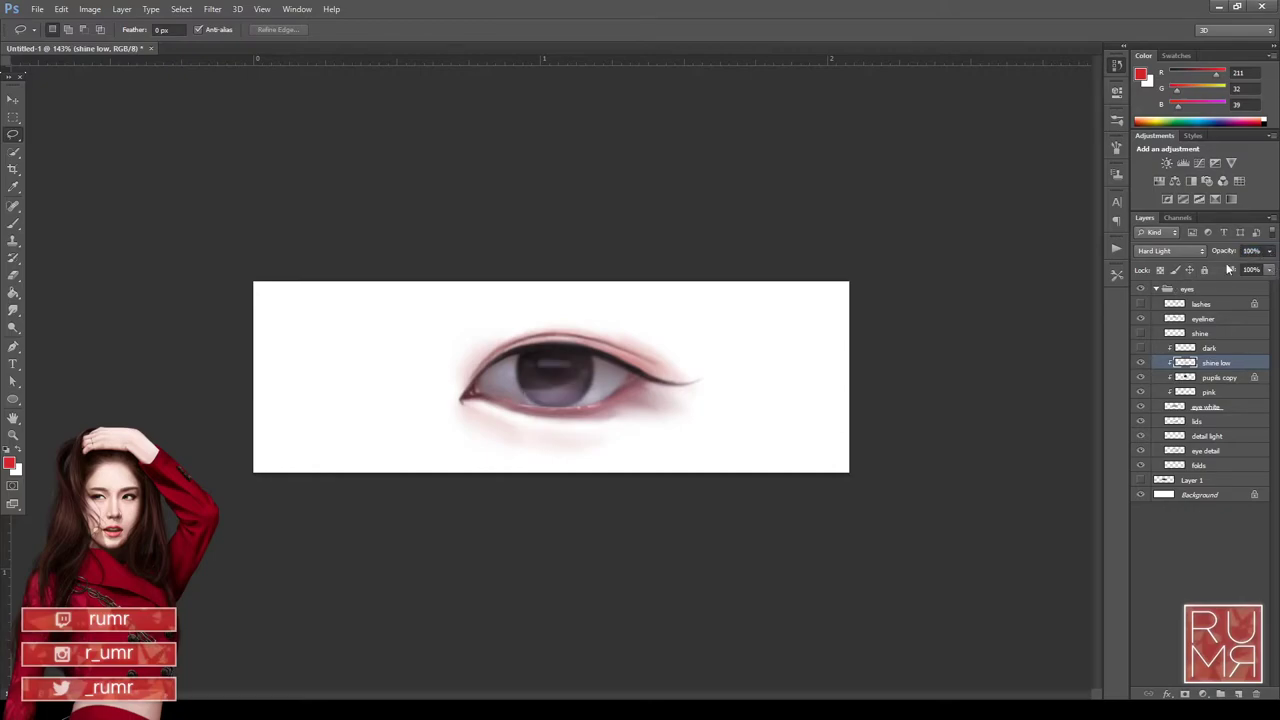
pyautogui.press('5')
pyautogui.moveTo(1260, 251); pyautogui.dragTo(1229, 251)
pyautogui.write('40')
pyautogui.press('Return')
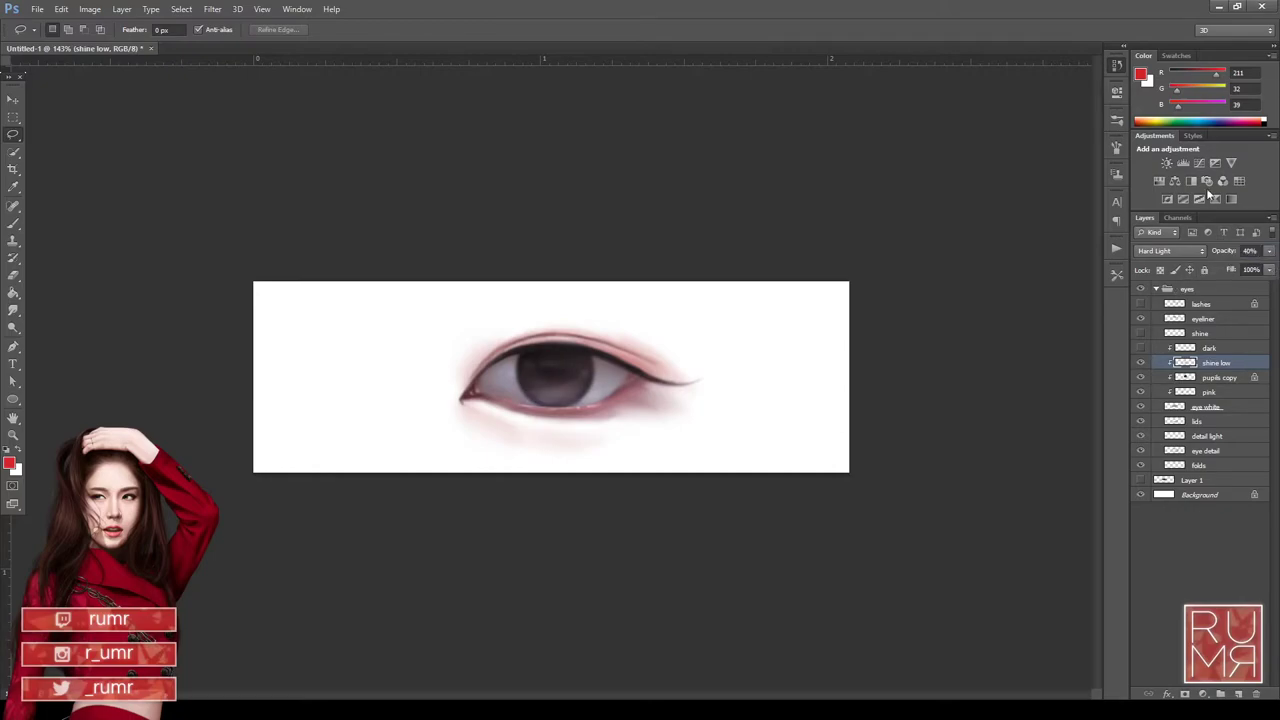
# Step: Try selecting the iris on the pupils copy layer with the Quick Selection tool, and clear the selection
pyautogui.click(15, 153)
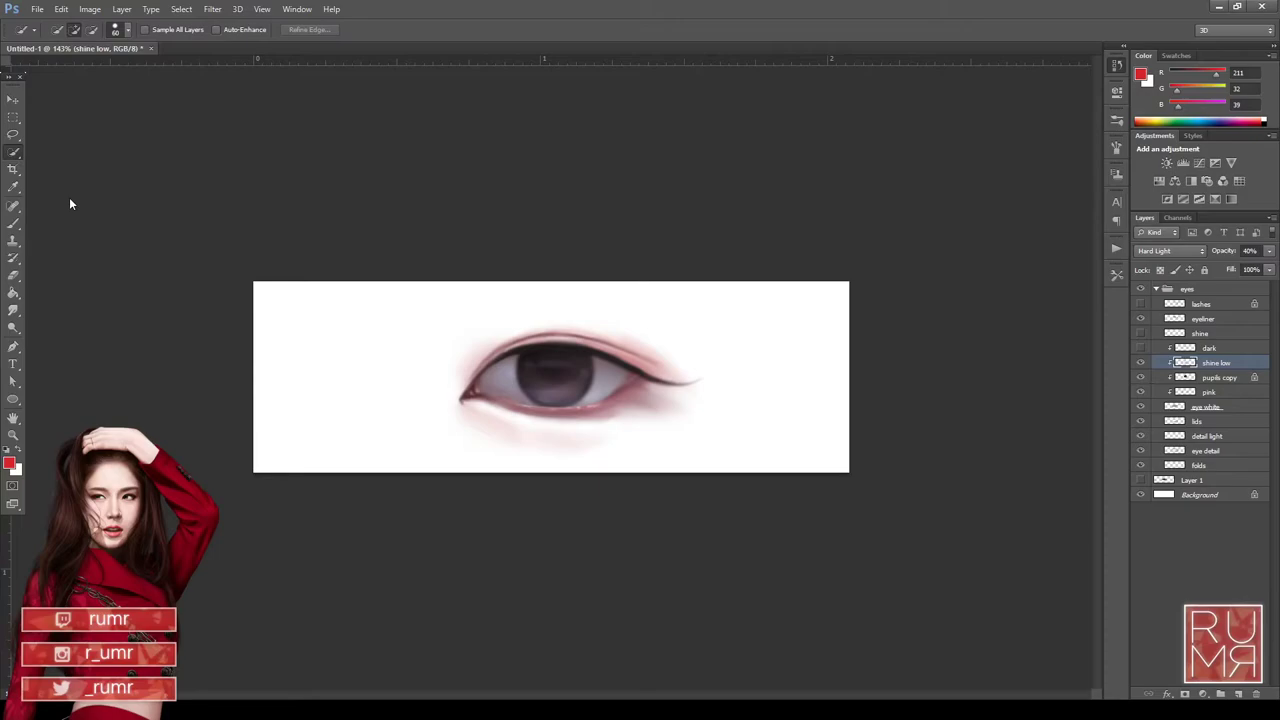
pyautogui.moveTo(571, 309)
pyautogui.mouseDown()
pyautogui.moveTo(605, 360)
pyautogui.moveTo(549, 366)
pyautogui.moveTo(566, 384)
pyautogui.mouseUp()
pyautogui.hotkey('ctrl', 'd')
pyautogui.click(1219, 377)
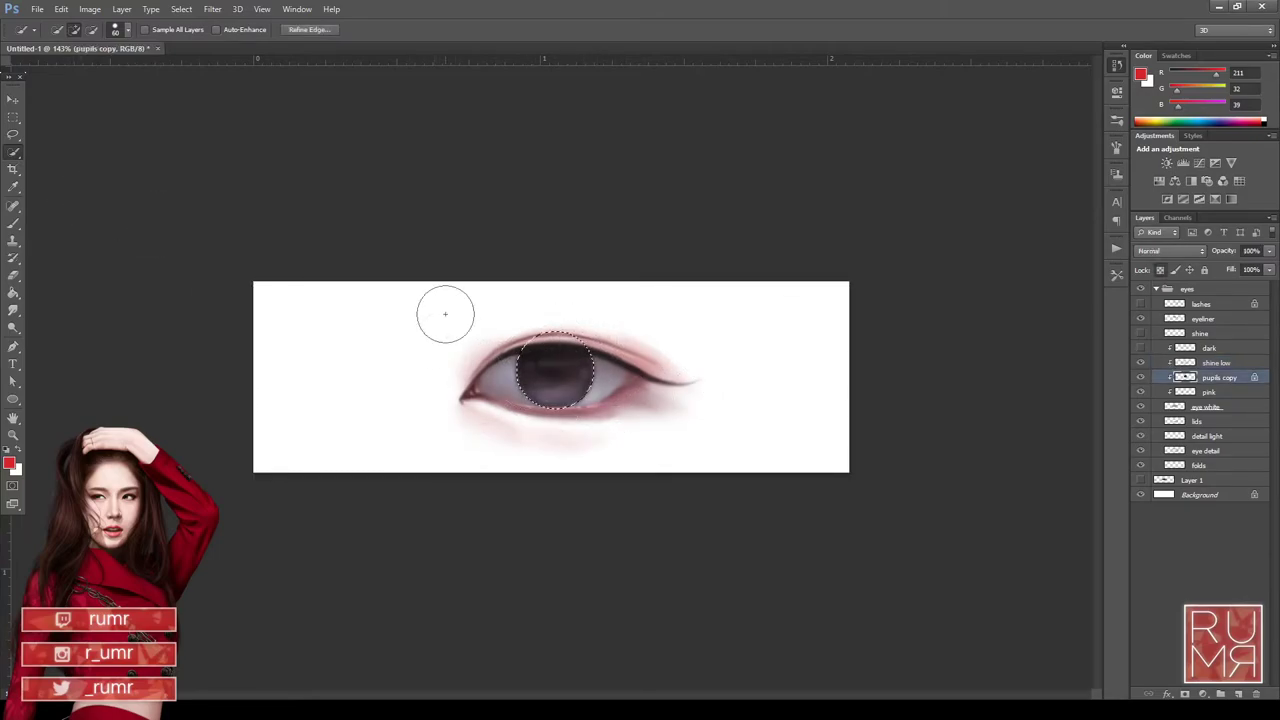
pyautogui.hotkey('ctrl', 'd')
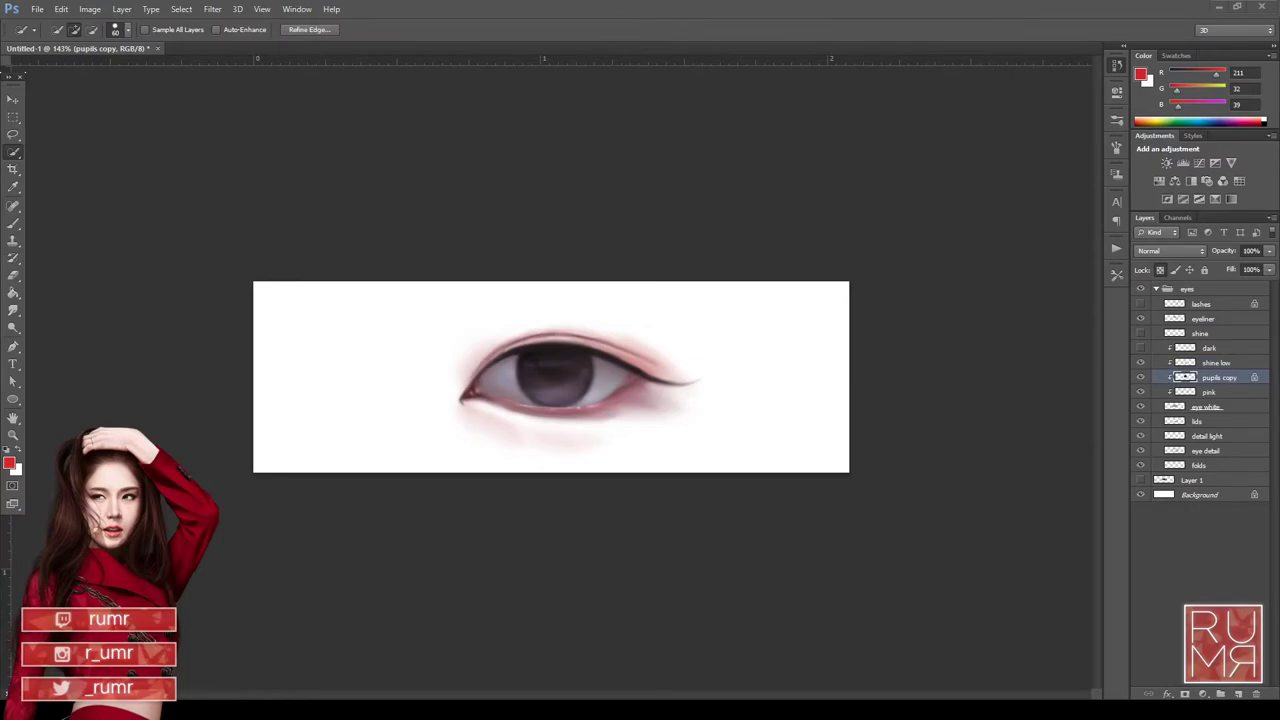
# Step: Load the pupils copy layer's shape as a selection and add it as a mask on the shine low layer
pyautogui.keyDown('ctrl'); pyautogui.click(1186, 377); pyautogui.keyUp('ctrl')
pyautogui.click(1215, 364)
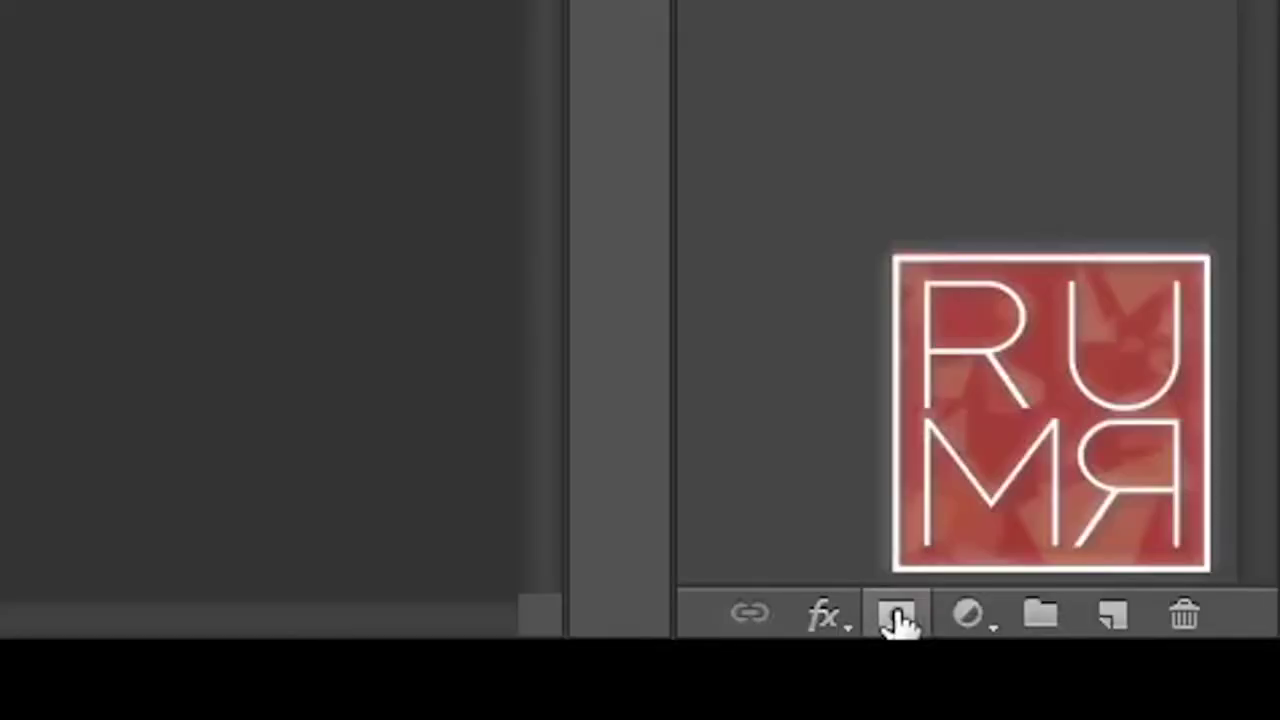
pyautogui.click(897, 620)
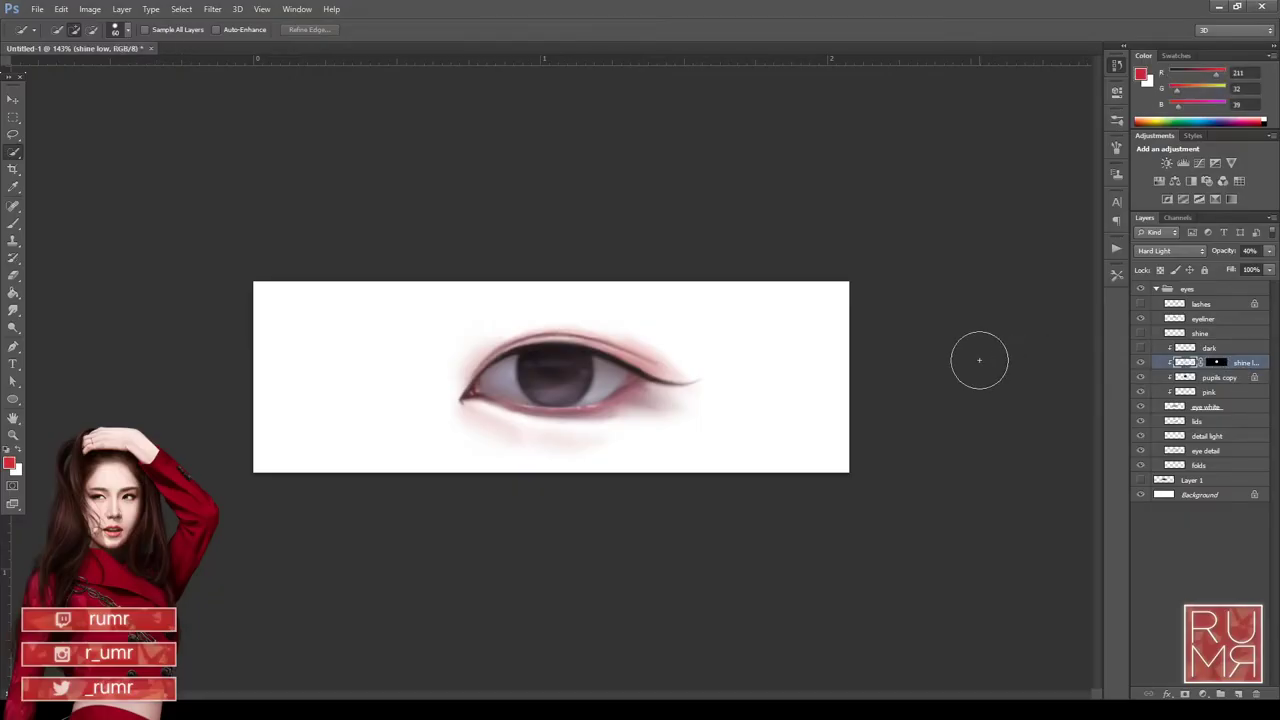
# Step: Paint red across the iris on the masked shine low layer and step through the layers clipped around it
pyautogui.press('b')
pyautogui.moveTo(487, 389)
pyautogui.mouseDown()
pyautogui.moveTo(573, 373)
pyautogui.moveTo(503, 395)
pyautogui.moveTo(558, 405)
pyautogui.moveTo(496, 380)
pyautogui.moveTo(540, 357)
pyautogui.mouseUp()
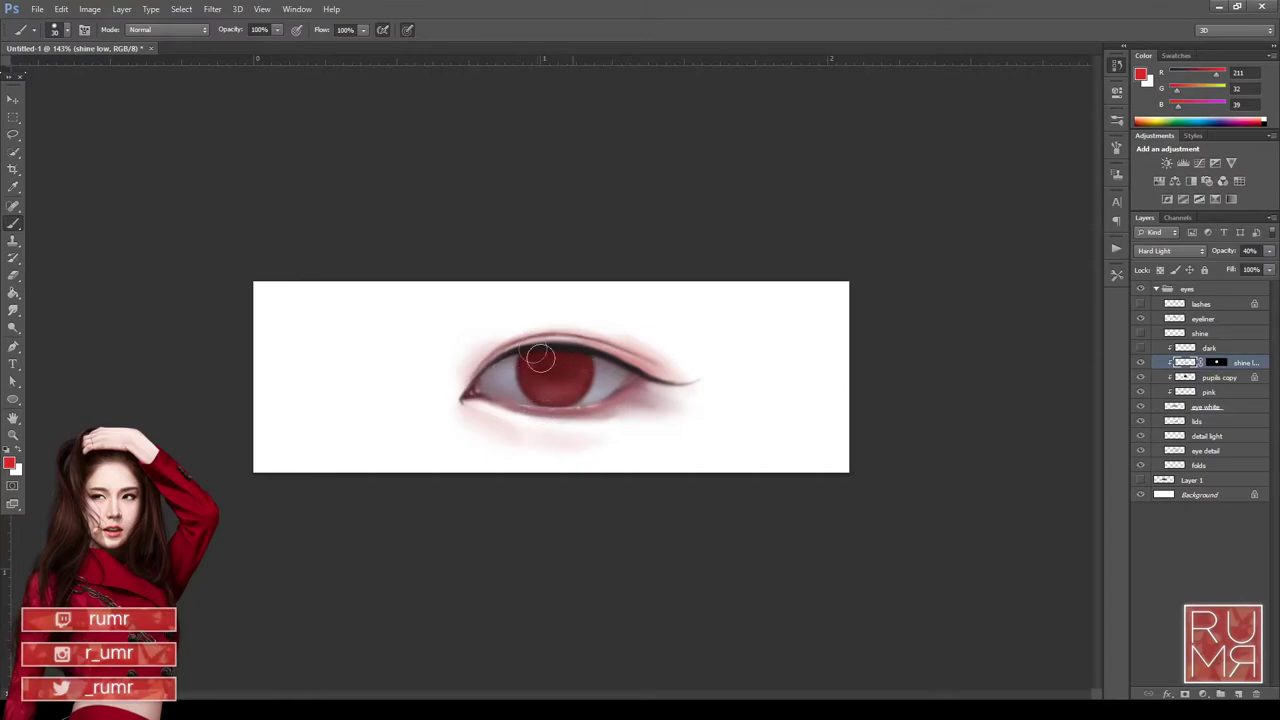
pyautogui.hotkey('alt', '[')
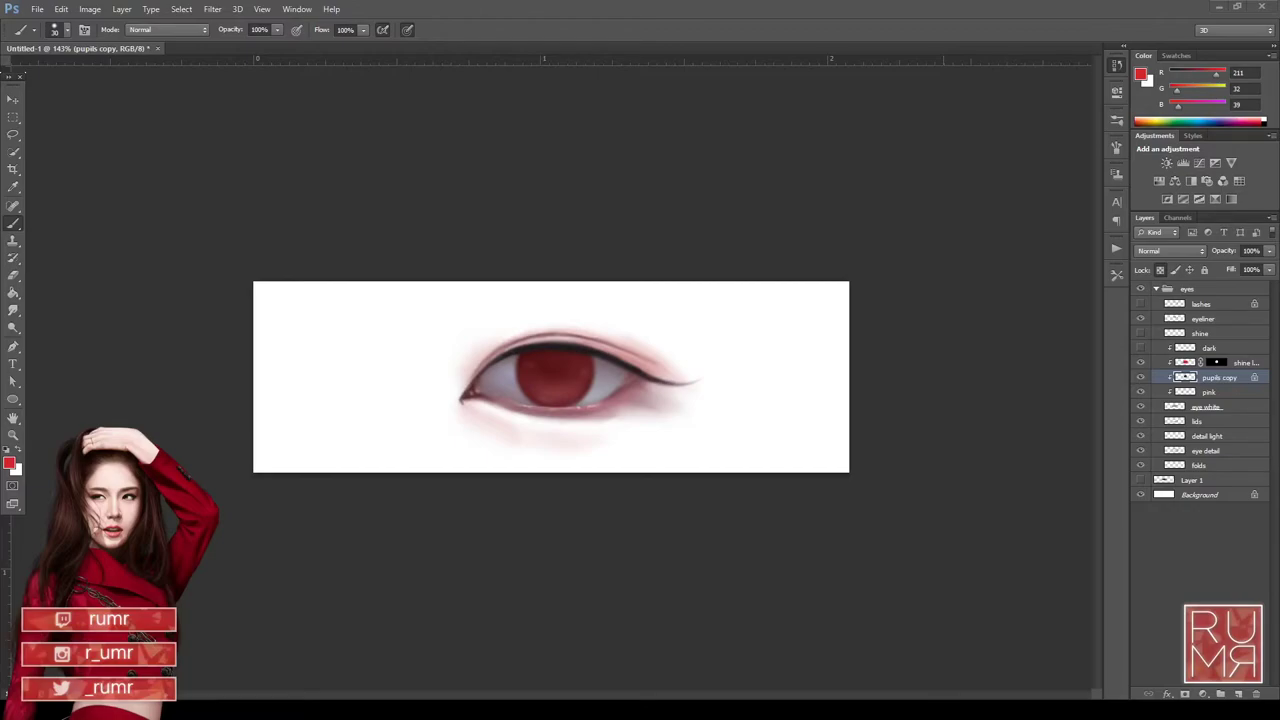
pyautogui.click(1213, 394)
pyautogui.click(1220, 379)
pyautogui.click(1243, 364)
pyautogui.click(1238, 349)
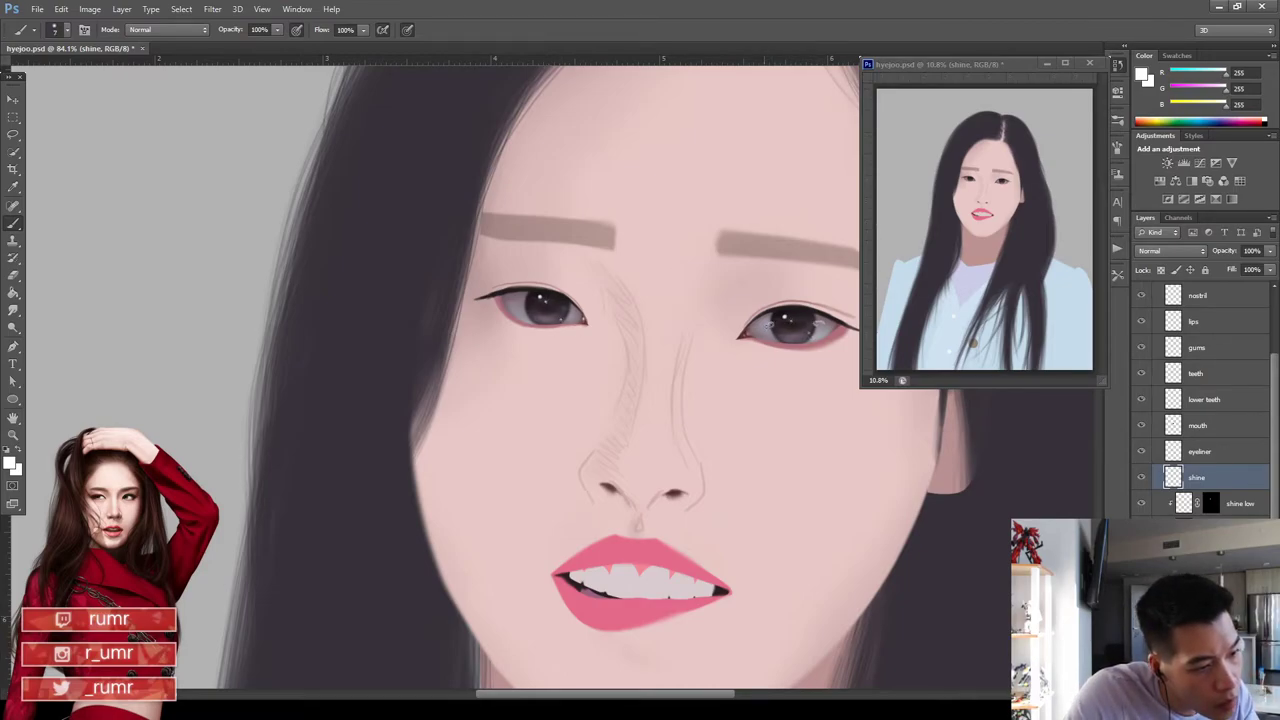
# Step: Refine the portrait's white eye highlights on the shine layer with the Brush and a 26% opacity Eraser, and save the file
pyautogui.press('e')
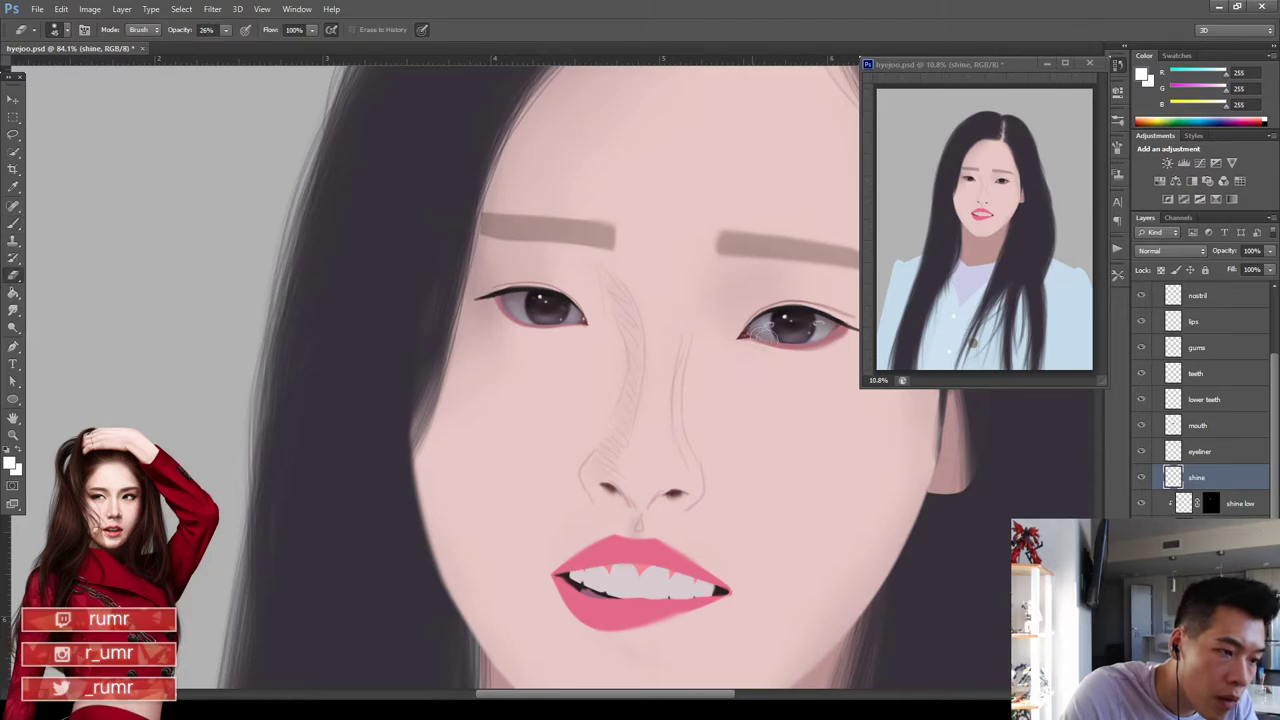
pyautogui.press('b')
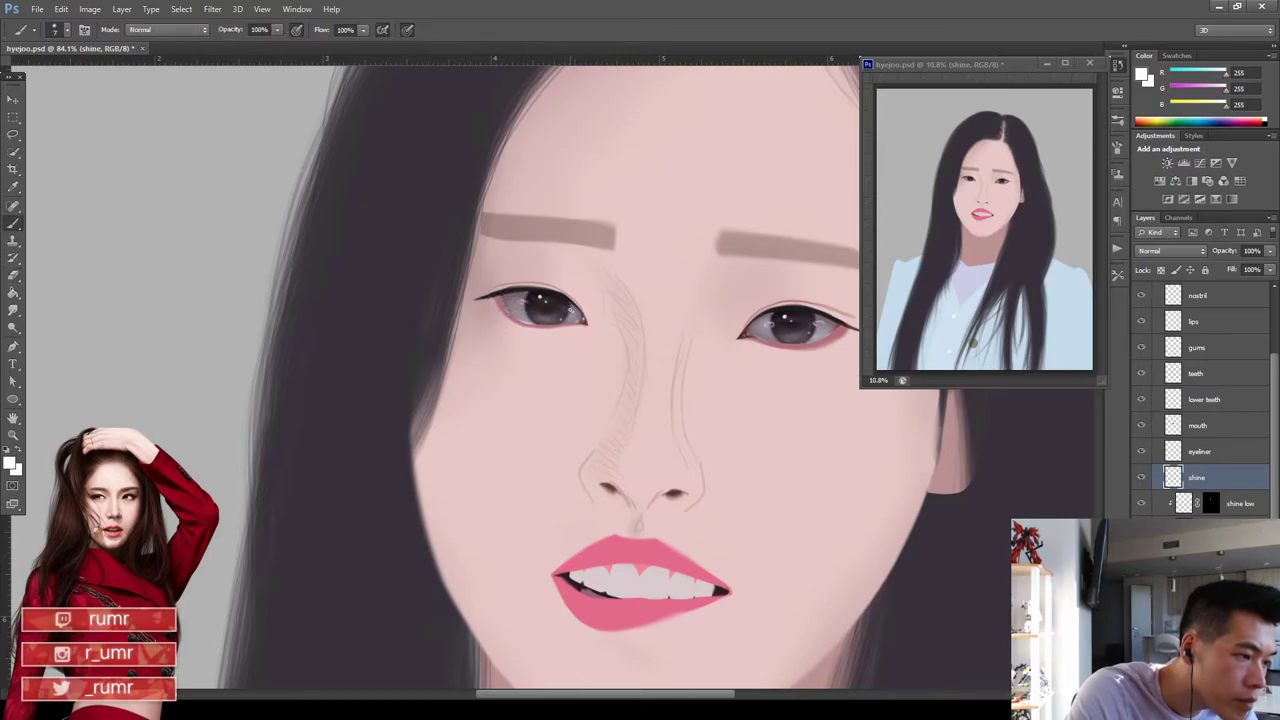
pyautogui.press('e')
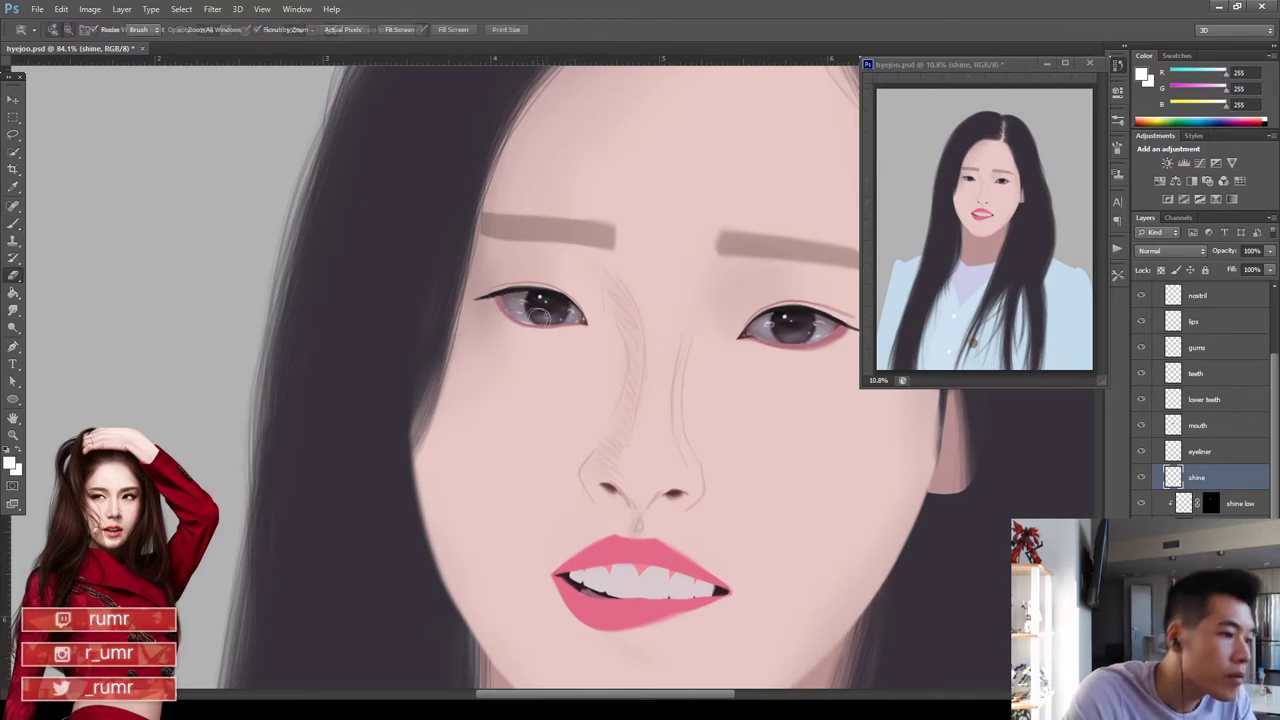
pyautogui.press('b')
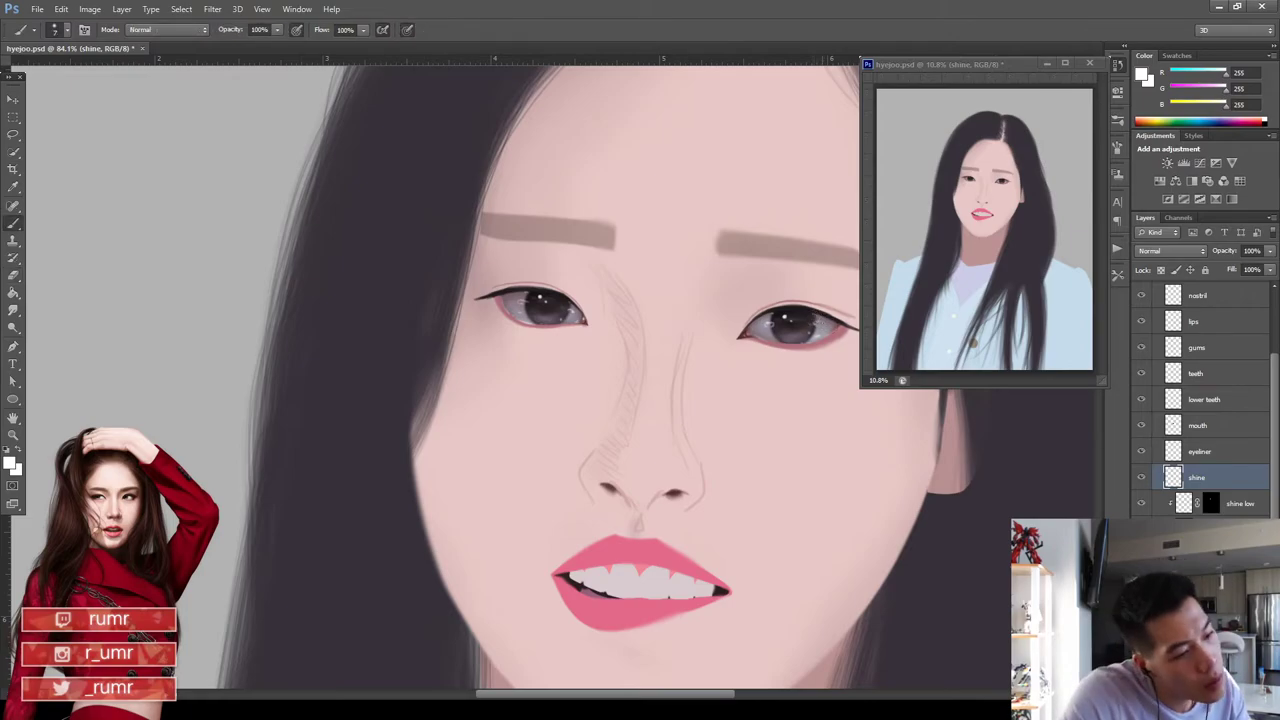
pyautogui.press('z')
pyautogui.keyDown('alt'); pyautogui.click(728, 258); pyautogui.keyUp('alt')
pyautogui.hotkey('ctrl', 's')
pyautogui.keyDown('alt'); pyautogui.click(730, 258); pyautogui.keyUp('alt')
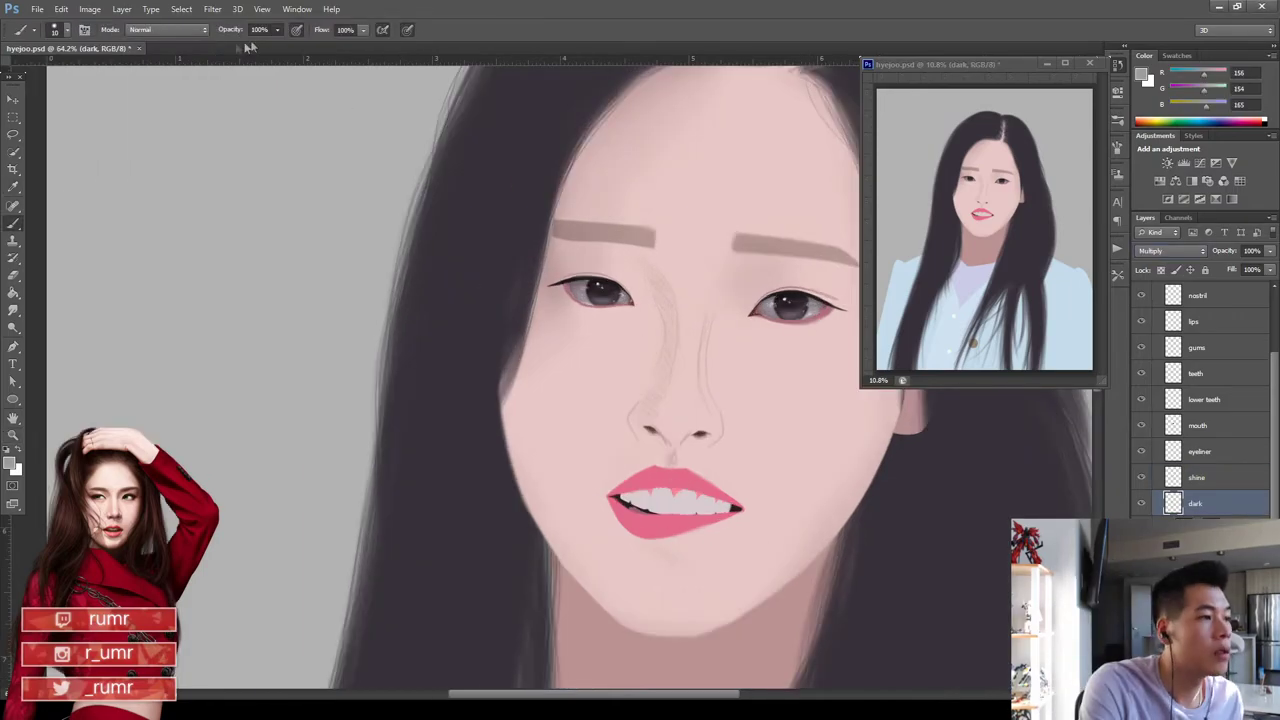
# Step: Shade both eyes in grey at 33% brush opacity on the Multiply dark layer and clip it to the layer below
pyautogui.press('3')
pyautogui.press('3')
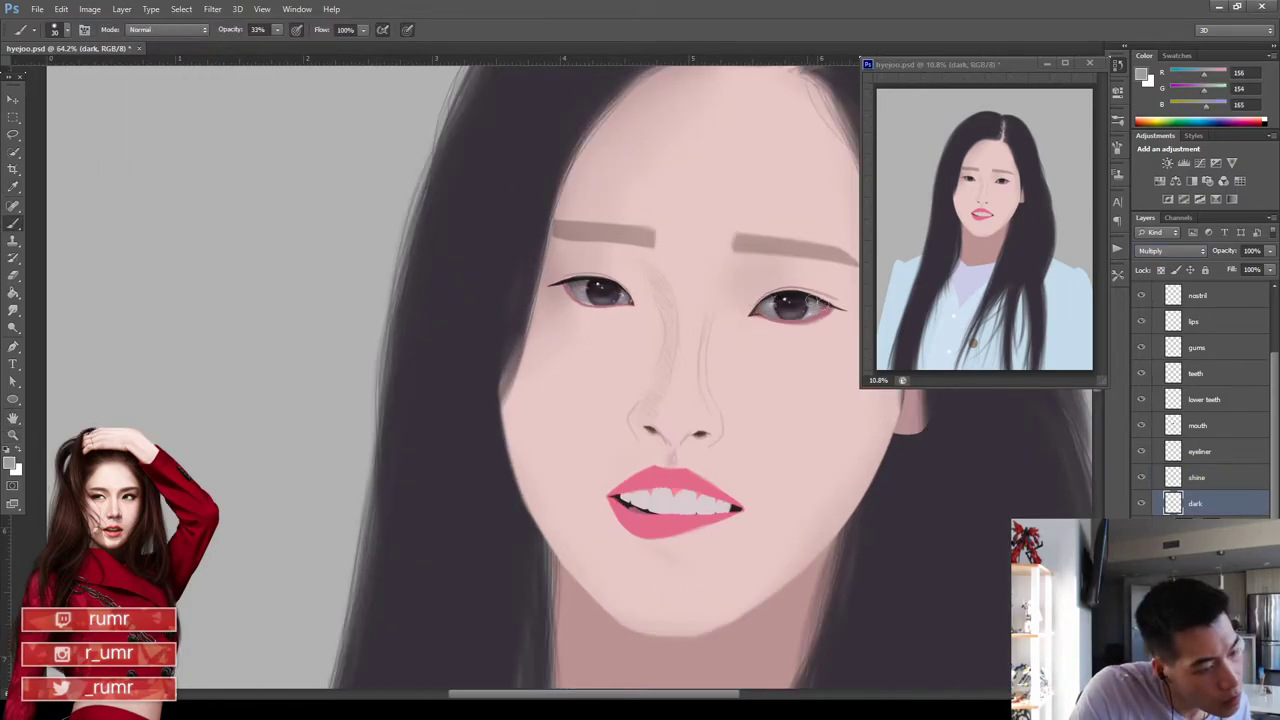
pyautogui.hotkey('ctrl', 'alt', 'g')
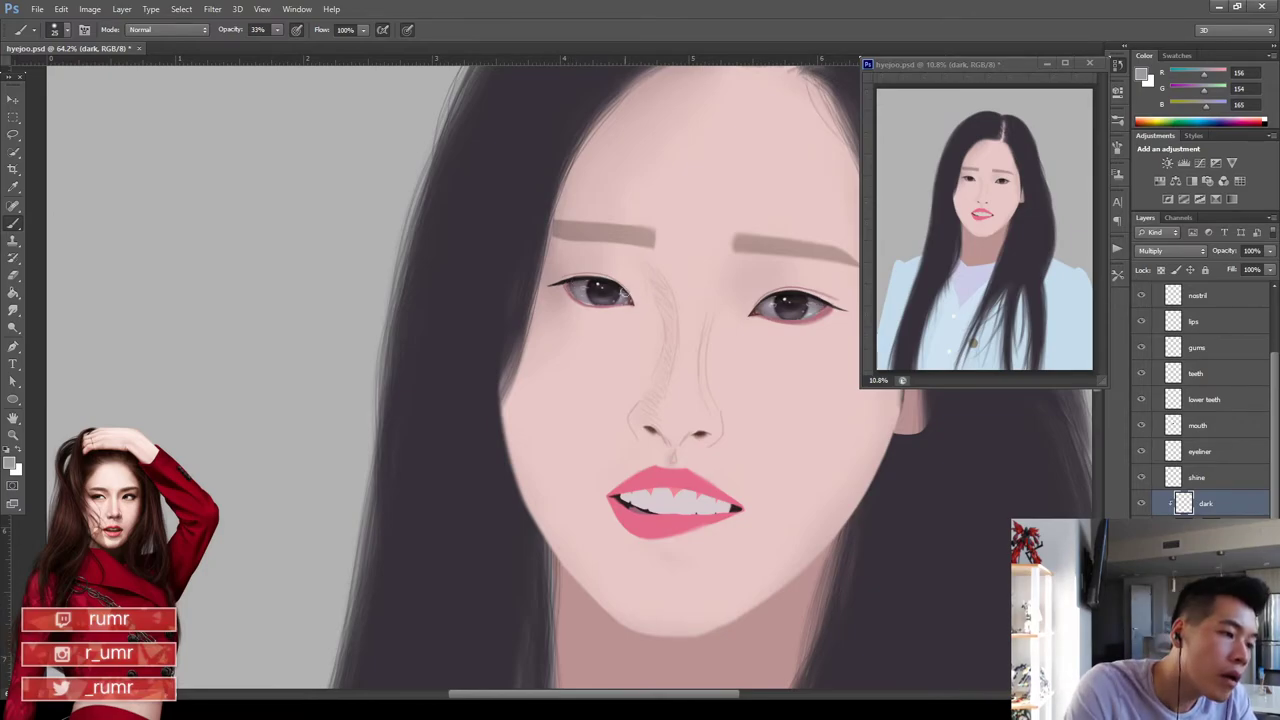
# Step: Compare the eyes with the dark layer hidden and shown to check the shading
pyautogui.press('z')
pyautogui.moveTo(577, 278); pyautogui.dragTo(558, 278)
pyautogui.click(1145, 505)
pyautogui.click(1145, 505)
pyautogui.press('b')
pyautogui.moveTo(715, 280)
pyautogui.mouseDown()
pyautogui.moveTo(752, 280)
pyautogui.moveTo(696, 272)
pyautogui.mouseUp()
pyautogui.press('z')
# Step: Soften the pink lower lids on the lids layer with the Eraser and Smudge tools
pyautogui.scroll(-2, 1222, 508)
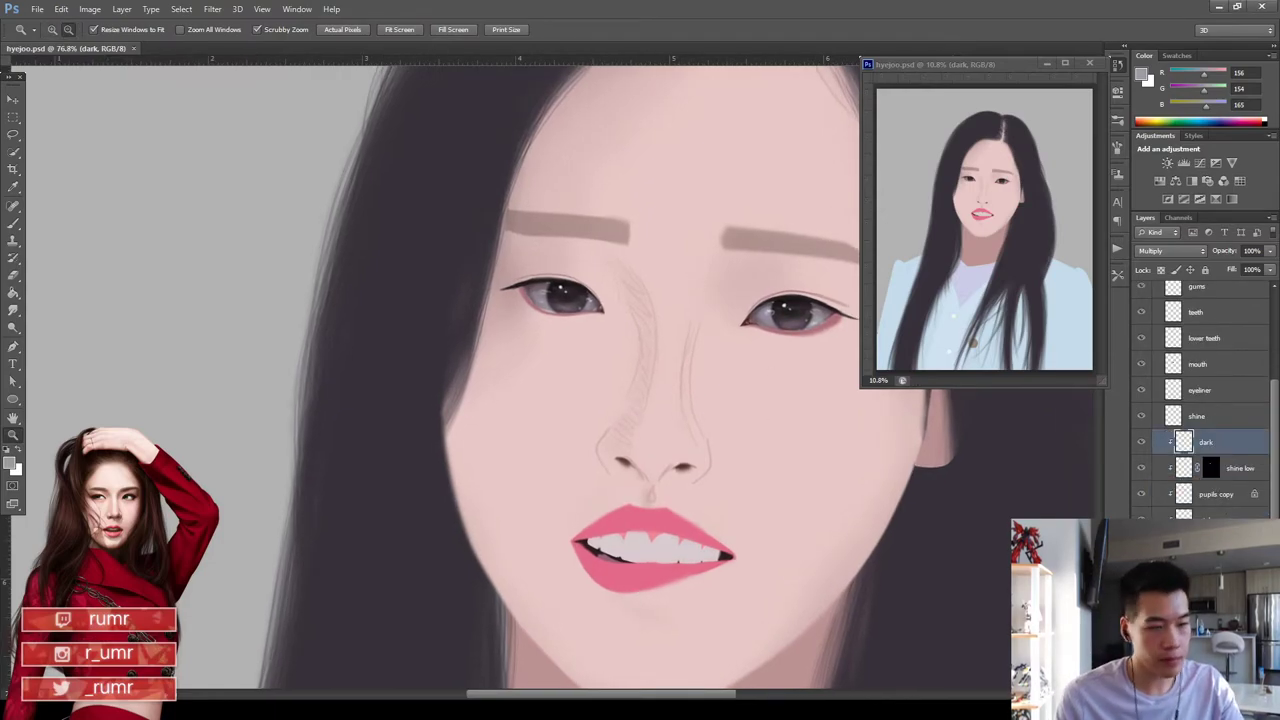
pyautogui.click(1205, 572)
pyautogui.press('e')
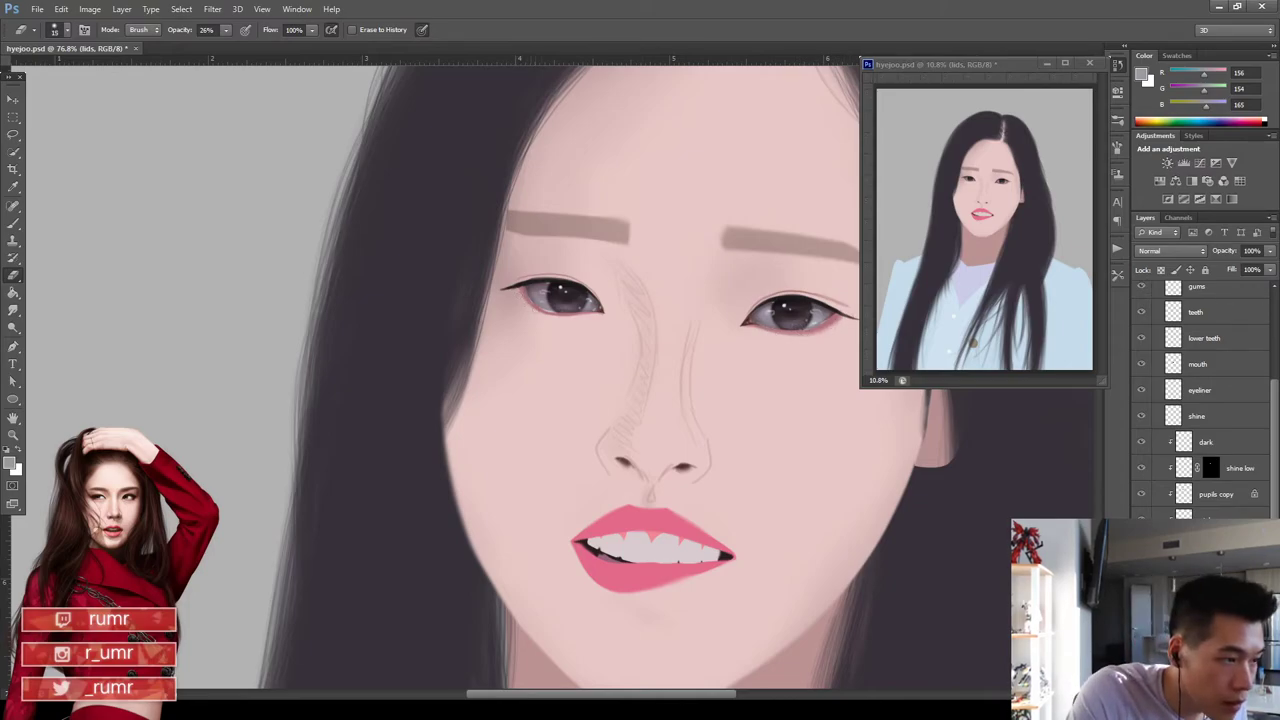
pyautogui.press('r')
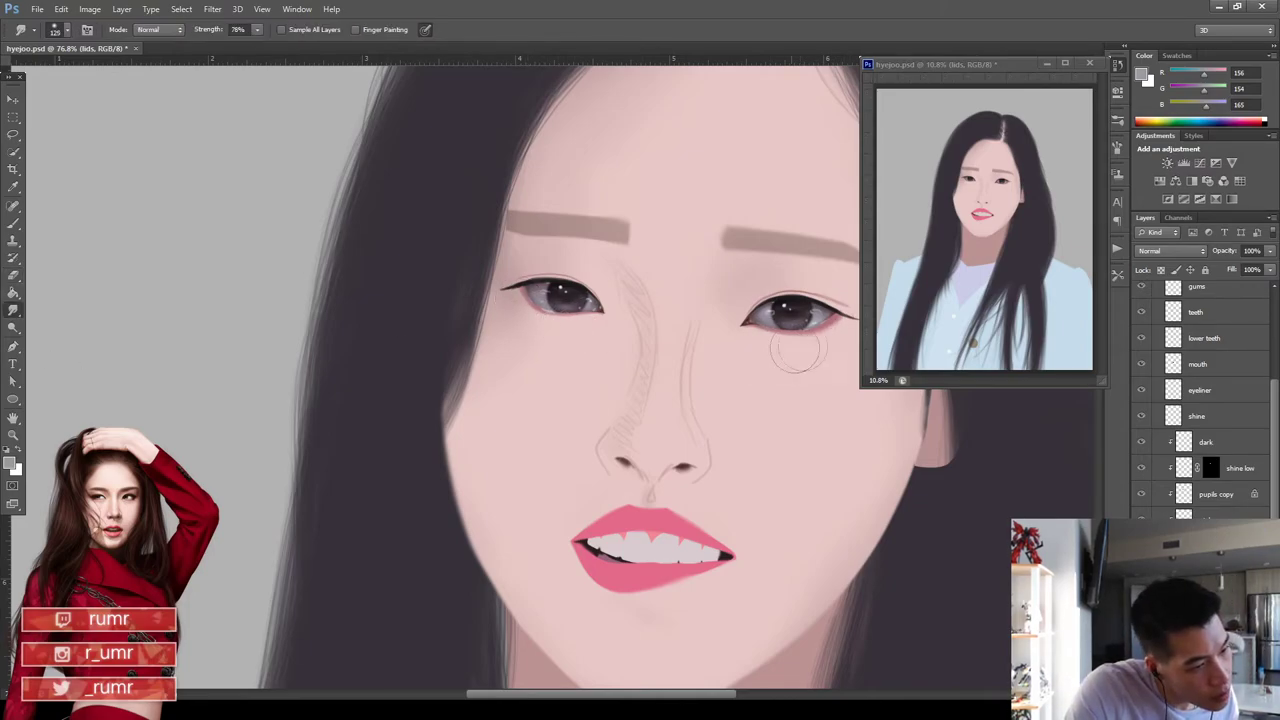
# Step: Lock the lids layer's transparency and darken the lids with the sampled RGB 42, 27, 30 at 73% and 44% brush opacity
pyautogui.press('/')
pyautogui.press('b')
pyautogui.keyDown('alt'); pyautogui.click(521, 287); pyautogui.keyUp('alt')
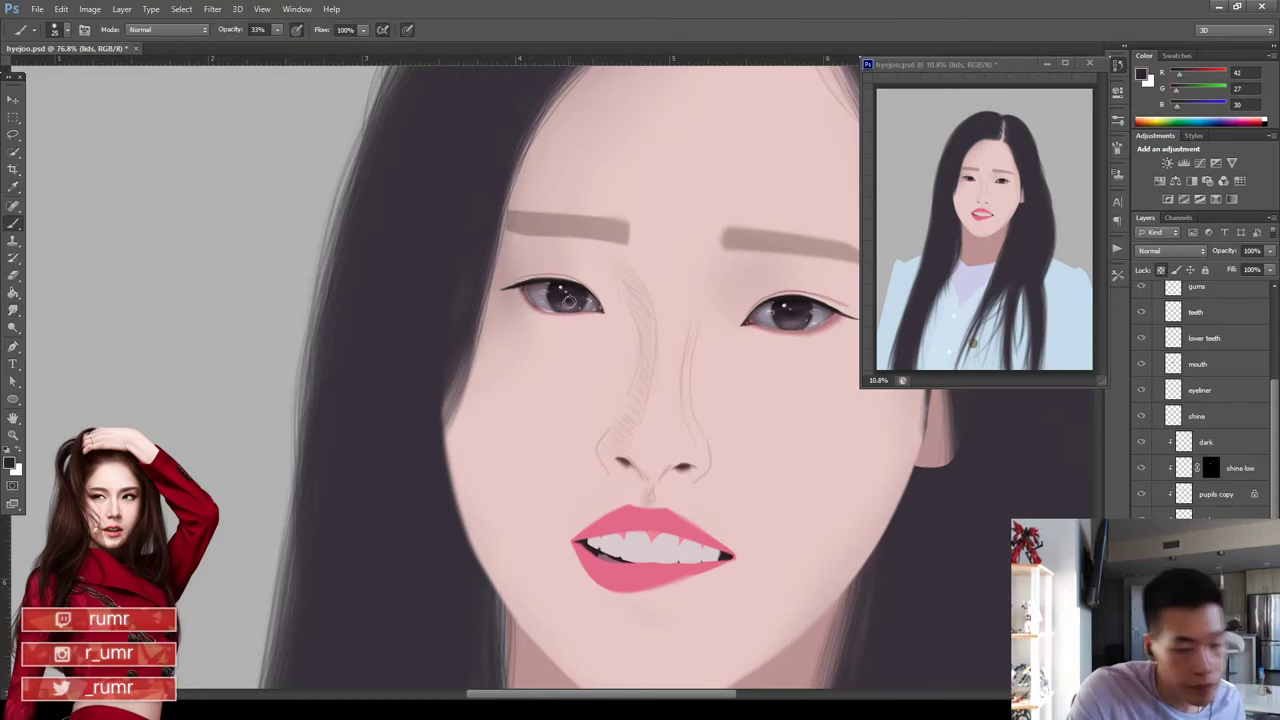
pyautogui.press('7')
pyautogui.press('3')
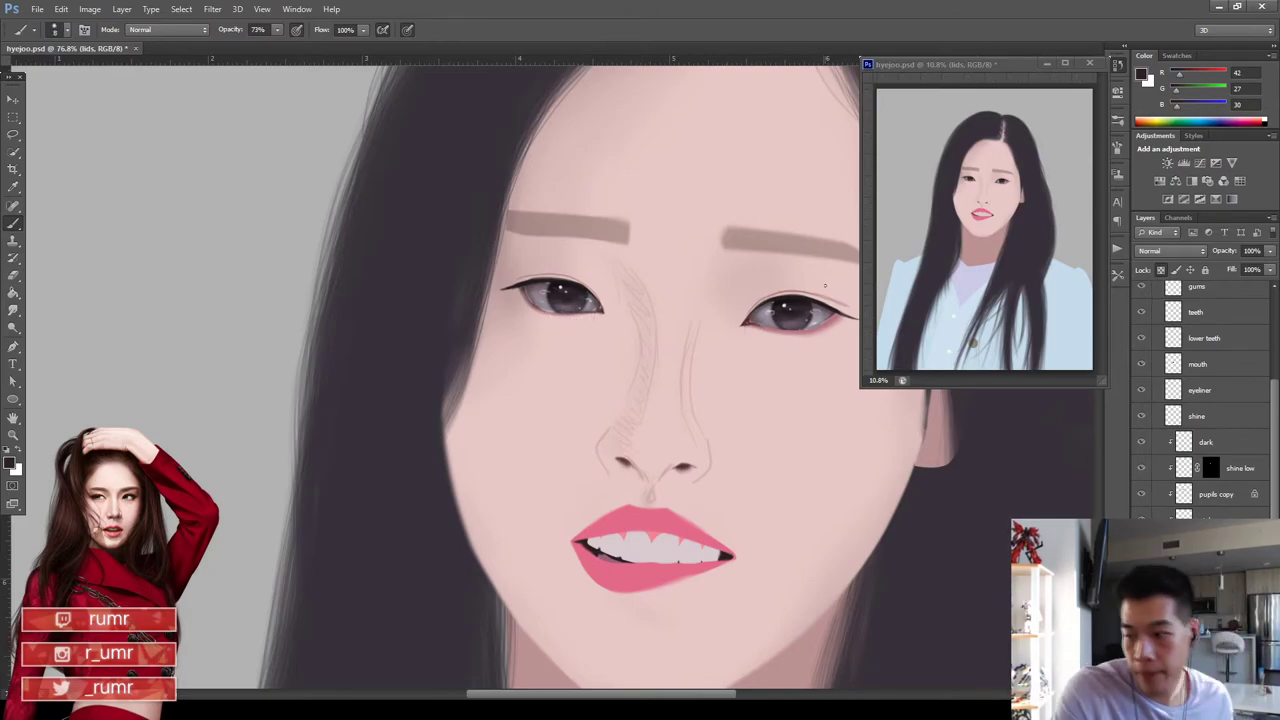
pyautogui.press('4')
pyautogui.press('4')
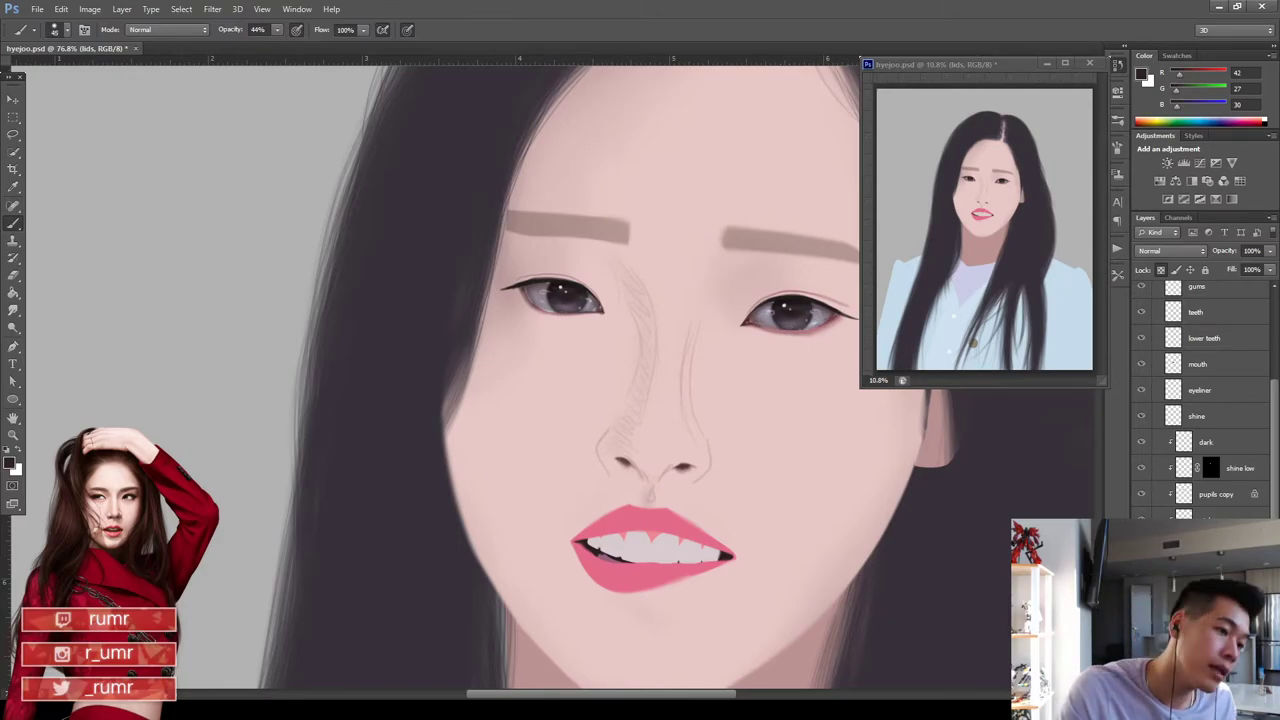
# Step: Paint reddish shading with RGB 126, 62, 77 around both eyes on the eye detail layer and blend it with the Smudge tool
pyautogui.press('z')
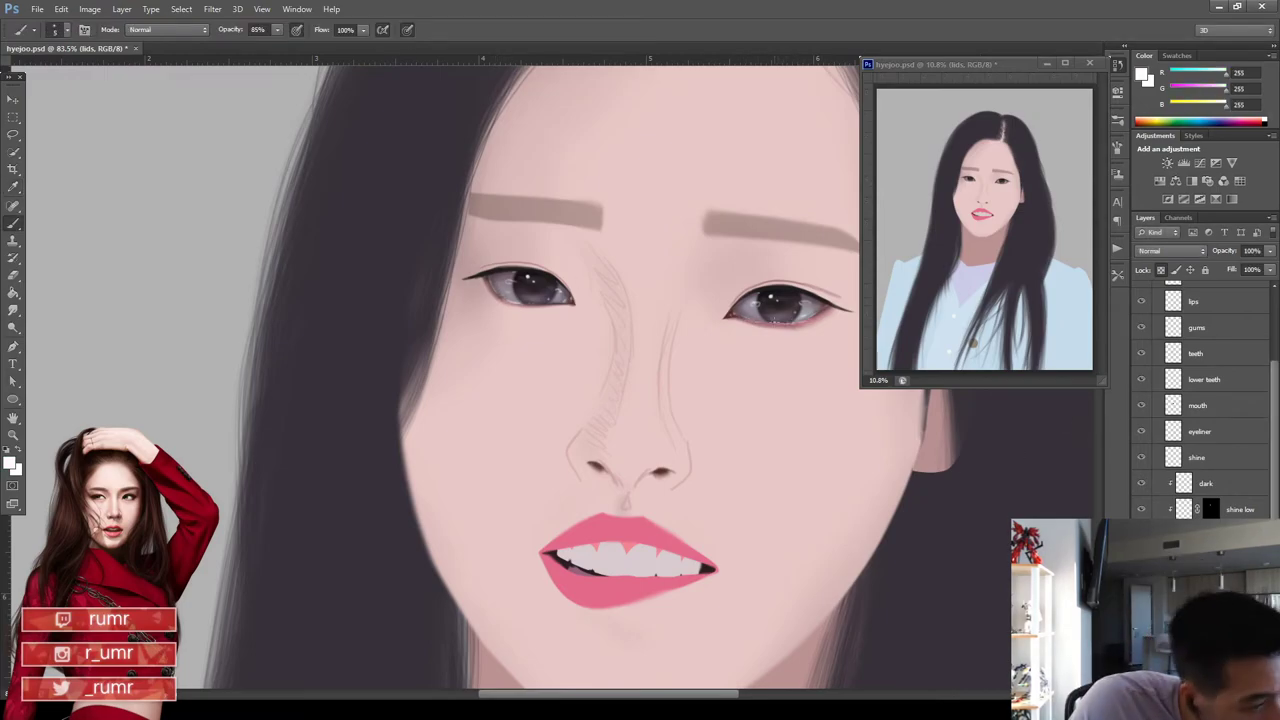
pyautogui.click(13, 310)
pyautogui.keyDown('alt'); pyautogui.click(510, 298); pyautogui.keyUp('alt')
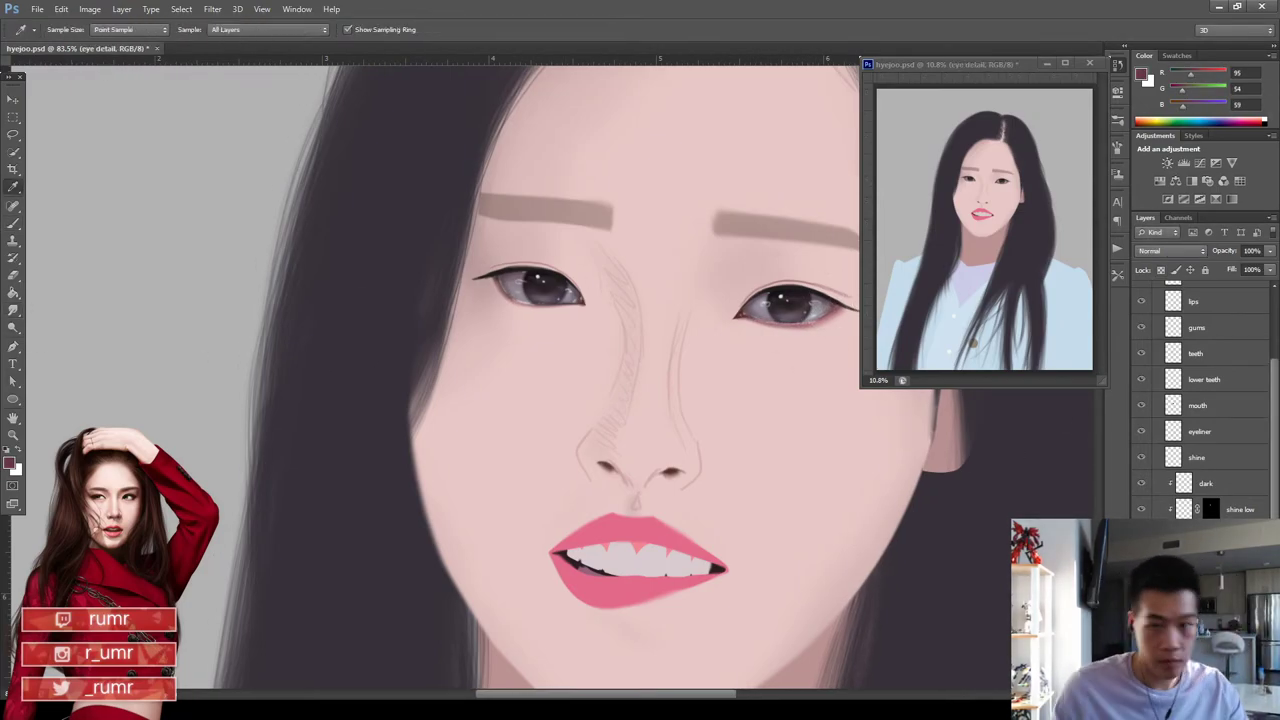
pyautogui.moveTo(494, 290)
pyautogui.mouseDown()
pyautogui.moveTo(548, 307)
pyautogui.moveTo(568, 302)
pyautogui.moveTo(527, 274)
pyautogui.moveTo(572, 283)
pyautogui.mouseUp()
pyautogui.press(']')
pyautogui.moveTo(748, 303)
pyautogui.mouseDown()
pyautogui.moveTo(842, 300)
pyautogui.moveTo(756, 318)
pyautogui.moveTo(852, 308)
pyautogui.mouseUp()
pyautogui.press(']')
pyautogui.moveTo(484, 288); pyautogui.dragTo(540, 309)
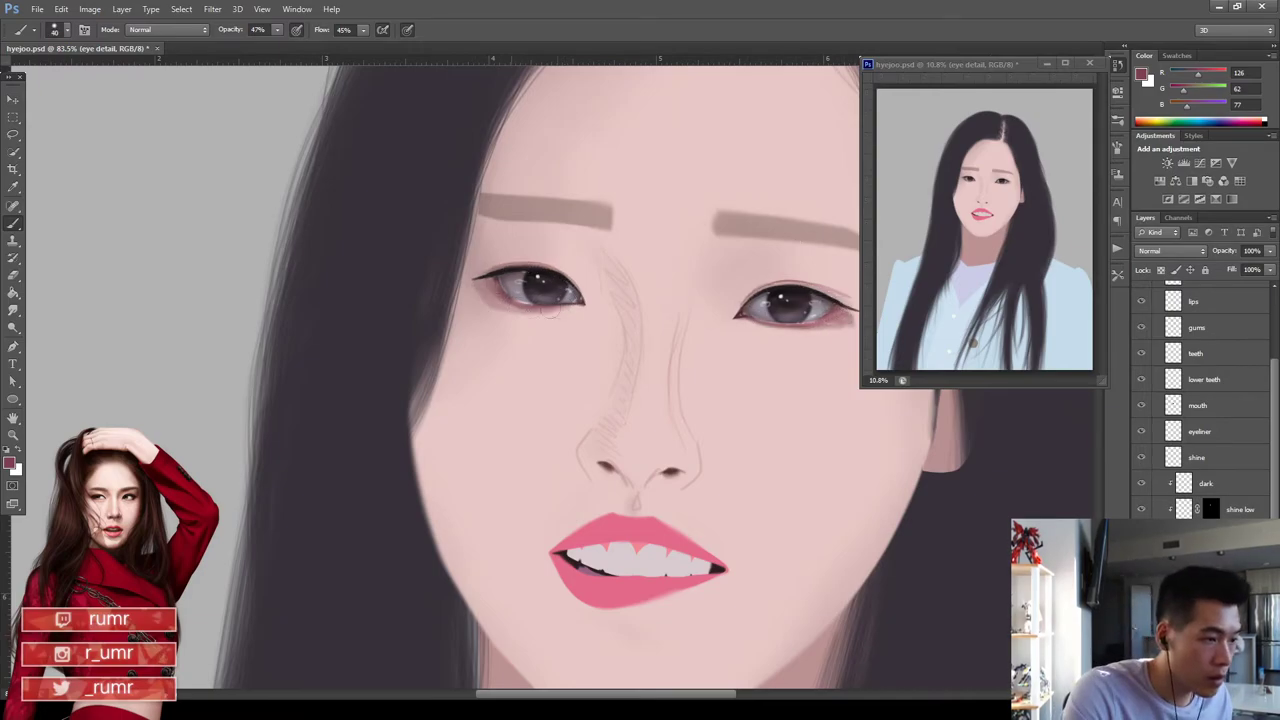
pyautogui.press('r')
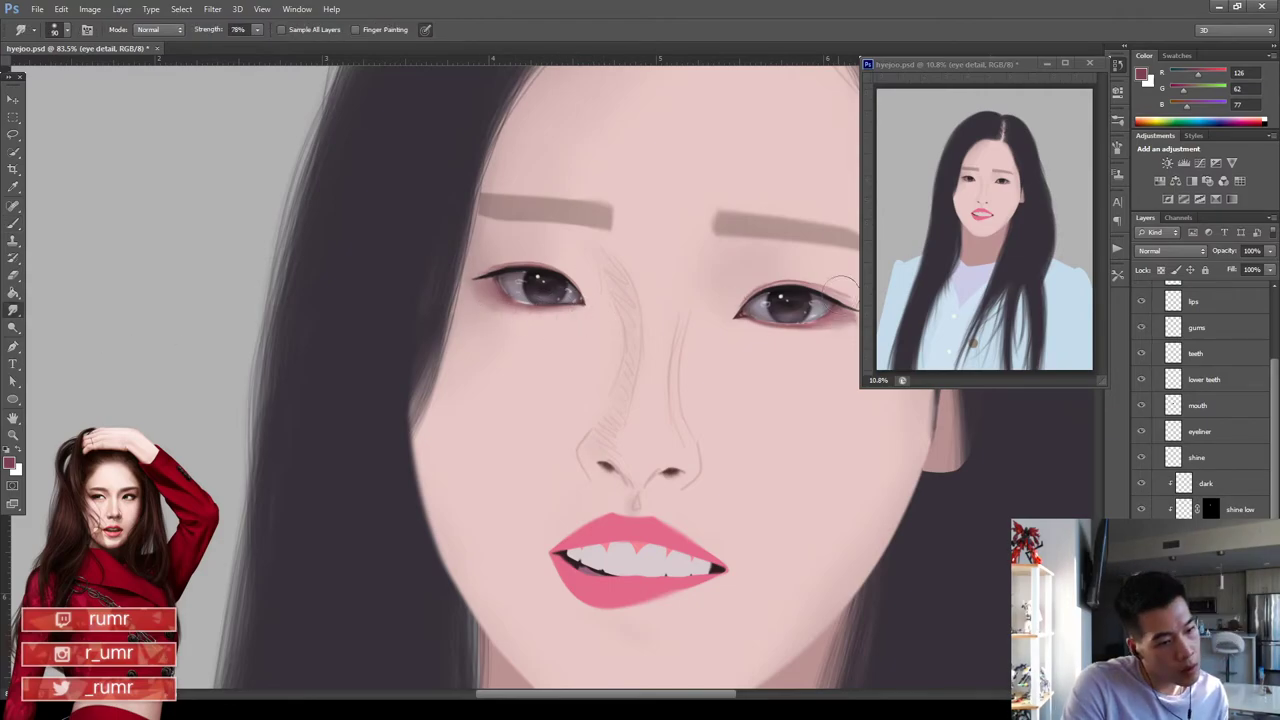
pyautogui.moveTo(800, 265); pyautogui.dragTo(852, 230)
# Step: Sample the hair colour and paint extra strands along the hairline beside the face on the hair layer
pyautogui.keyDown('ctrl'); pyautogui.click(520, 186); pyautogui.keyUp('ctrl')
pyautogui.press('b')
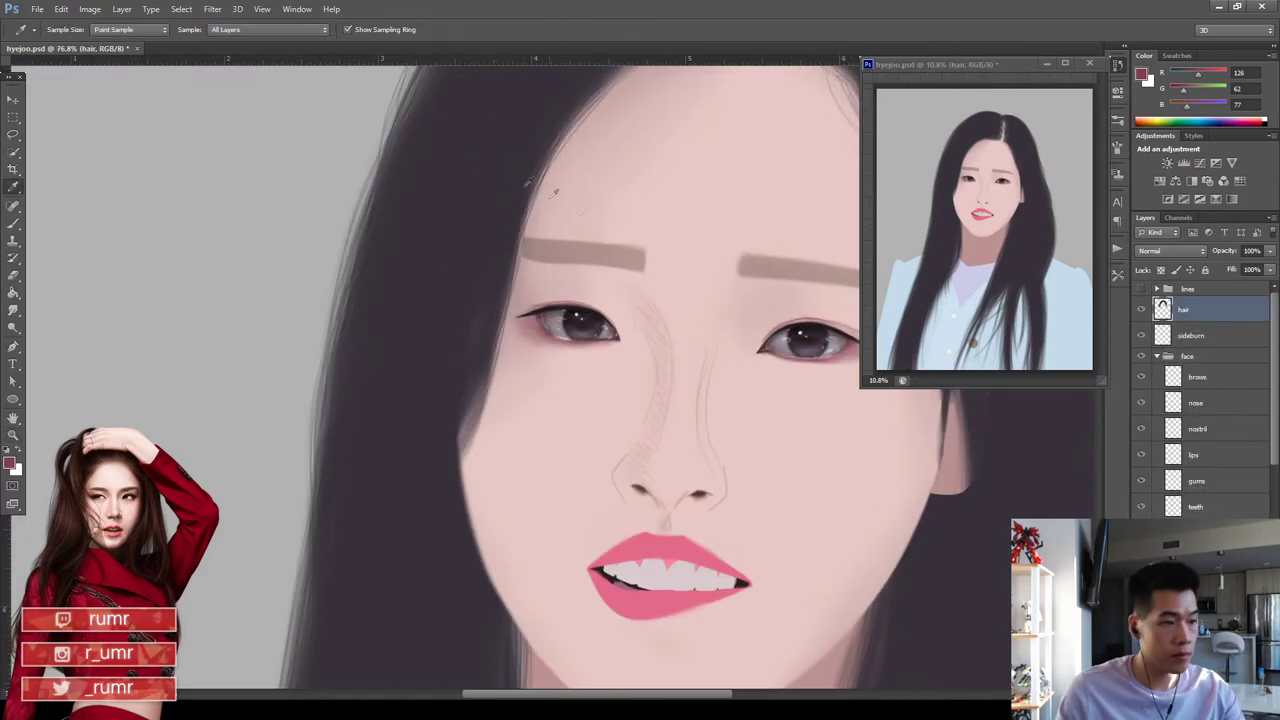
pyautogui.keyDown('alt'); pyautogui.click(530, 183); pyautogui.keyUp('alt')
# Step: Darken the upper lid of the eye beside the hair with the sampled RGB 29, 23, 27 on the eye detail layer and save the file
pyautogui.keyDown('ctrl'); pyautogui.click(533, 318); pyautogui.keyUp('ctrl')
pyautogui.keyDown('alt'); pyautogui.click(533, 318); pyautogui.keyUp('alt')
pyautogui.keyDown('alt'); pyautogui.click(573, 293); pyautogui.keyUp('alt')
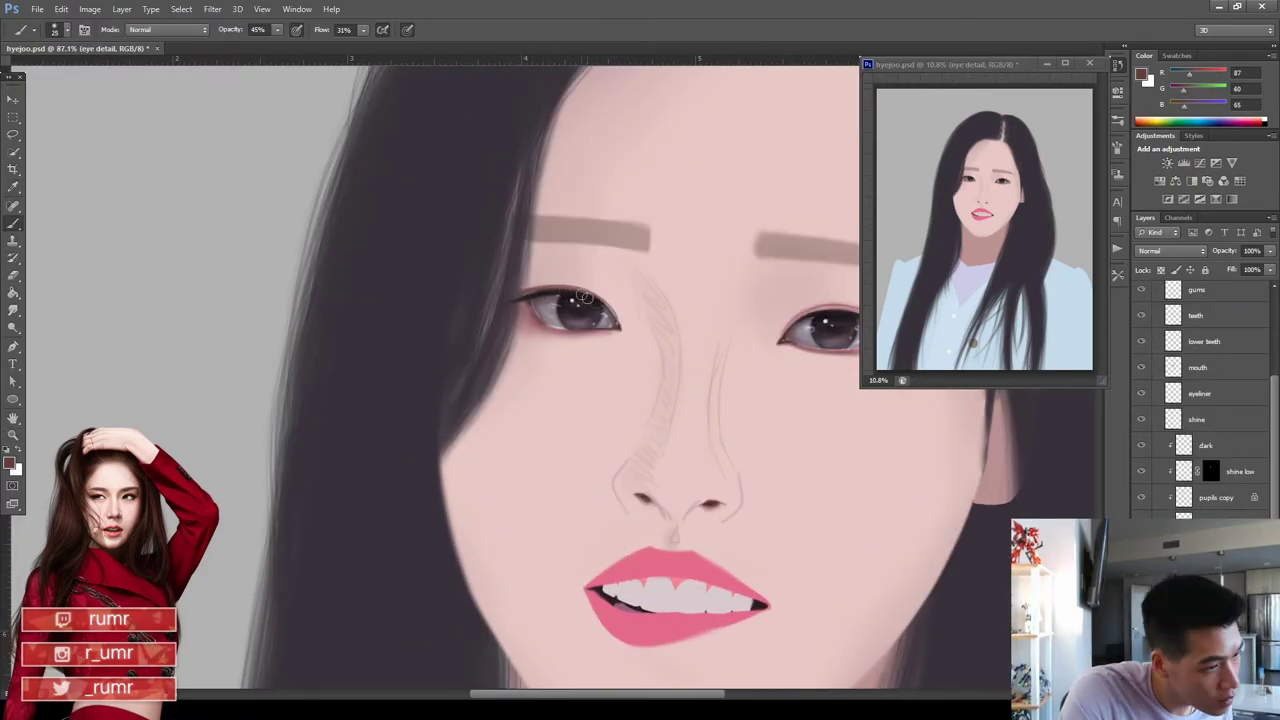
pyautogui.press('[')
pyautogui.press('[')
pyautogui.keyDown('alt'); pyautogui.click(580, 295); pyautogui.keyUp('alt')
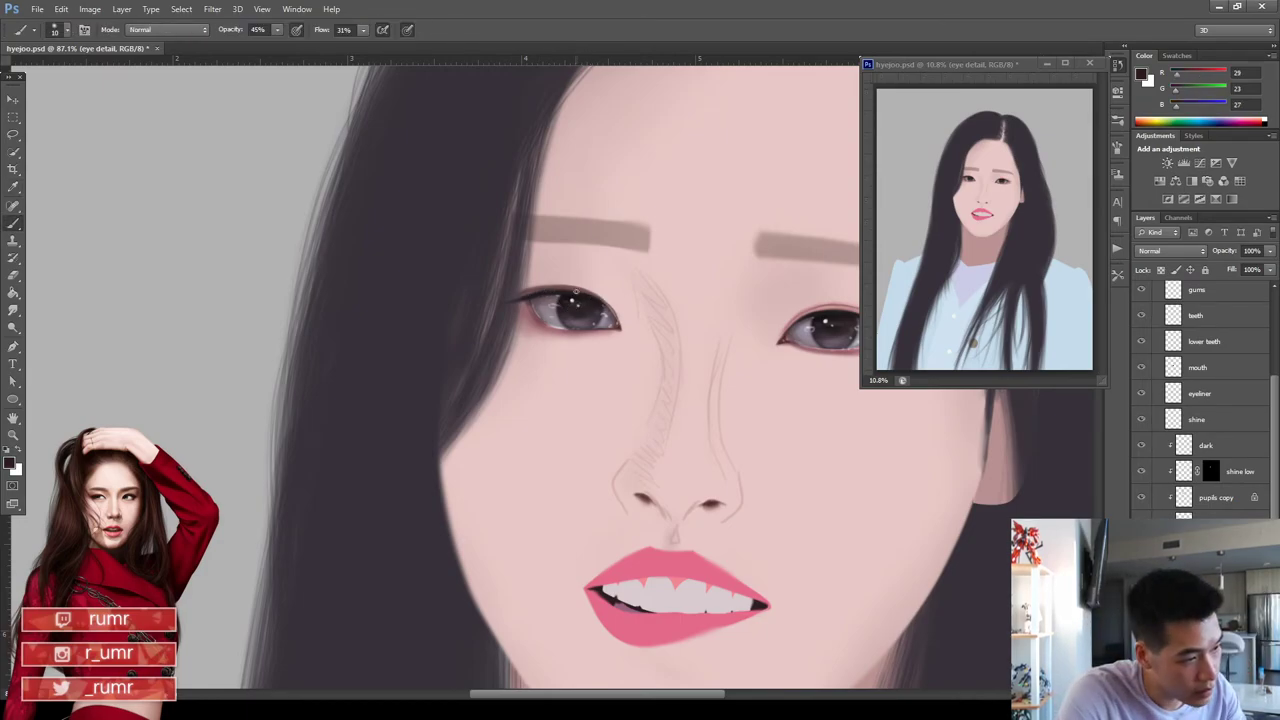
pyautogui.hotkey('ctrl', 's')
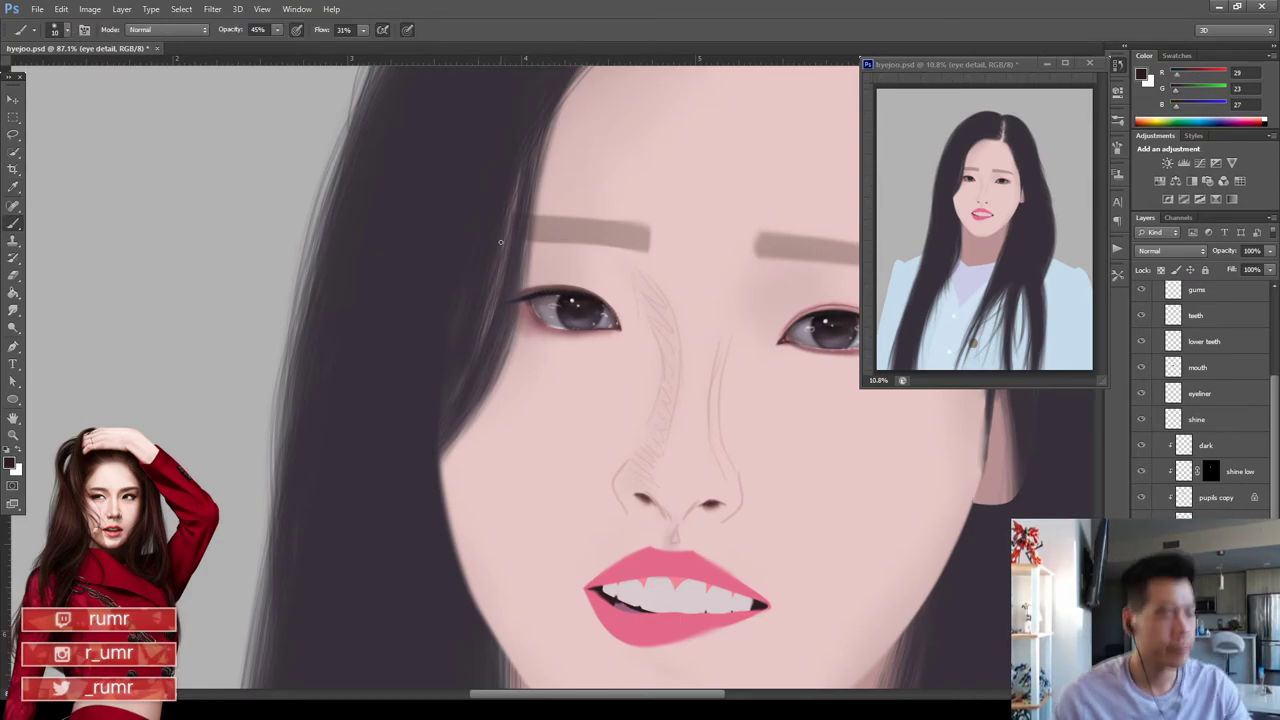
# Step: Paint and smudge reddish shading at the outer corner of the eye beside the hair, sampling RGB 138, 71, 89
pyautogui.press('l')
pyautogui.press('r')
pyautogui.press('b')
pyautogui.moveTo(549, 313); pyautogui.dragTo(534, 336)
pyautogui.press('r')
pyautogui.press('b')
pyautogui.keyDown('alt'); pyautogui.click(562, 335); pyautogui.keyUp('alt')
# Step: Extend the outer-corner shading with the sampled RGB 160, 102, 115 and blend it with the Smudge tool at 56% strength
pyautogui.moveTo(1275, 452); pyautogui.dragTo(1276, 440)
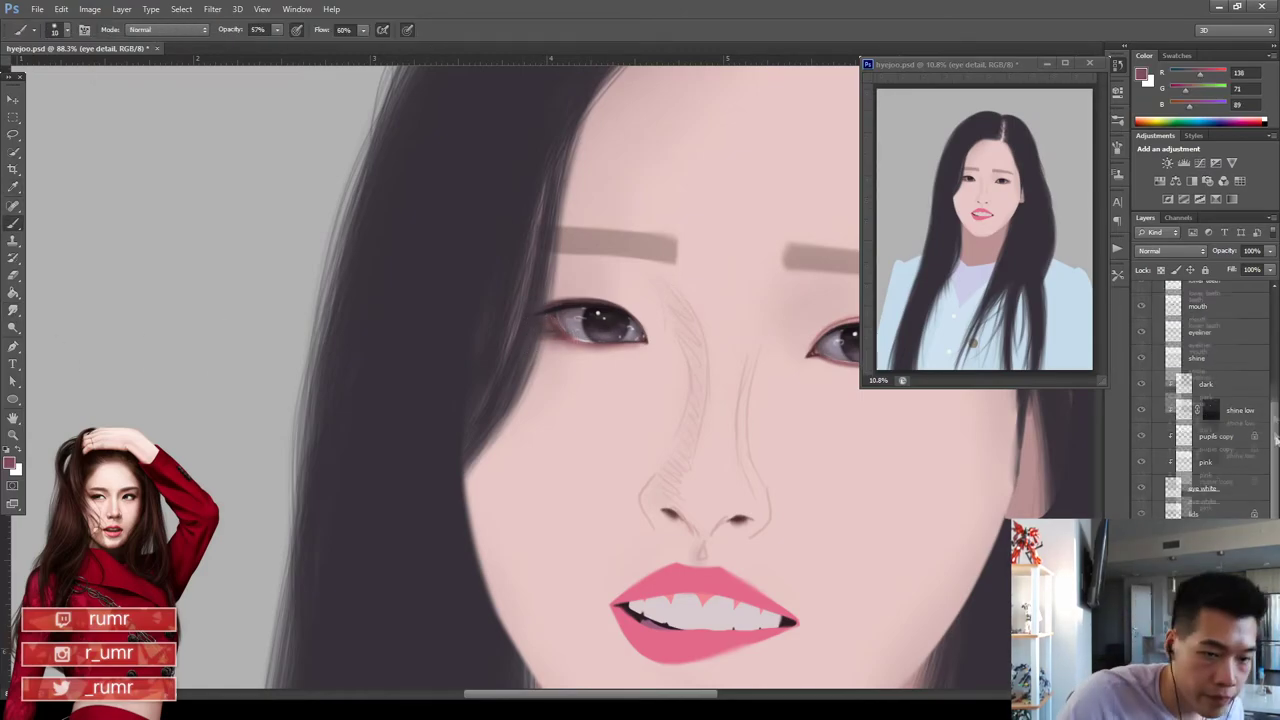
pyautogui.scroll(5, 1276, 430)
pyautogui.press('i')
pyautogui.keyDown('alt'); pyautogui.click(557, 312); pyautogui.keyUp('alt')
pyautogui.moveTo(590, 342); pyautogui.dragTo(514, 319)
pyautogui.keyDown('alt'); pyautogui.click(486, 307); pyautogui.keyUp('alt')
pyautogui.press('r')
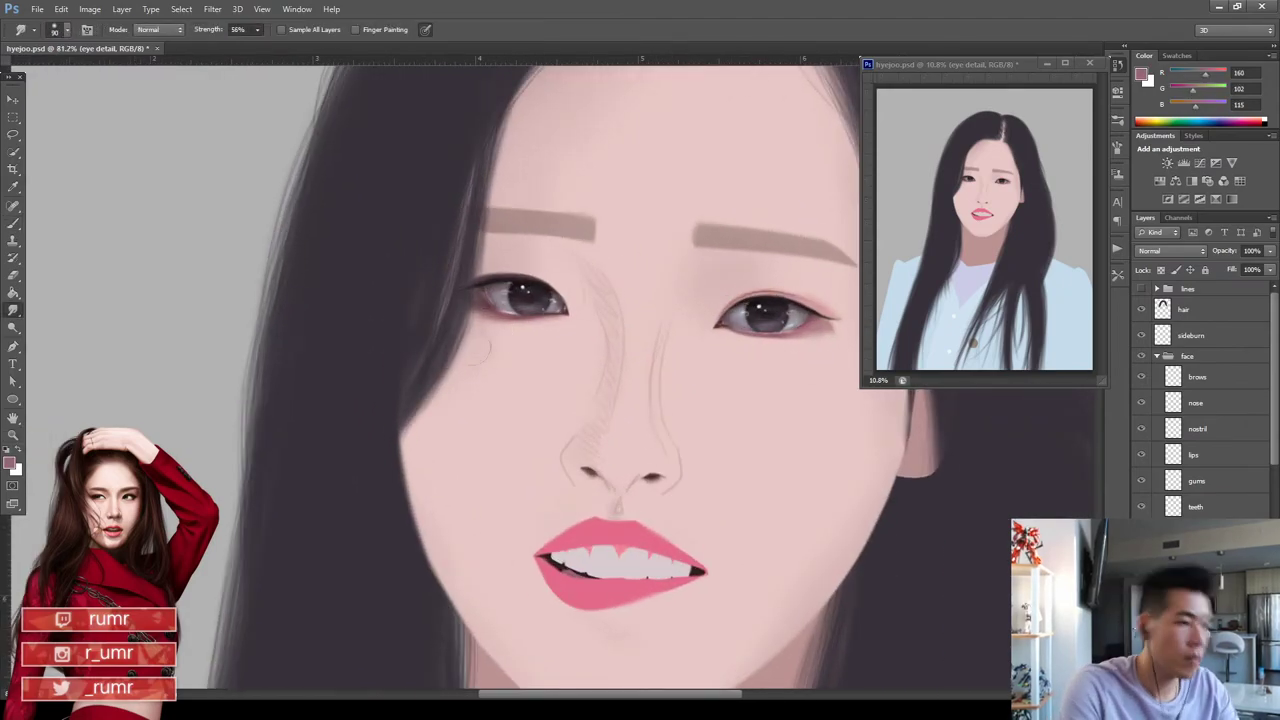
# Step: Deepen the inner eye corners with the sampled RGB 89, 39, 48 at 58% brush opacity and 71% flow
pyautogui.click(1141, 289)
pyautogui.click(1141, 289)
pyautogui.scroll(-3, 1200, 400)
pyautogui.press('b')
pyautogui.keyDown('alt'); pyautogui.click(727, 316); pyautogui.keyUp('alt')
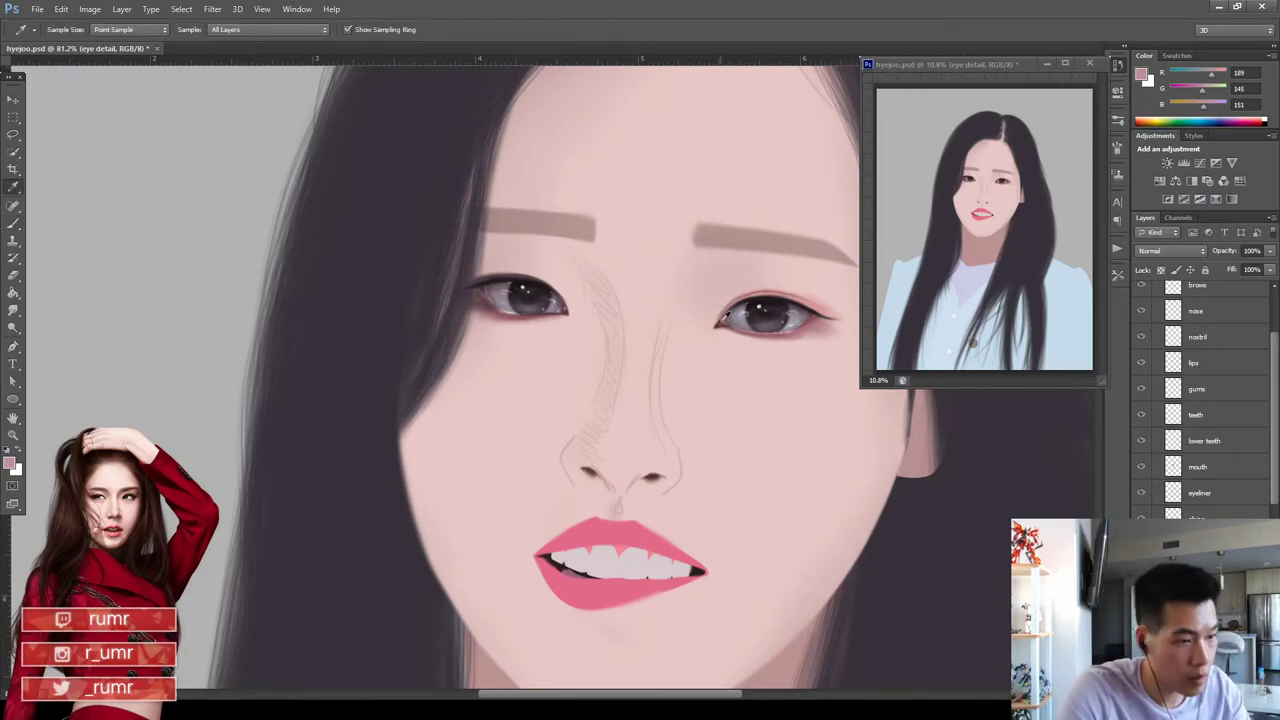
pyautogui.click(718, 322)
pyautogui.press('b')
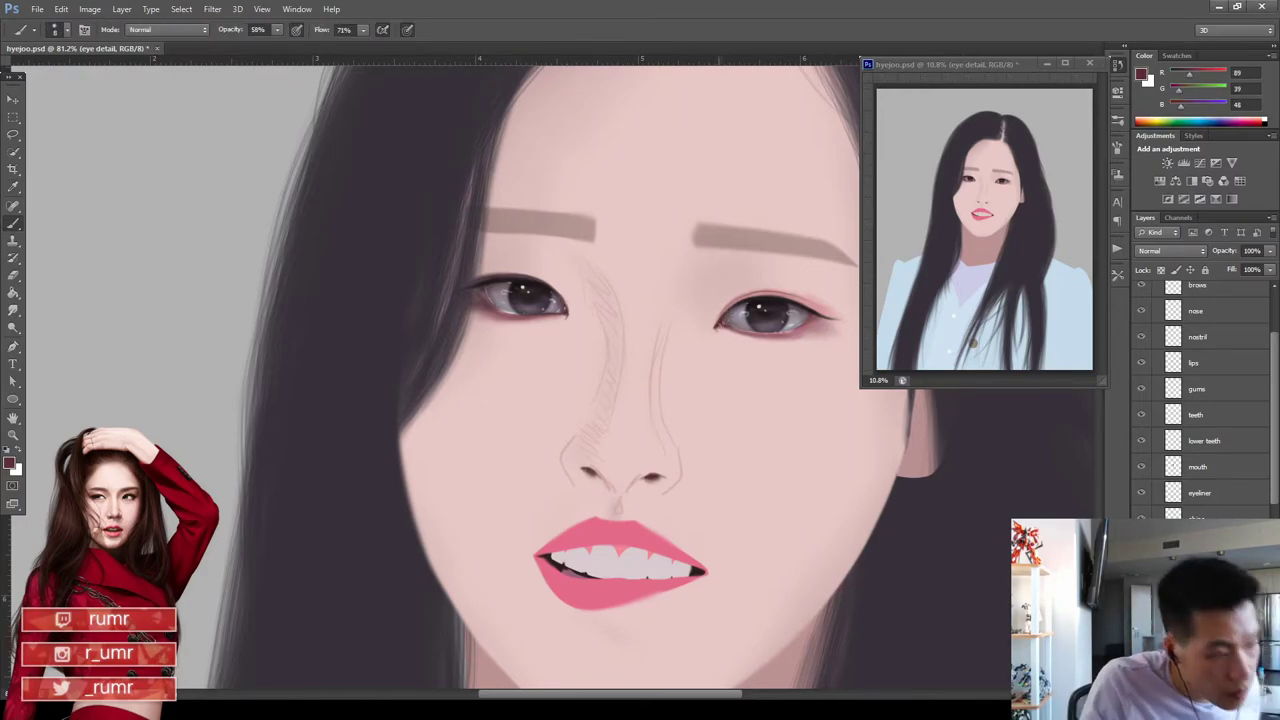
# Step: Redden the upper lid of the fully visible eye with RGB 194, 93, 95 at 27% brush opacity and smudge the strokes smooth
pyautogui.moveTo(752, 293); pyautogui.dragTo(815, 303)
pyautogui.keyDown('alt'); pyautogui.click(806, 303); pyautogui.keyUp('alt')
pyautogui.keyDown('alt'); pyautogui.click(808, 305); pyautogui.keyUp('alt')
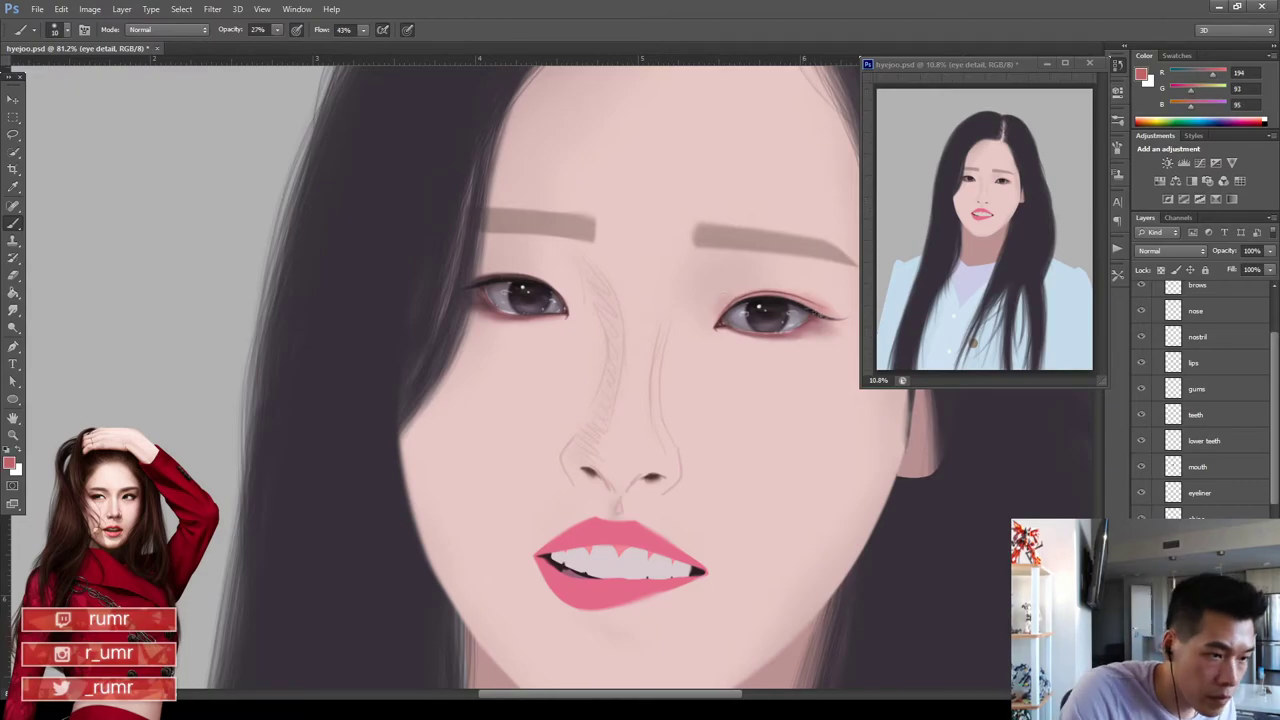
pyautogui.press('[')
pyautogui.press('[')
pyautogui.click(13, 310)
pyautogui.press('z')
pyautogui.moveTo(805, 302)
pyautogui.mouseDown()
pyautogui.moveTo(760, 302)
pyautogui.moveTo(850, 285)
pyautogui.mouseUp()
# Step: Shade the outer lower lid of the fully visible eye with the sampled RGB 146, 92, 103 and blend it with the Smudge tool
pyautogui.press('b')
pyautogui.keyDown('alt'); pyautogui.click(812, 320); pyautogui.keyUp('alt')
pyautogui.press(']')
pyautogui.click(13, 311)
pyautogui.press('z')
pyautogui.moveTo(690, 316)
pyautogui.mouseDown()
pyautogui.moveTo(622, 324)
pyautogui.moveTo(704, 322)
pyautogui.mouseUp()
# Step: Select the pupil of the eye beside the hair on the pupils copy layer and adjust its position
pyautogui.hotkey('ctrl', 'shift', 'h')
pyautogui.hotkey('ctrl', 'shift', 'h')
pyautogui.press('v')
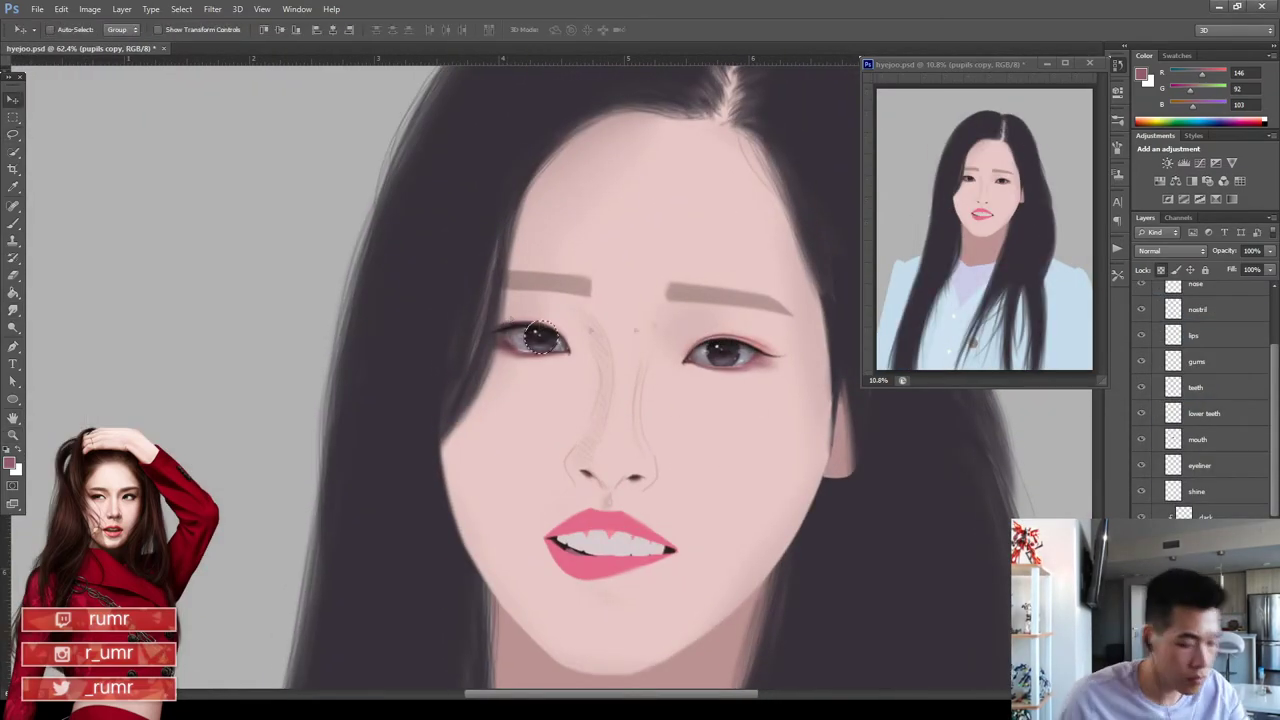
# Step: Add a new layer named lashes between the mouth and eyeliner layers
pyautogui.press('z')
pyautogui.moveTo(605, 405); pyautogui.dragTo(628, 405)
pyautogui.scroll(3, 1213, 465)
pyautogui.scroll(-3, 1210, 465)
pyautogui.hotkey('ctrl', 'shift', 'alt', 'n')
pyautogui.doubleClick(1200, 464)
pyautogui.write('lashes')
pyautogui.press('Return')
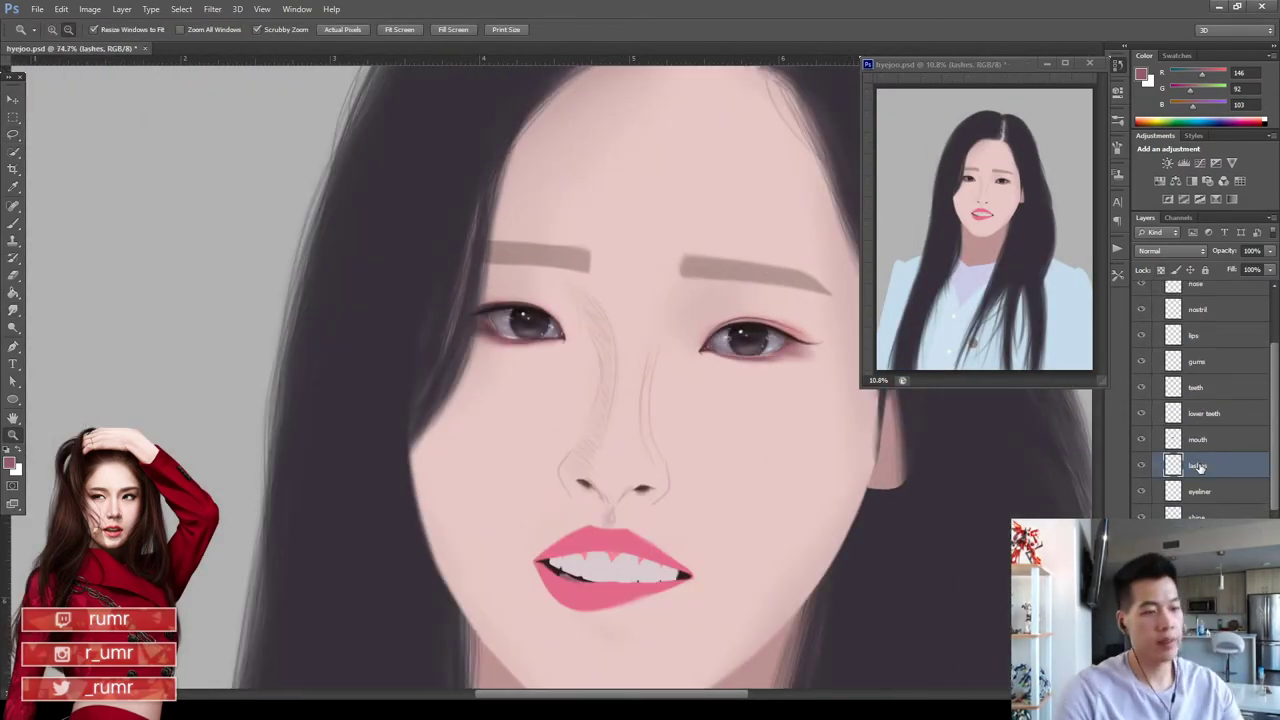
# Step: Unlock the lids layer's transparency and soften the lower lid of the fully visible eye with the Smudge tool at 33% strength
pyautogui.press('b')
pyautogui.press('r')
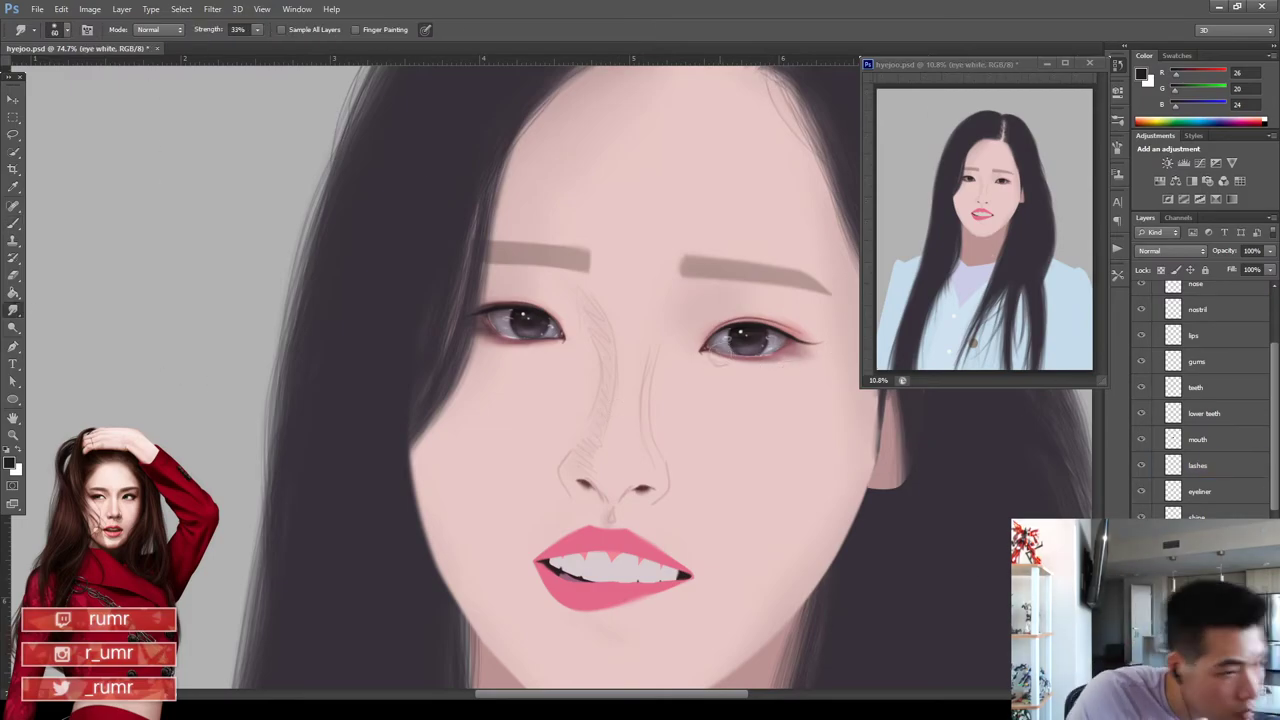
pyautogui.keyDown('ctrl'); pyautogui.click(719, 349); pyautogui.keyUp('ctrl')
pyautogui.click(1161, 270)
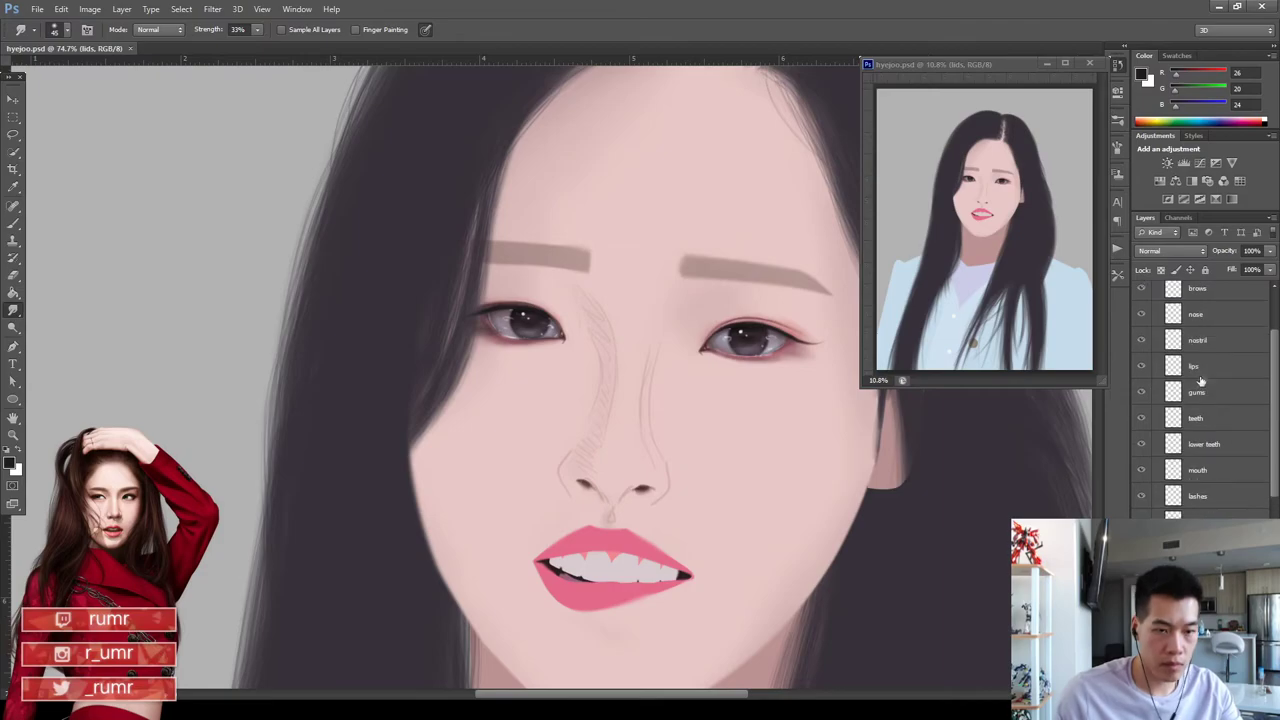
# Step: Paint the upper lashes of the fully visible eye on the lashes layer with RGB 26, 20, 24 at 100% brush opacity
pyautogui.click(1206, 466)
pyautogui.press('b')
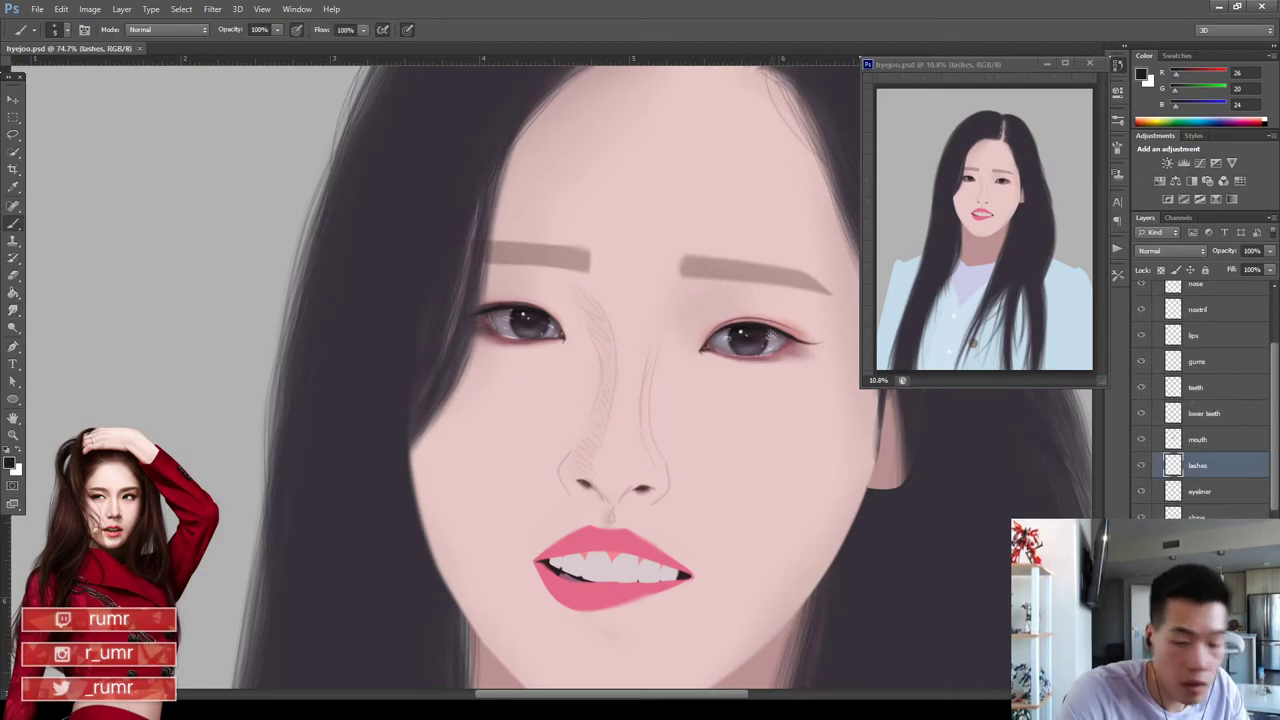
pyautogui.moveTo(793, 326); pyautogui.dragTo(842, 329)
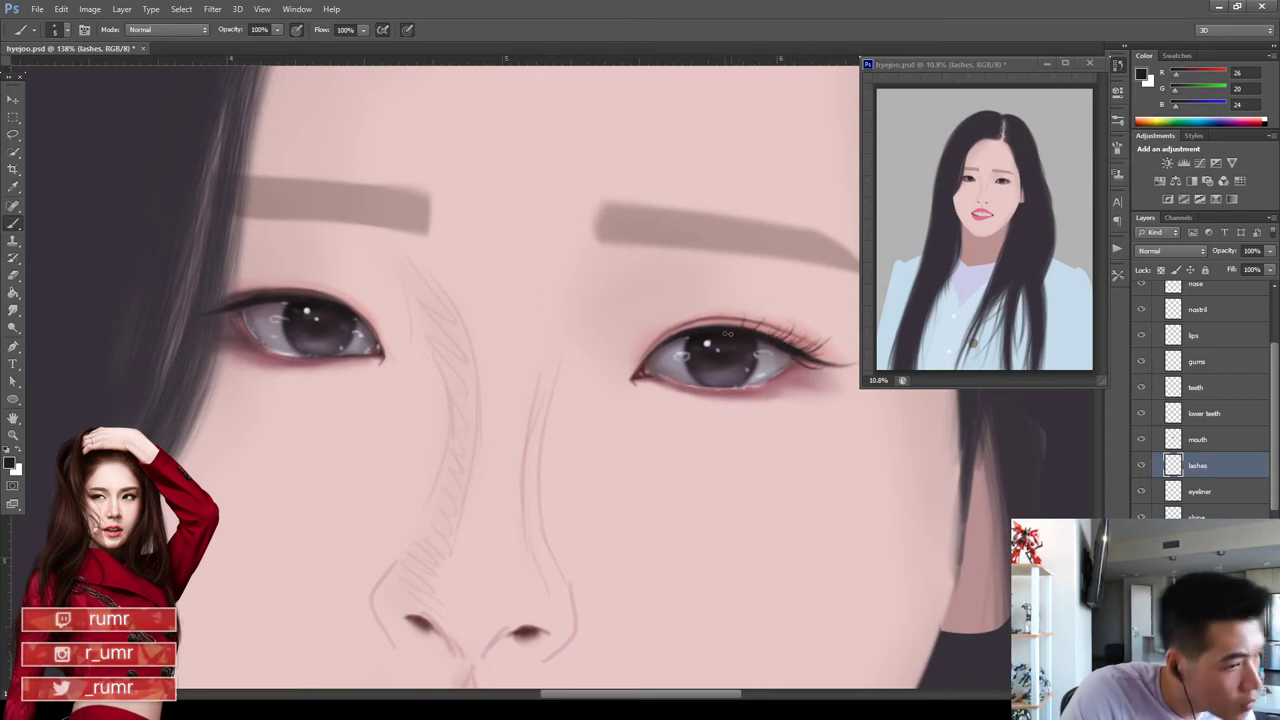
pyautogui.moveTo(666, 342)
pyautogui.mouseDown()
pyautogui.moveTo(653, 318)
pyautogui.moveTo(651, 333)
pyautogui.mouseUp()
pyautogui.moveTo(653, 350)
pyautogui.mouseDown()
pyautogui.moveTo(641, 343)
pyautogui.moveTo(701, 307)
pyautogui.mouseUp()
pyautogui.moveTo(720, 332); pyautogui.dragTo(733, 303)
pyautogui.moveTo(726, 334); pyautogui.dragTo(754, 312)
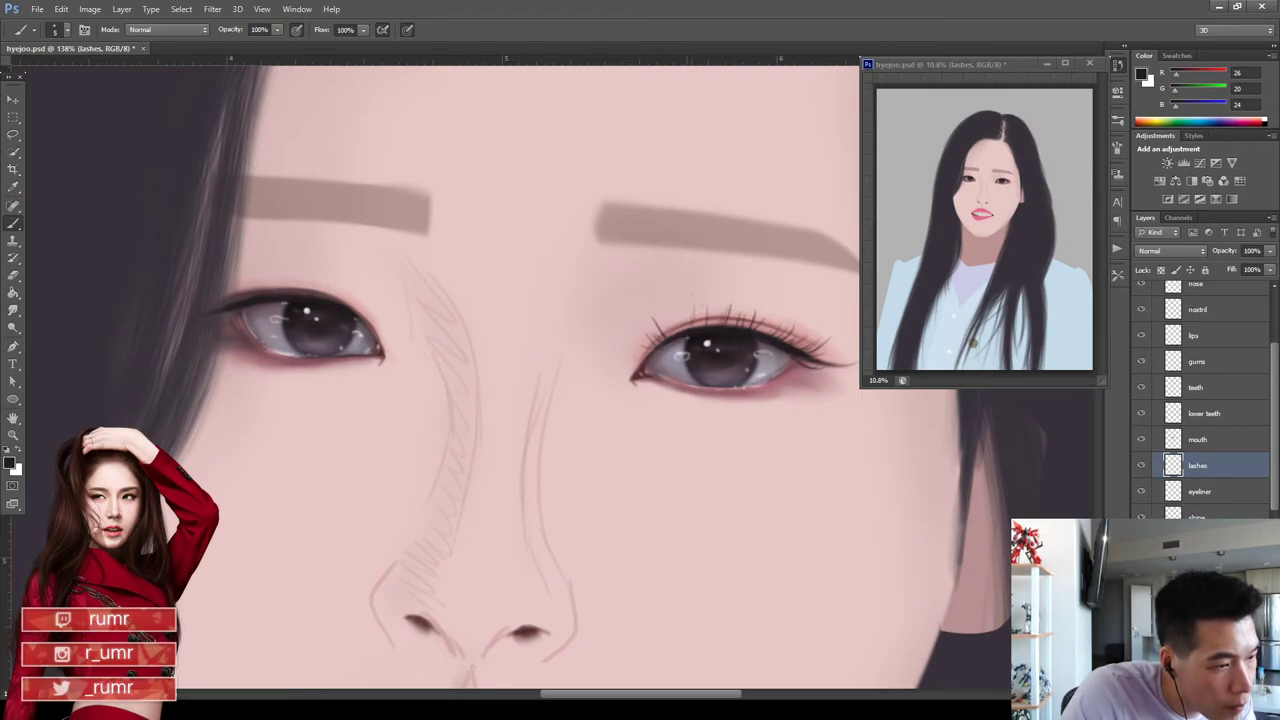
pyautogui.moveTo(673, 337)
pyautogui.mouseDown()
pyautogui.moveTo(670, 318)
pyautogui.moveTo(740, 306)
pyautogui.mouseUp()
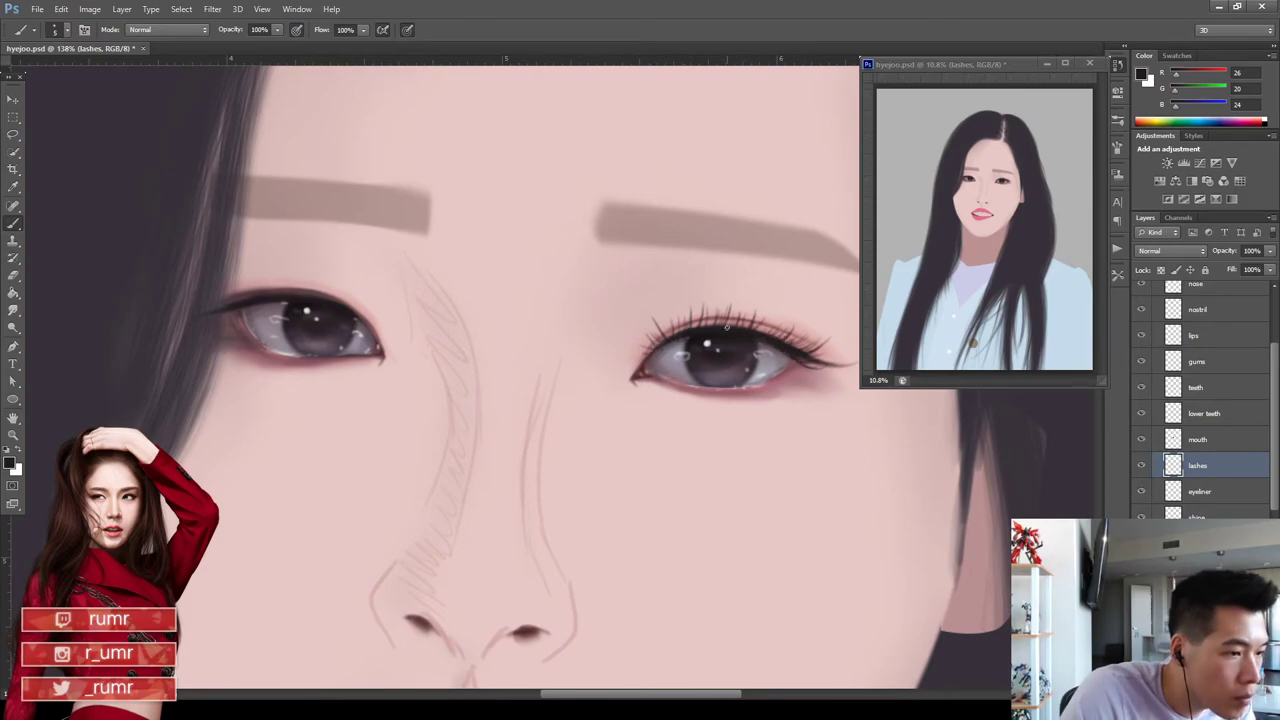
# Step: Fade the painted upper lashes with the Eraser at 26% opacity
pyautogui.hotkey('ctrl', 'space')
pyautogui.moveTo(811, 278)
pyautogui.mouseDown()
pyautogui.moveTo(750, 280)
pyautogui.moveTo(762, 282)
pyautogui.mouseUp()
pyautogui.press('e')
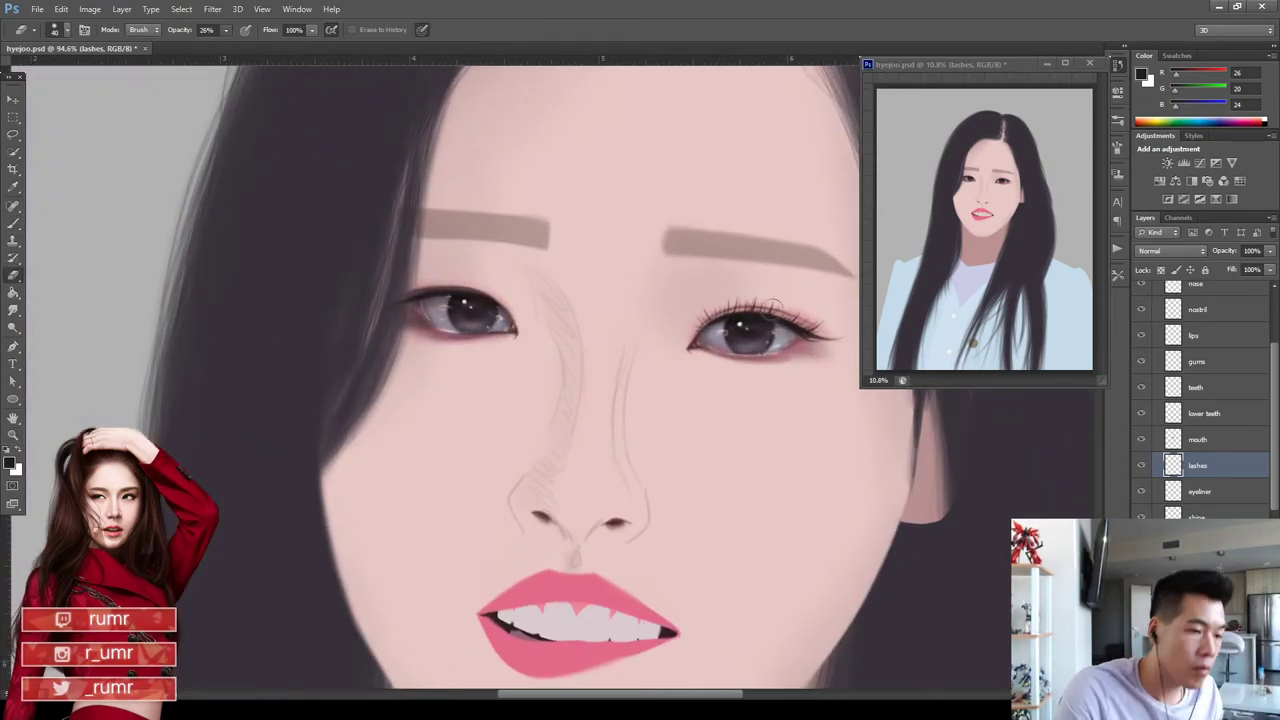
pyautogui.hotkey('ctrl', 'space')
pyautogui.moveTo(784, 300); pyautogui.dragTo(768, 303)
pyautogui.press('b')
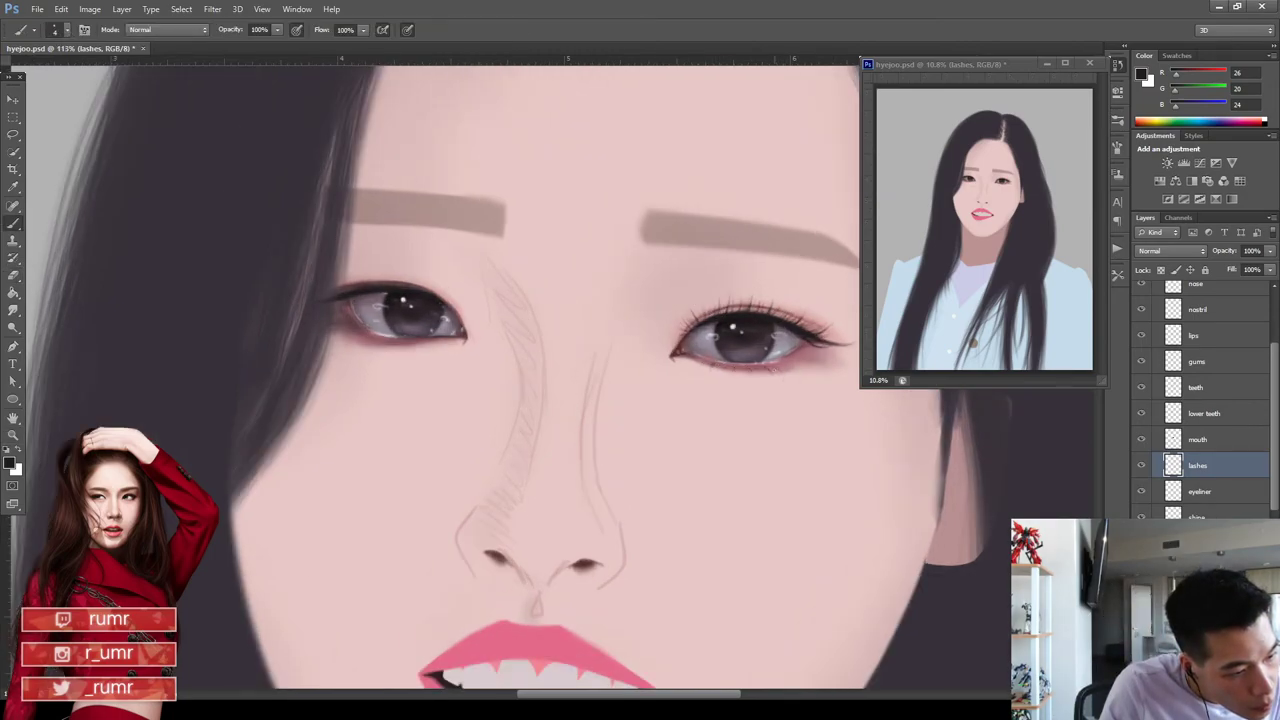
# Step: Save the file and paint short lower lashes beneath the fully visible eye with RGB 26, 20, 24 at 100% brush opacity
pyautogui.hotkey('ctrl', 's')
pyautogui.hotkey('ctrl', 'space')
pyautogui.moveTo(789, 360); pyautogui.dragTo(815, 360)
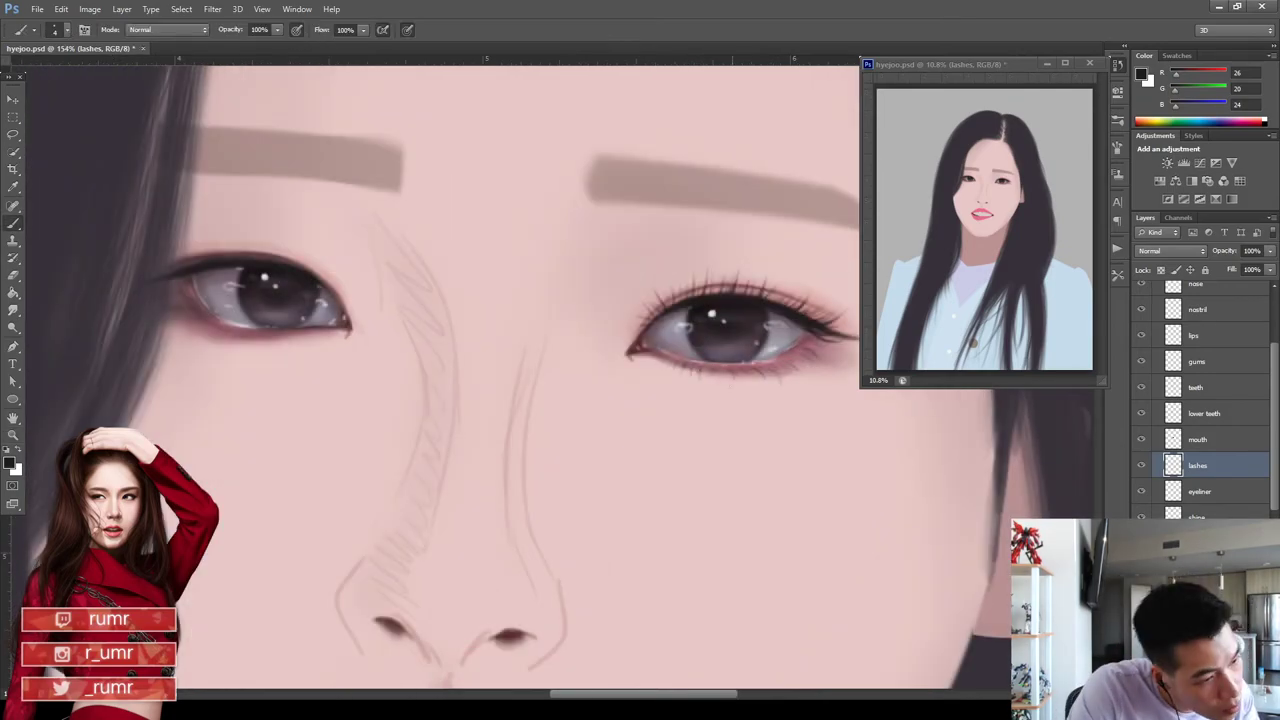
pyautogui.press('e')
pyautogui.press('b')
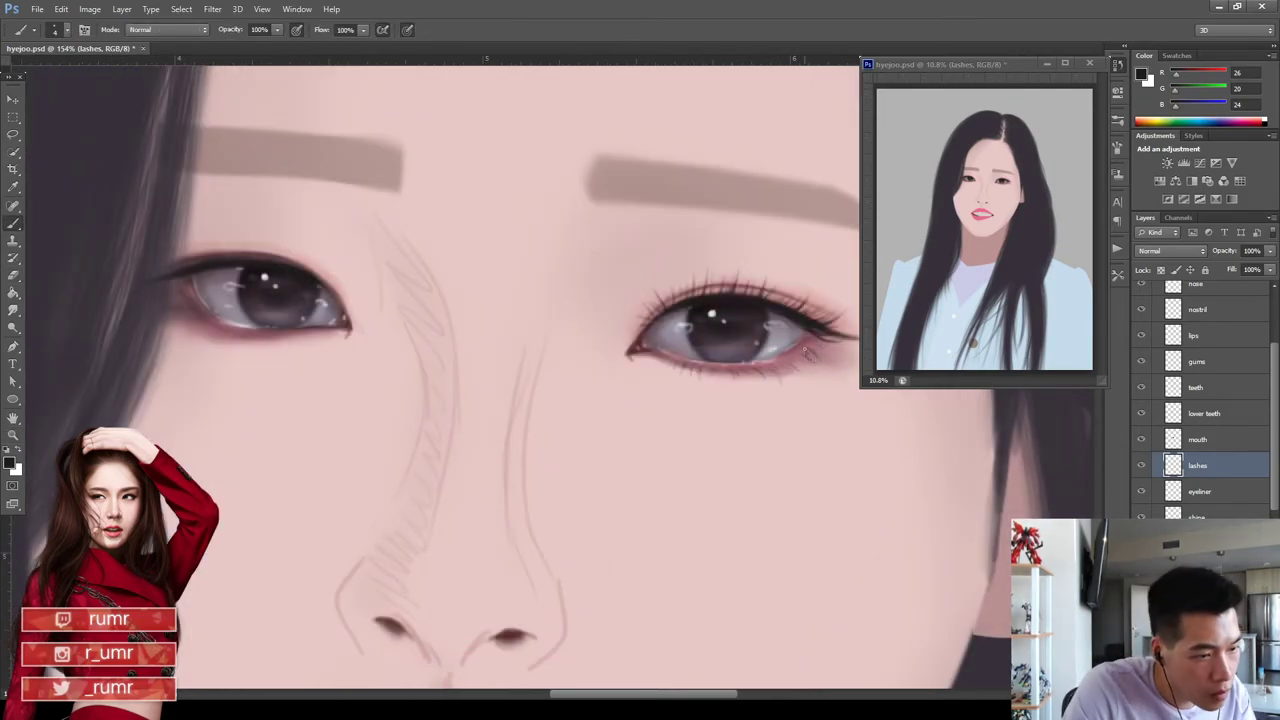
pyautogui.hotkey('ctrl', 'space')
pyautogui.moveTo(839, 364); pyautogui.dragTo(803, 358)
pyautogui.scroll(2, 810, 334)
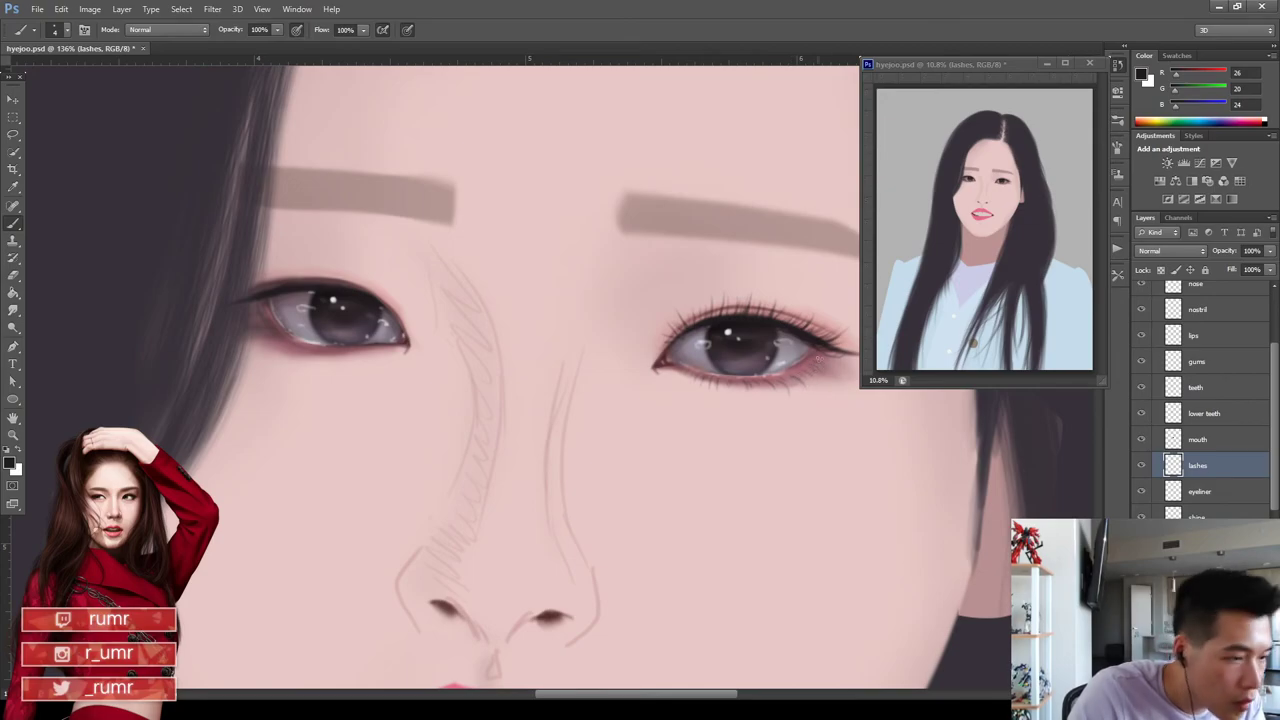
# Step: Clear the lower lashes with a lasso selection, deselect, and flip the canvas horizontally
pyautogui.scroll(-3, 820, 380)
pyautogui.press('l')
pyautogui.moveTo(818, 368); pyautogui.dragTo(706, 376)
pyautogui.hotkey('ctrl', 'd')
pyautogui.press('F2')
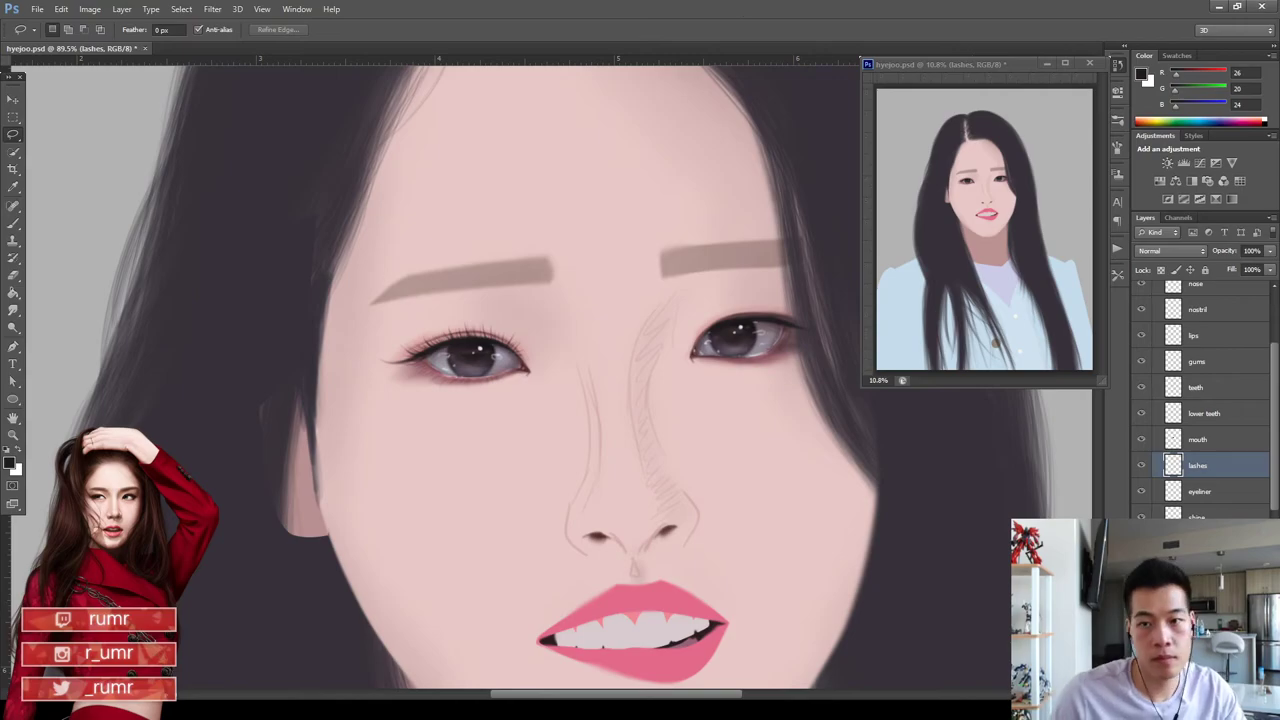
# Step: Paint the upper lashes of the eye beside the hair at 100% brush opacity and lock the lashes layer's transparency
pyautogui.press('b')
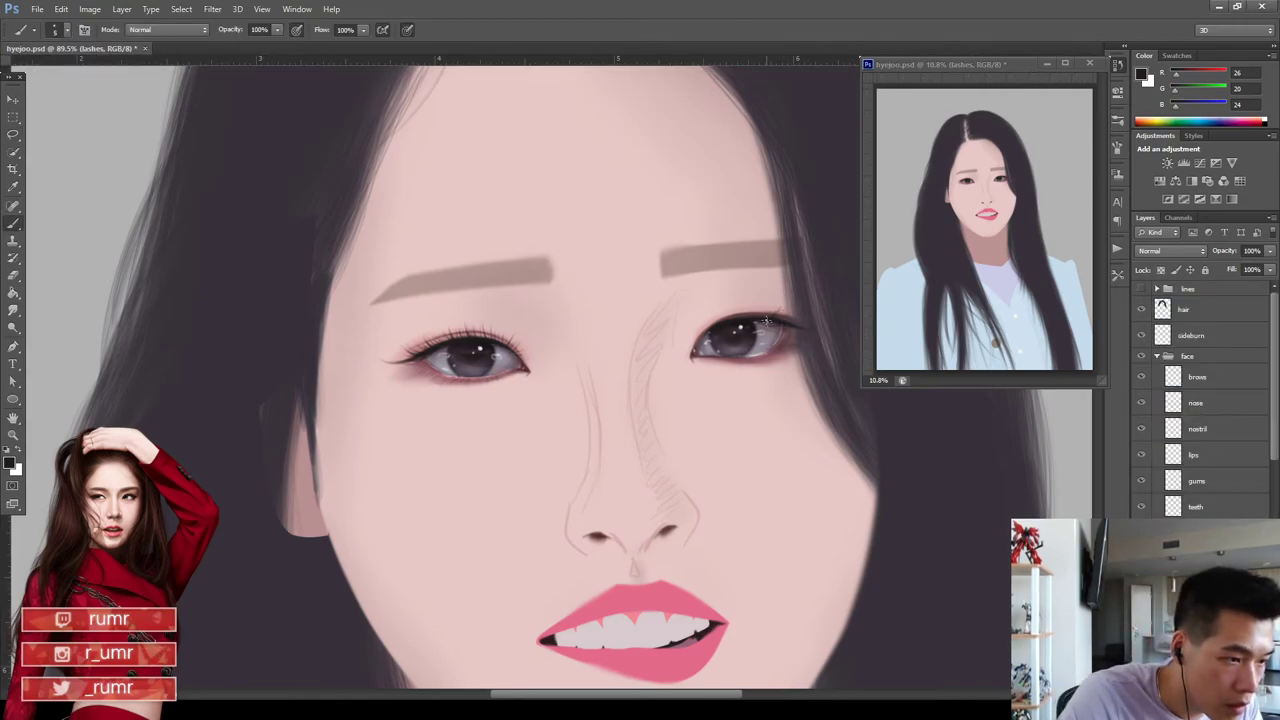
pyautogui.press('e')
pyautogui.press('b')
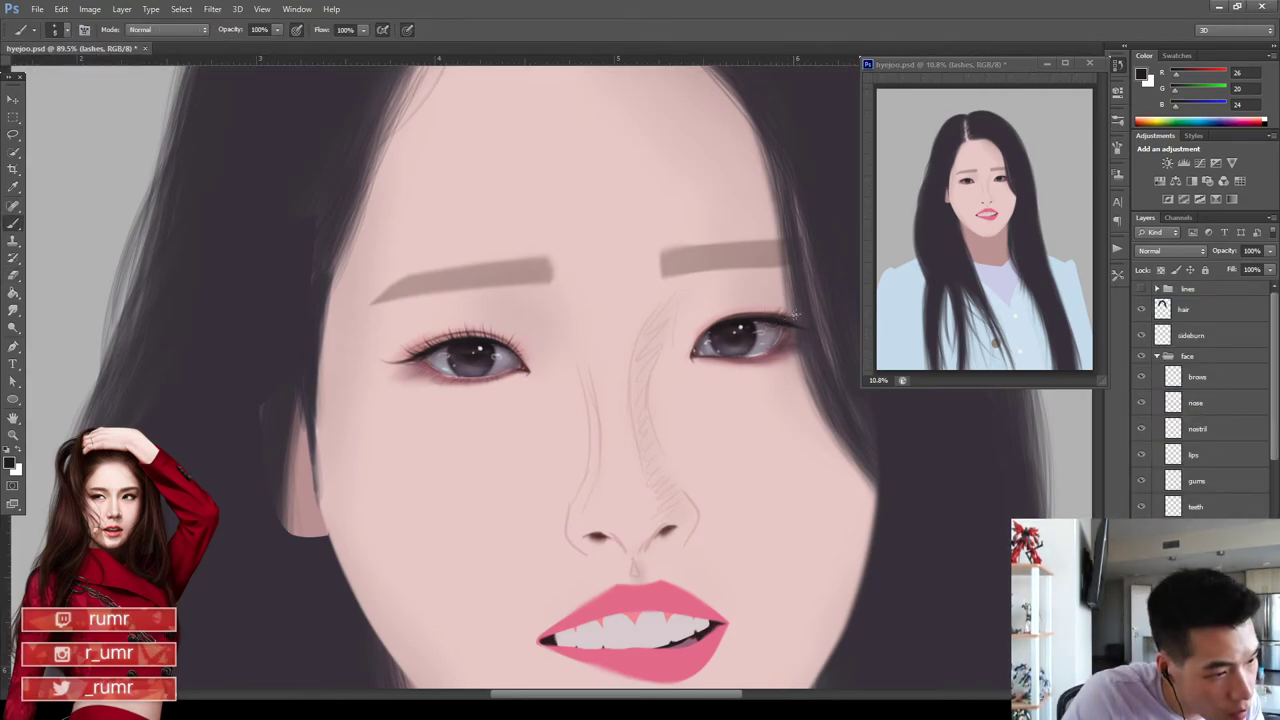
pyautogui.moveTo(773, 320); pyautogui.dragTo(814, 300)
pyautogui.moveTo(761, 299); pyautogui.dragTo(759, 288)
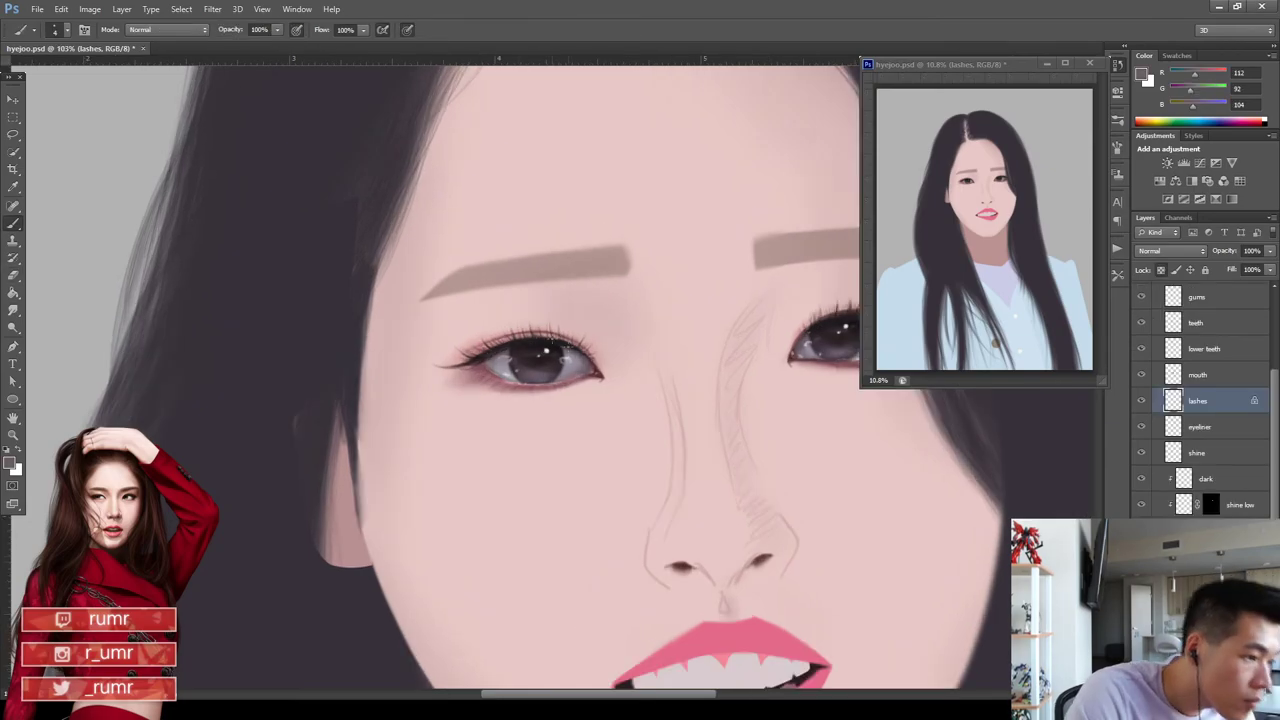
pyautogui.press('x')
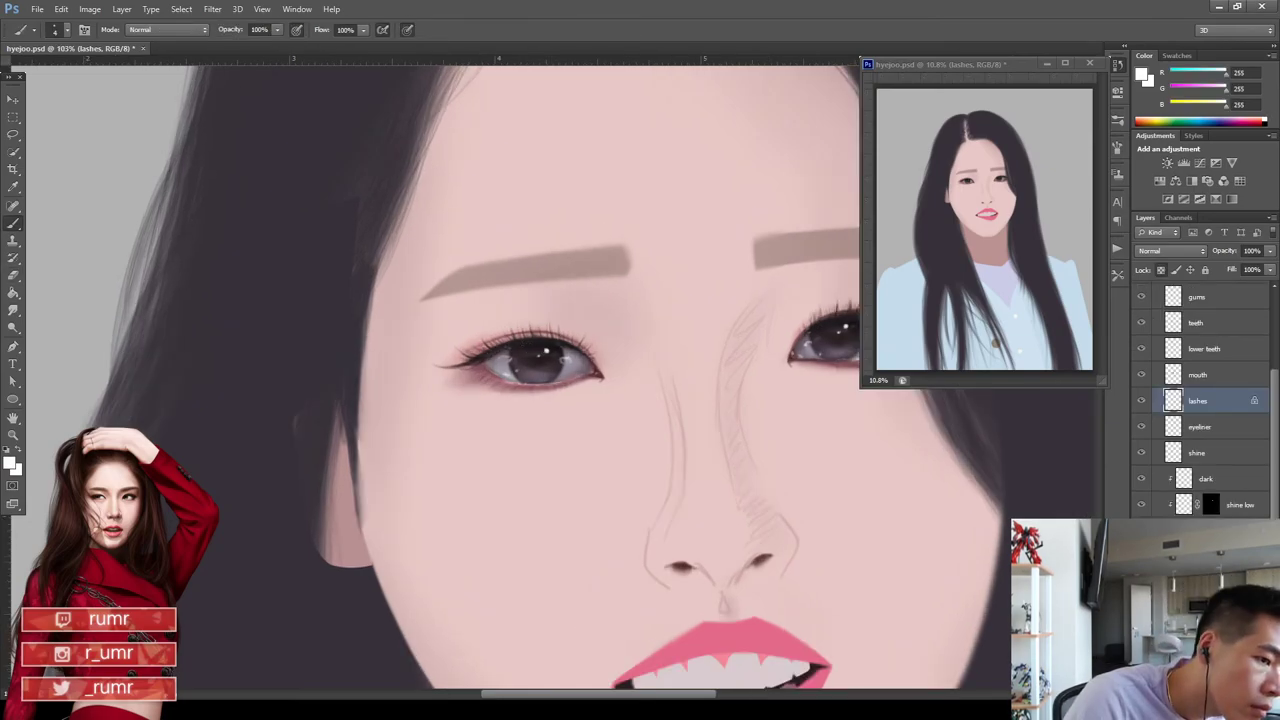
# Step: Flip the canvas horizontally back to its original orientation
pyautogui.press('z')
pyautogui.moveTo(634, 316)
pyautogui.mouseDown()
pyautogui.moveTo(614, 294)
pyautogui.moveTo(651, 280)
pyautogui.mouseUp()
pyautogui.hotkey('ctrl', 'shift', 'h')
pyautogui.moveTo(651, 358); pyautogui.dragTo(710, 358)
# Step: Add a new layer named eye detail
pyautogui.scroll(-5, 1163, 514)
pyautogui.click(1195, 545)
pyautogui.click(1240, 712)
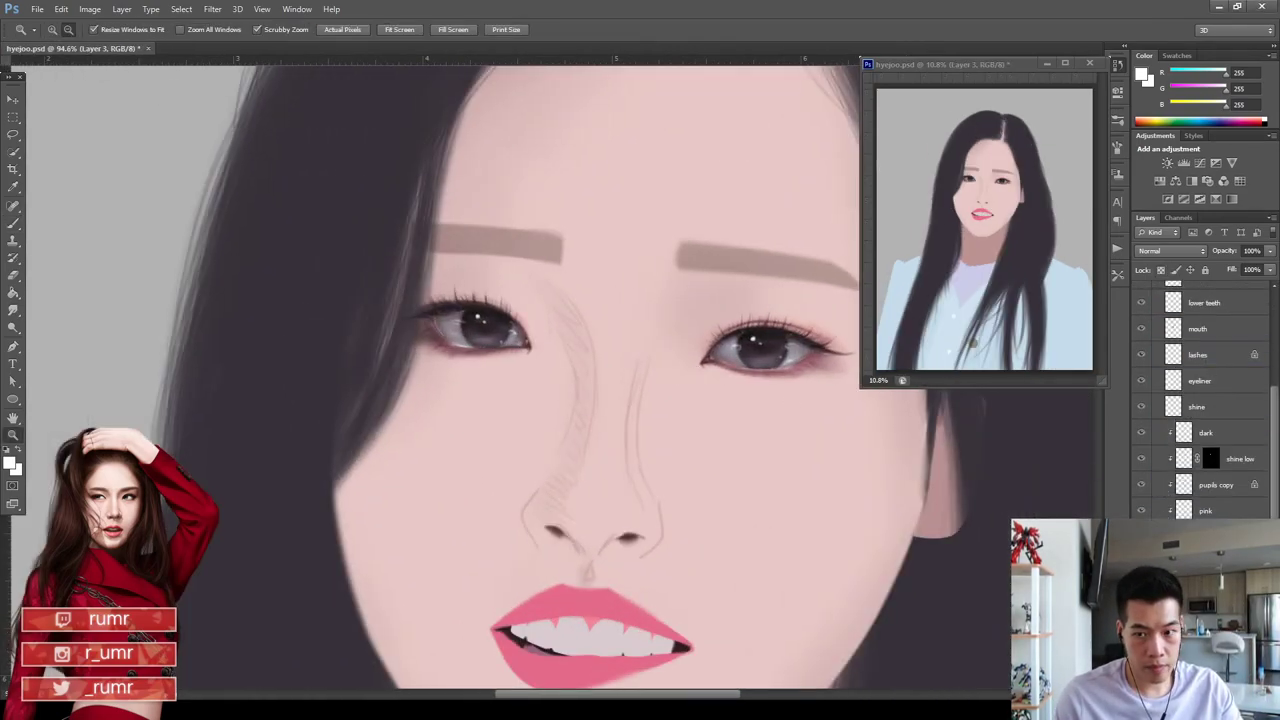
pyautogui.write('eye detail')
pyautogui.press('Return')
# Step: Paint soft pink shading under both eyes with the sampled RGB 220, 168, 168 and blend it with the Smudge tool at 63% strength
pyautogui.press('b')
pyautogui.keyDown('alt'); pyautogui.click(831, 335); pyautogui.keyUp('alt')
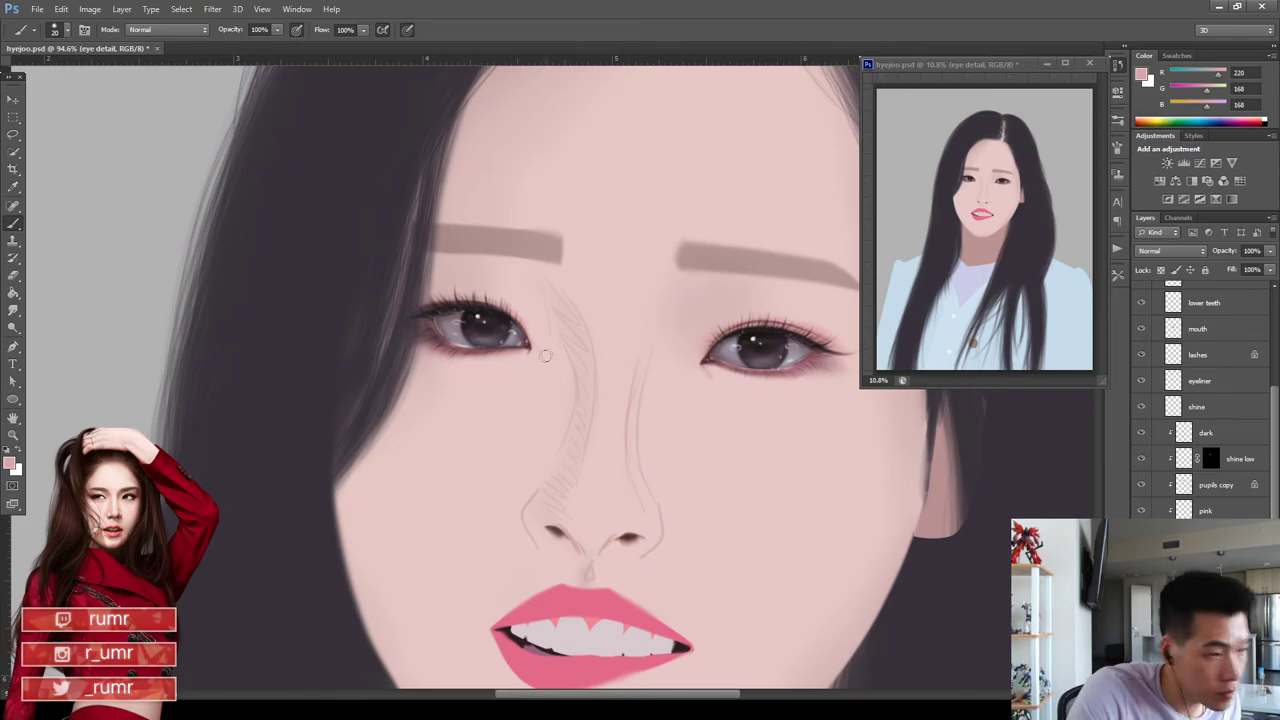
pyautogui.moveTo(705, 364); pyautogui.dragTo(731, 388)
pyautogui.click(13, 311)
pyautogui.moveTo(494, 374); pyautogui.dragTo(527, 369)
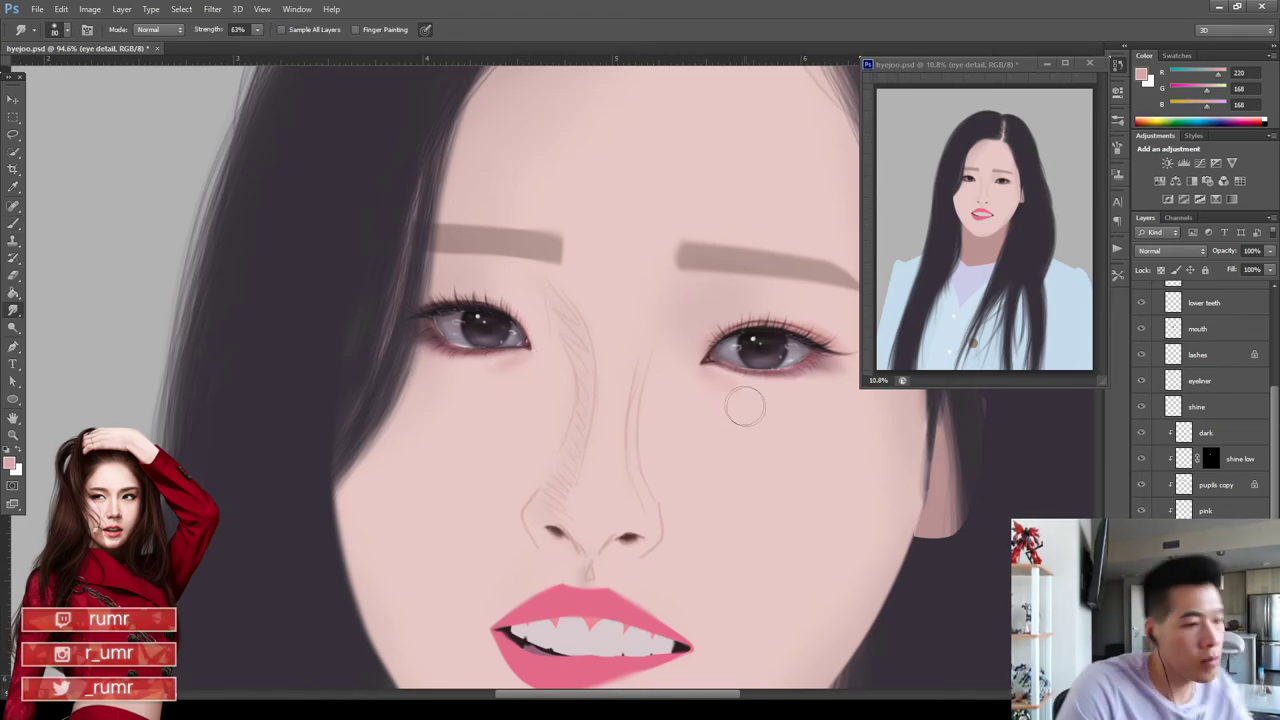
# Step: Build up the pink shading beneath the eyes at 41% brush opacity and 29% flow, refining it with the Eraser
pyautogui.press('b')
pyautogui.press('4')
pyautogui.press('1')
pyautogui.hotkey('shift', '2')
pyautogui.hotkey('shift', '9')
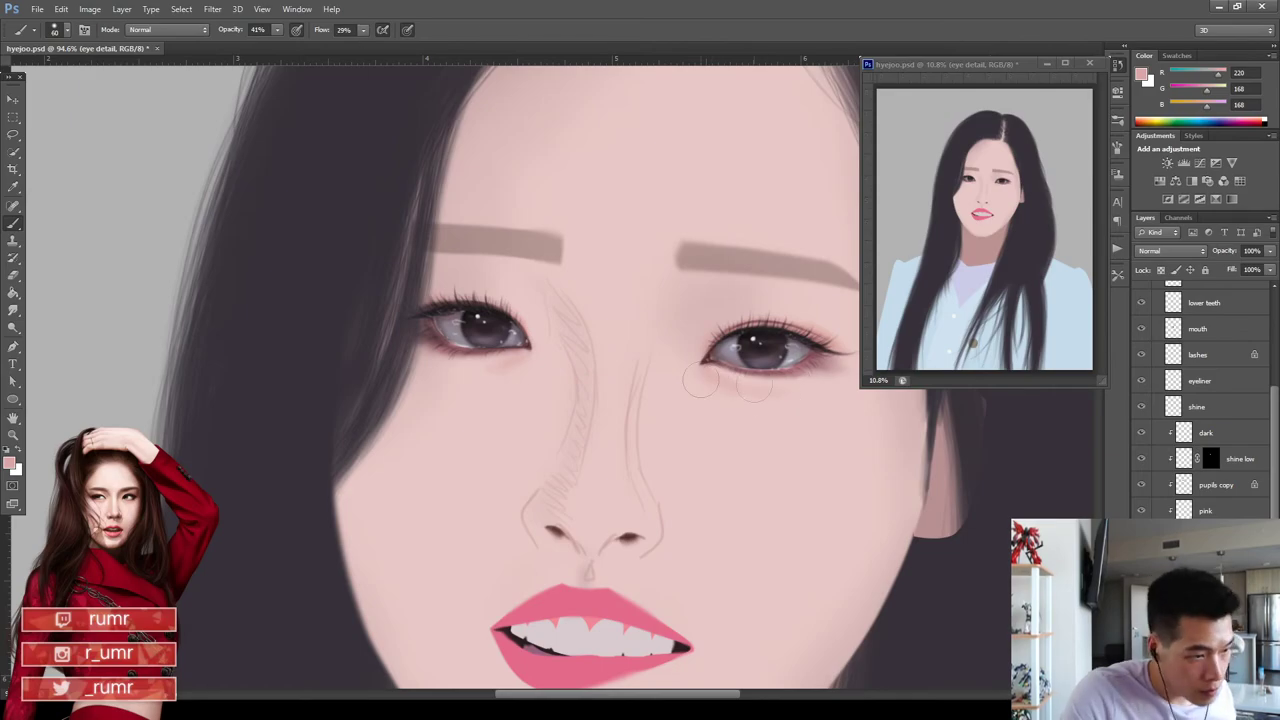
pyautogui.press('e')
# Step: Paint fine dark detail around the lids with the sampled RGB 79, 55, 59 at 69% brush opacity and 78% flow
pyautogui.press('b')
pyautogui.keyDown('alt'); pyautogui.click(736, 372); pyautogui.keyUp('alt')
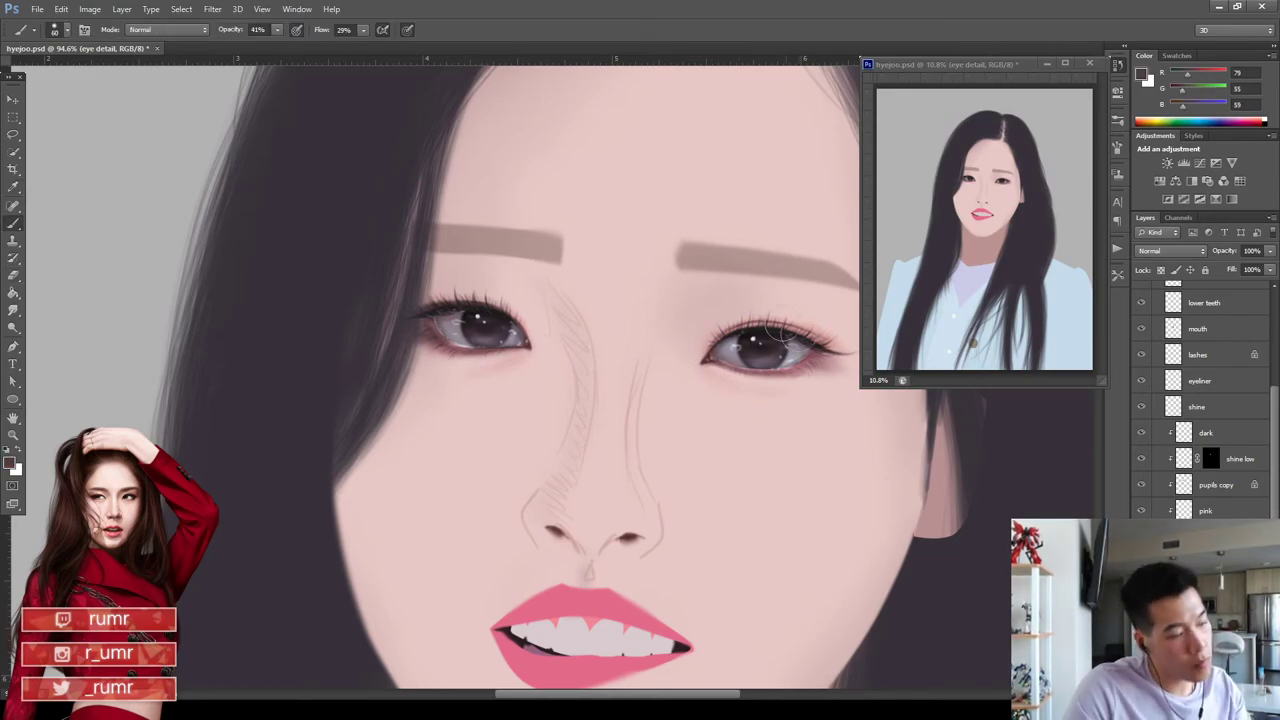
pyautogui.hotkey('shift', '7')
pyautogui.hotkey('shift', '8')
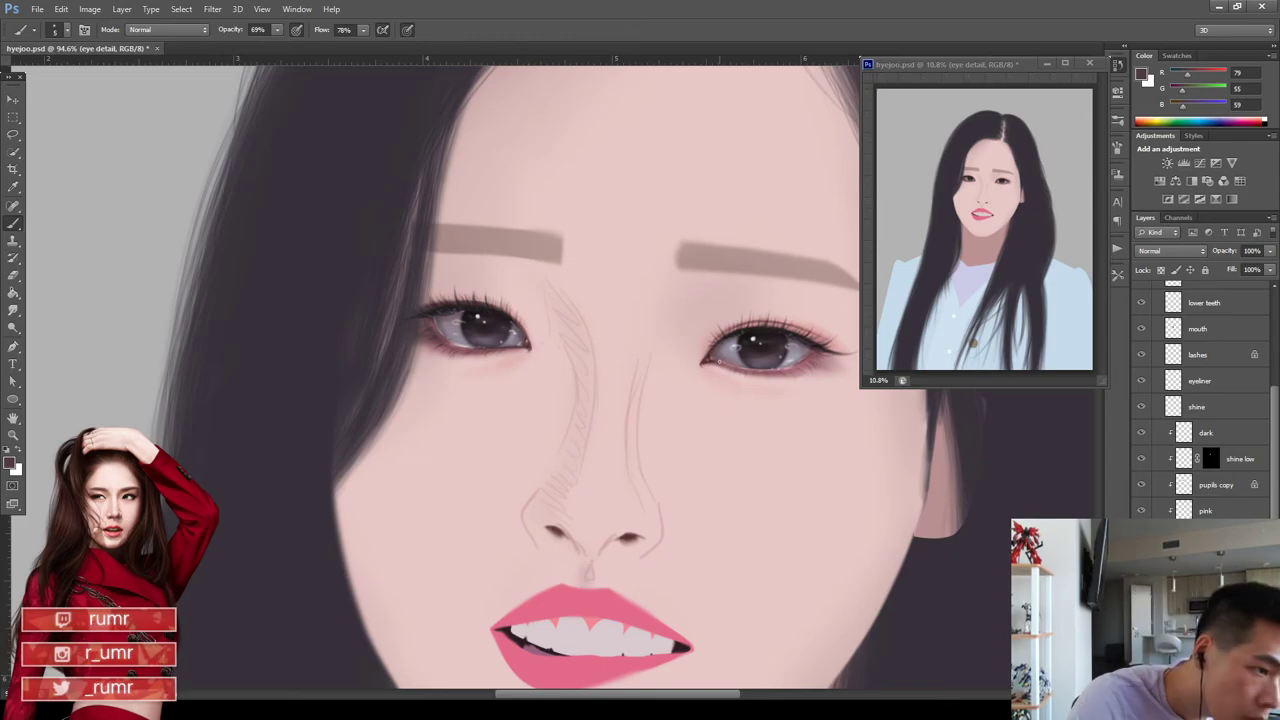
pyautogui.moveTo(800, 298); pyautogui.dragTo(841, 308)
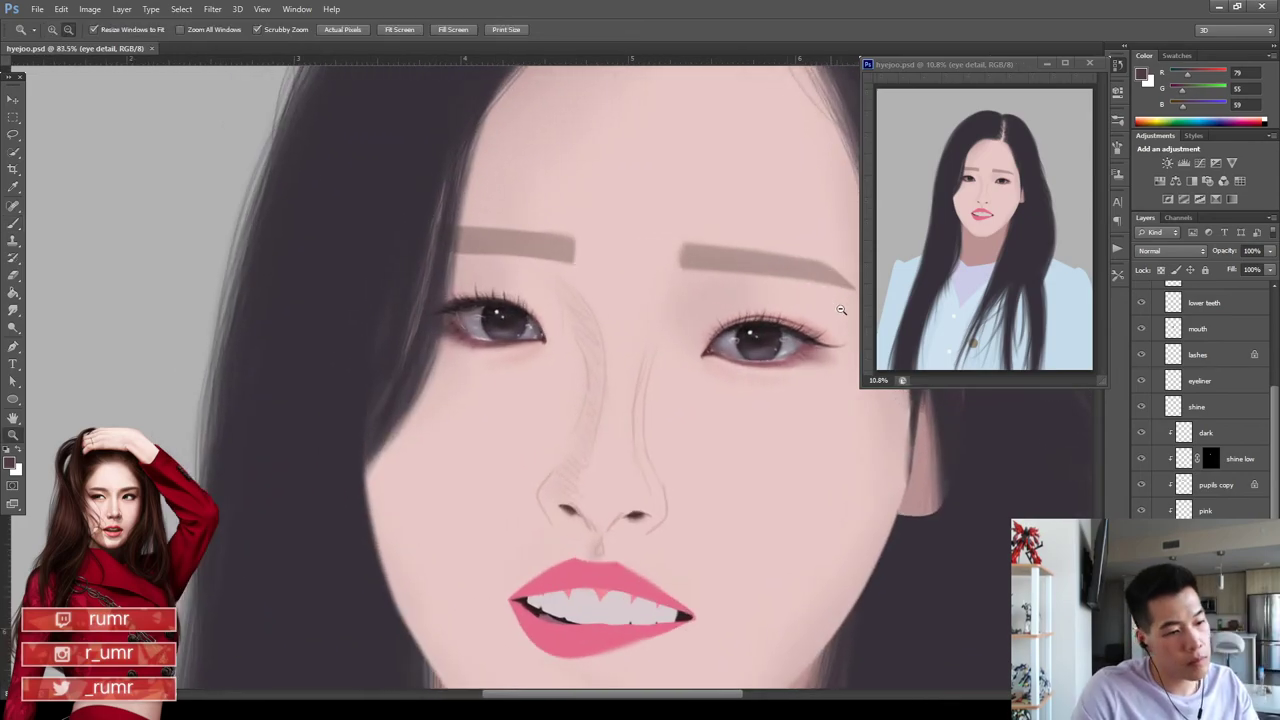
# Step: Paint white highlights at the inner corner and upper lid of the fully visible eye on the detail light layer
pyautogui.click(1200, 562)
pyautogui.click(1265, 119)
pyautogui.press('b')
pyautogui.click(708, 358)
pyautogui.moveTo(756, 321); pyautogui.dragTo(772, 321)
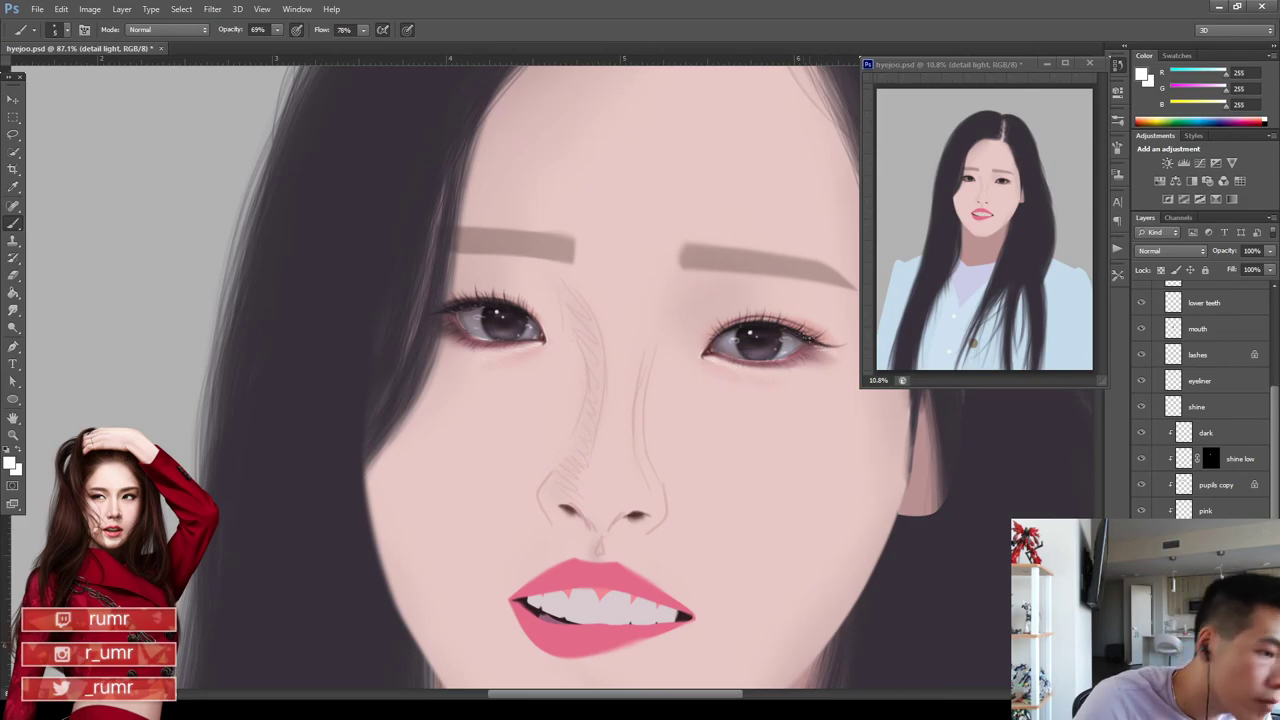
# Step: Blend the white highlights around the eyes with the Smudge tool at 63% strength
pyautogui.press('r')
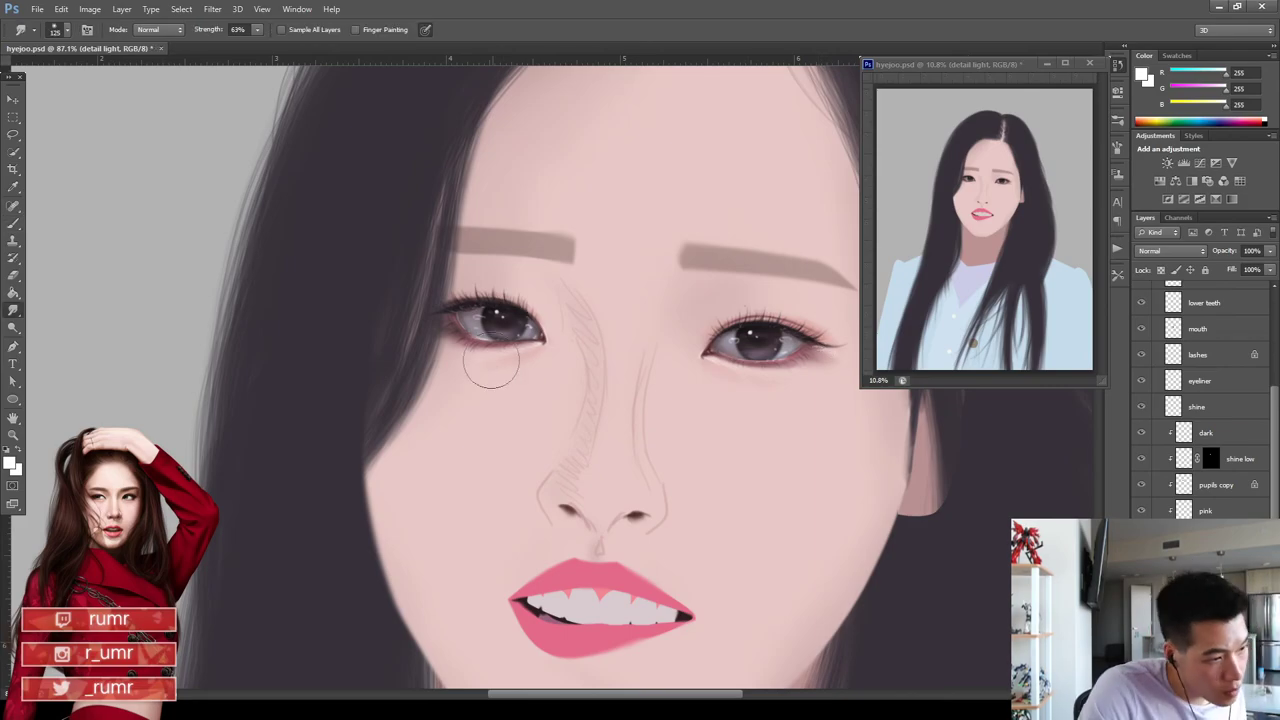
pyautogui.press('z')
pyautogui.moveTo(686, 294)
pyautogui.mouseDown()
pyautogui.moveTo(620, 223)
pyautogui.moveTo(673, 253)
pyautogui.moveTo(663, 223)
pyautogui.moveTo(655, 230)
pyautogui.mouseUp()
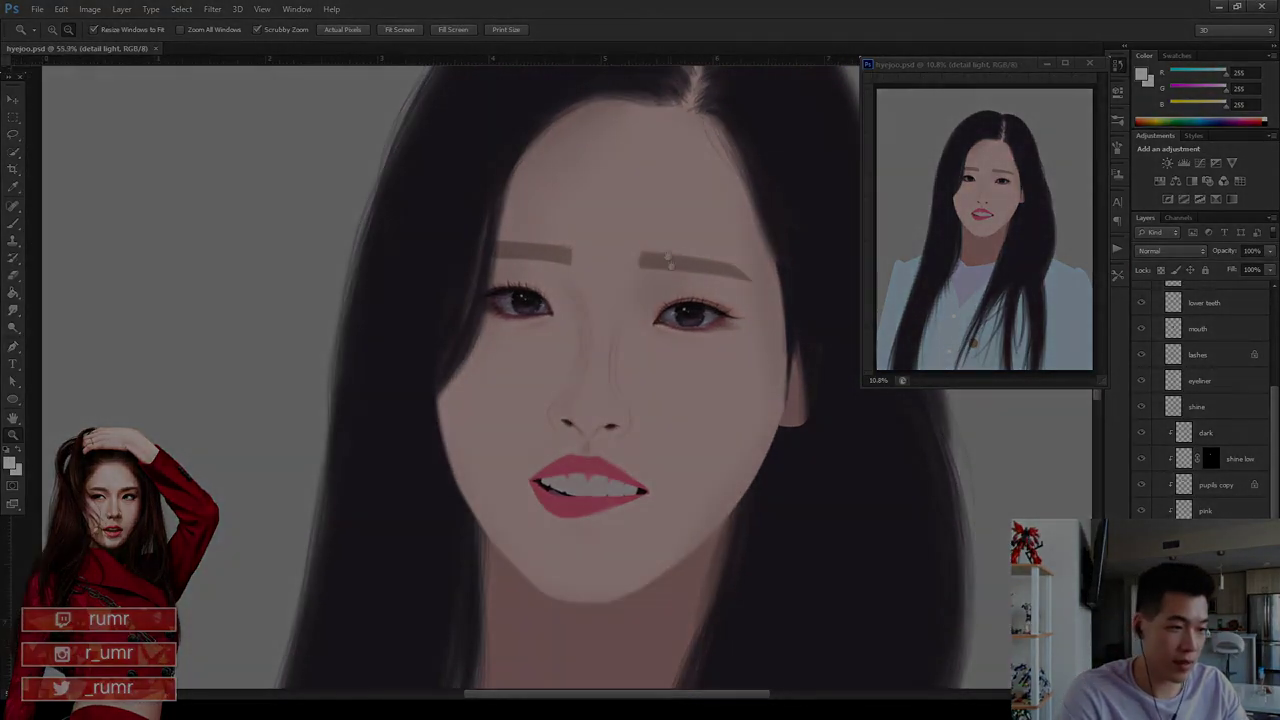